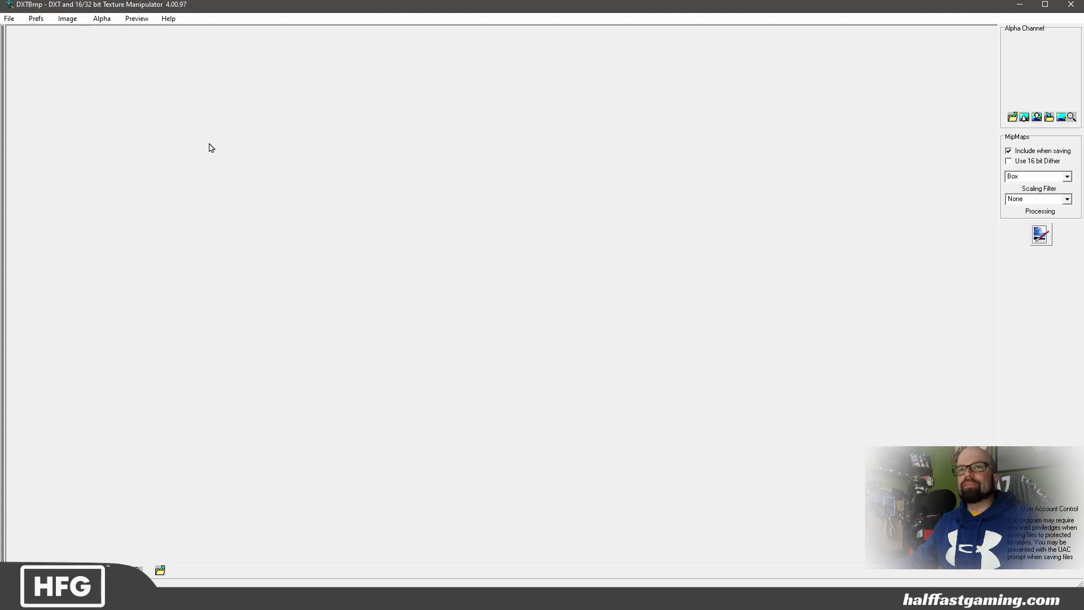
Start opening an image and browse to the ALFAB_end_dump\Textures folder on the Mods (G:) drive.
{"action": "left_click", "coordinate": [11, 21]}
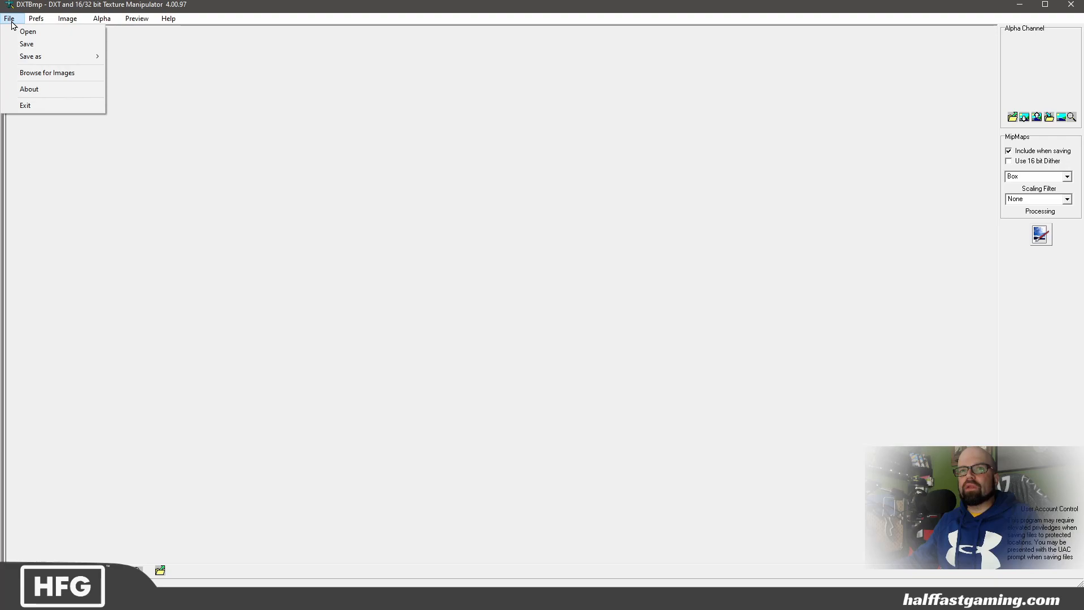
{"action": "left_click", "coordinate": [26, 31]}
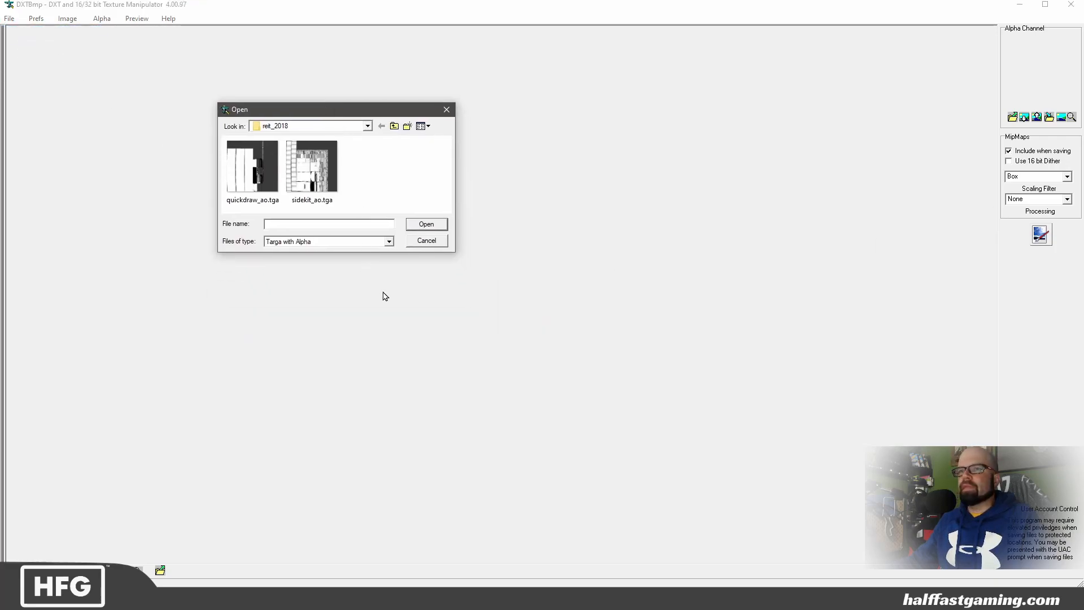
{"action": "left_click", "coordinate": [367, 126]}
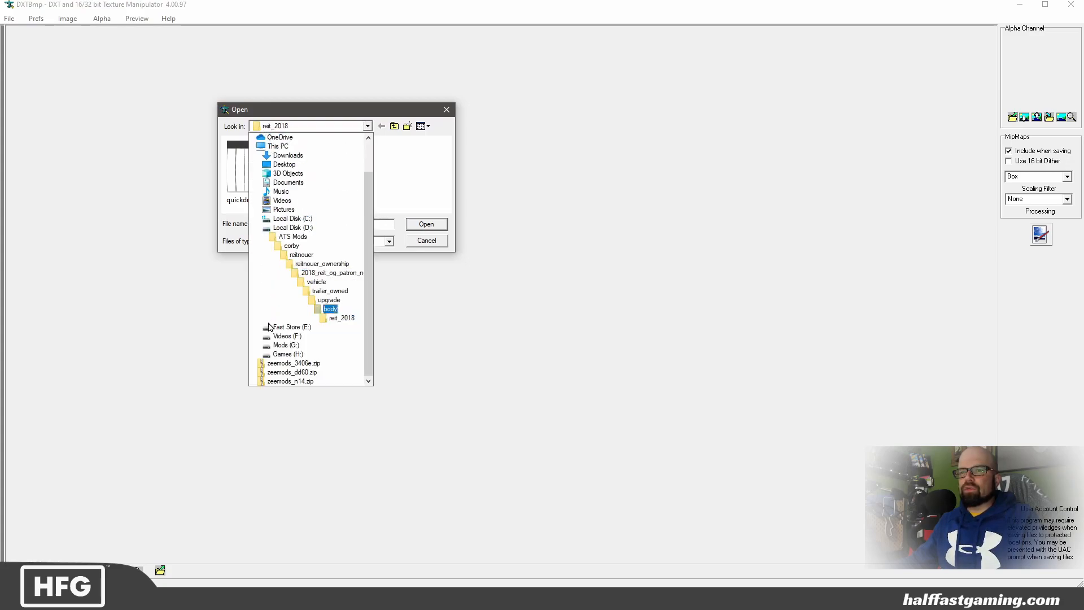
{"action": "left_click", "coordinate": [287, 345]}
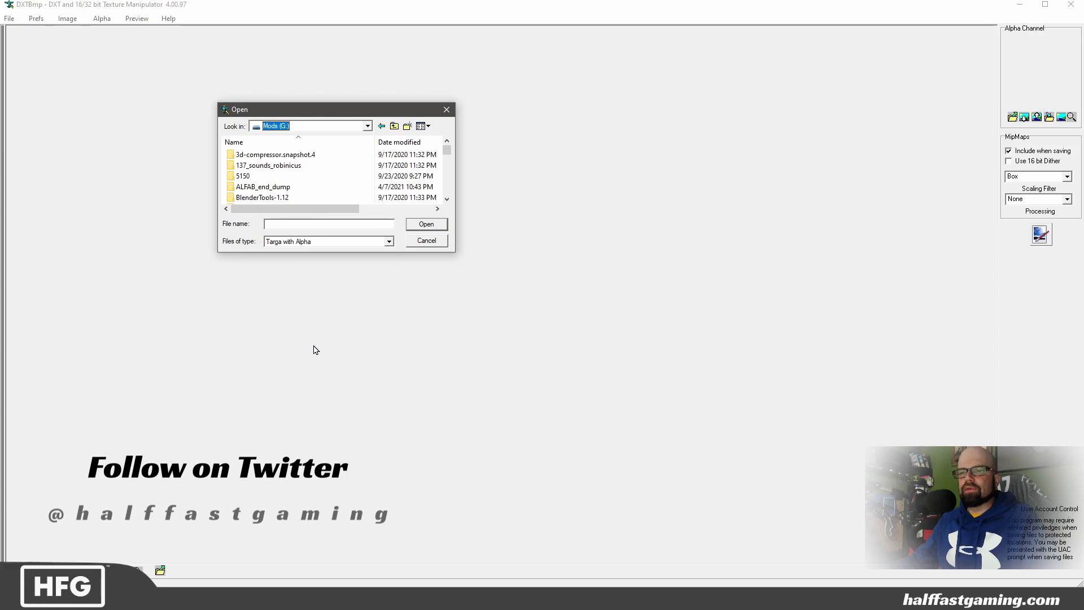
{"action": "double_click", "coordinate": [285, 191]}
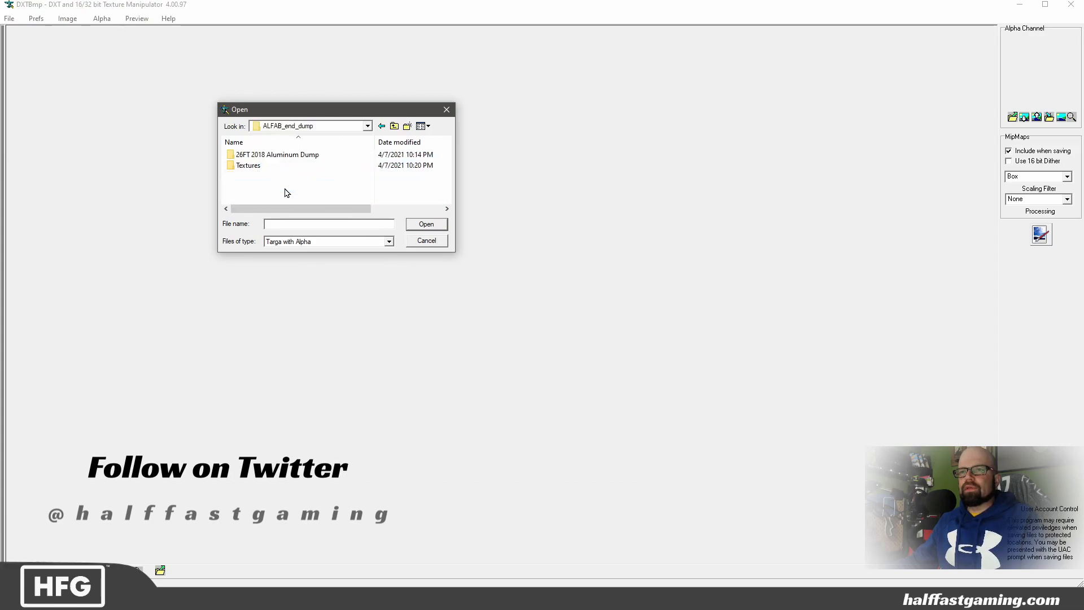
{"action": "double_click", "coordinate": [262, 167]}
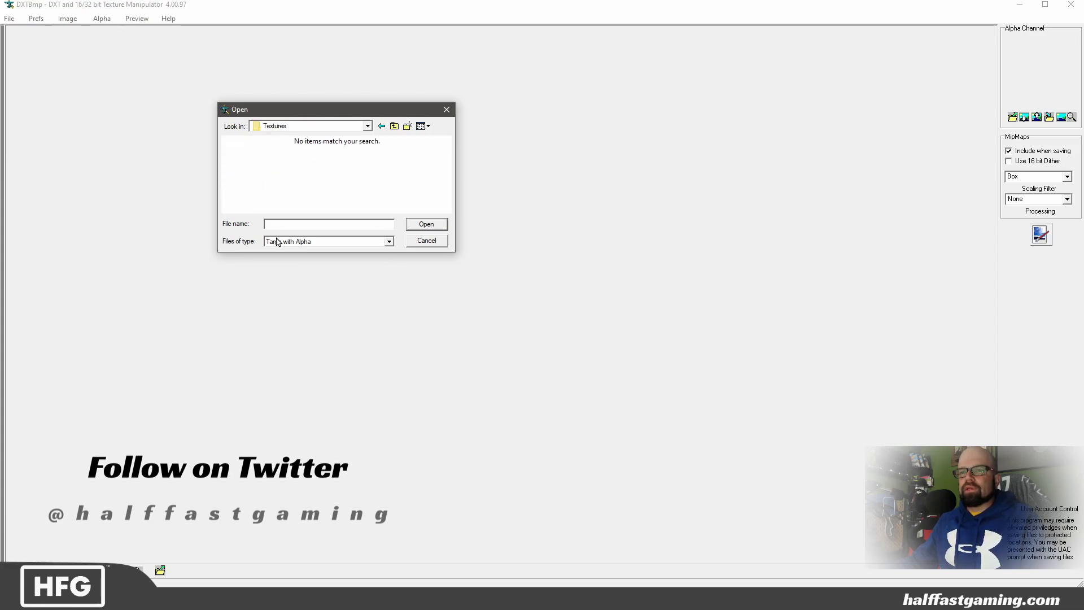
Set the file type filter to Any File and open Lights.png from the Textures folder.
{"action": "left_click", "coordinate": [295, 244]}
{"action": "left_click", "coordinate": [295, 280]}
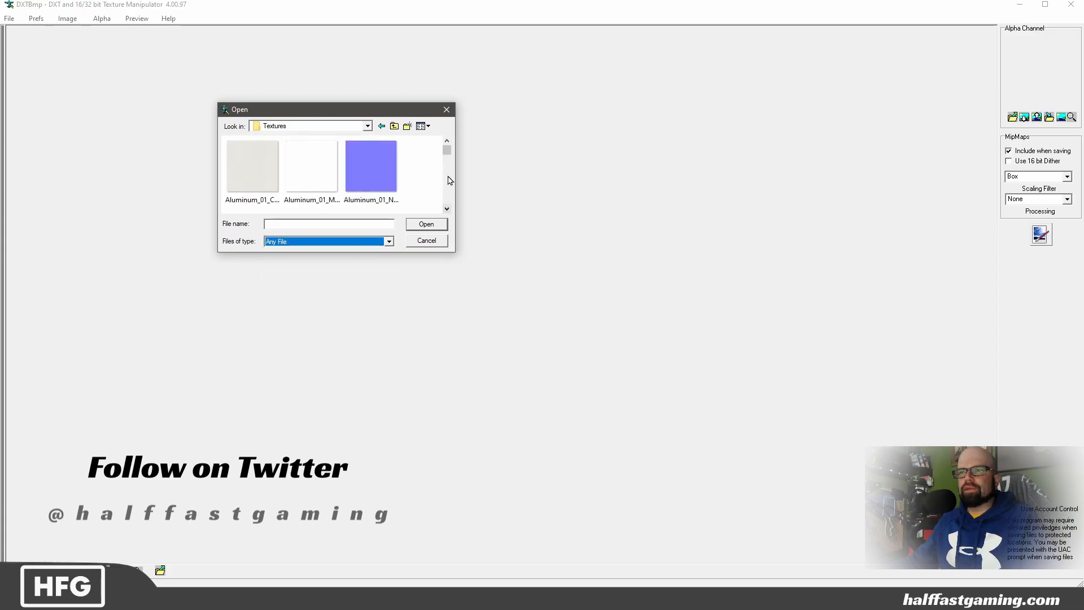
{"action": "scroll", "coordinate": [437, 161], "scroll_direction": "down", "scroll_amount": 1}
{"action": "scroll", "coordinate": [398, 175], "scroll_direction": "down", "scroll_amount": 5}
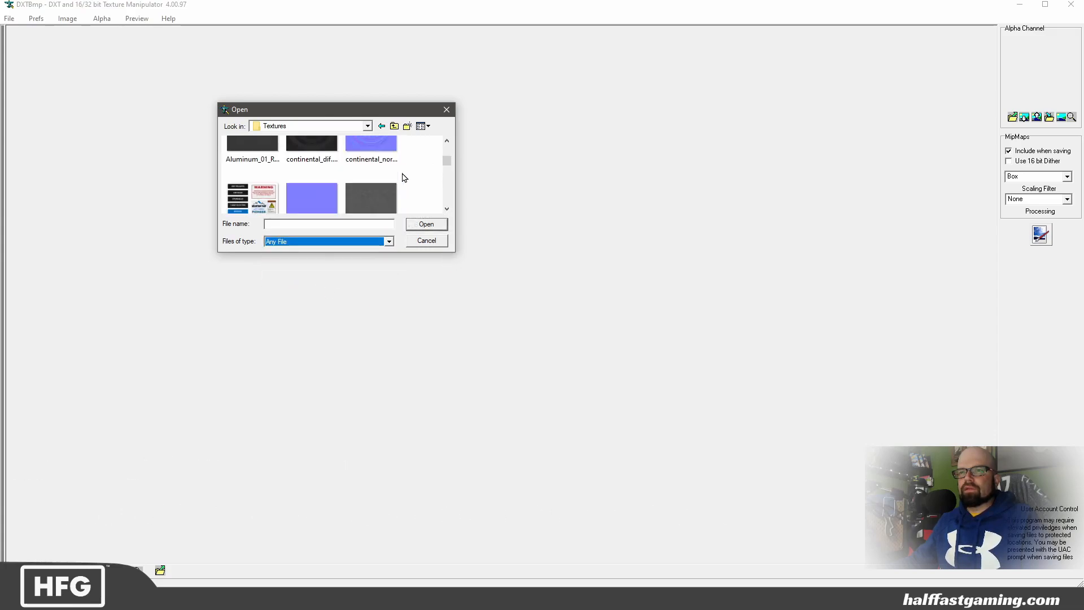
{"action": "left_click", "coordinate": [279, 194]}
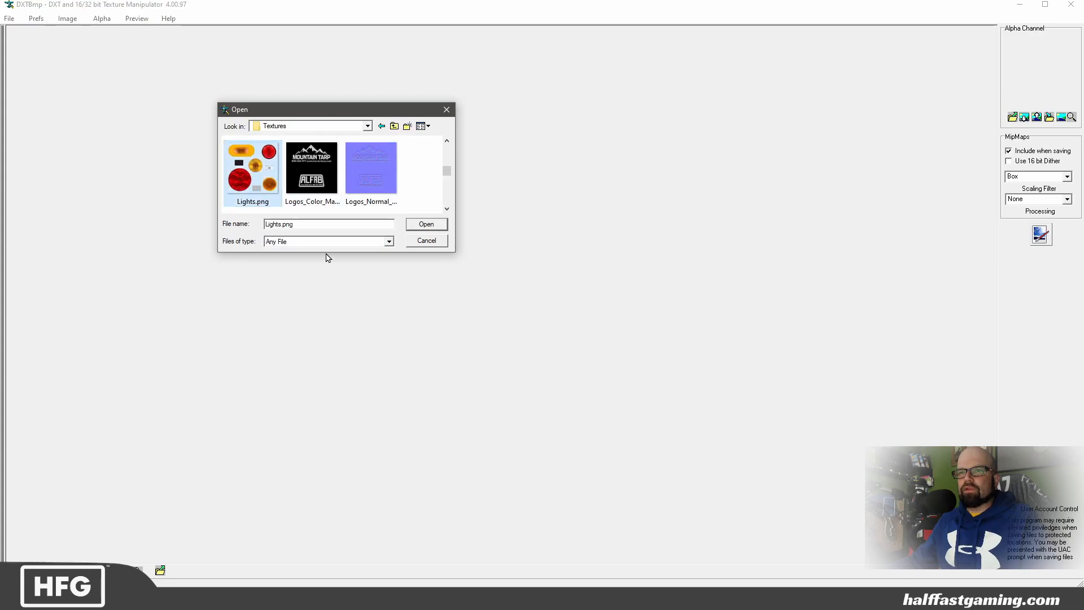
{"action": "left_click", "coordinate": [426, 224]}
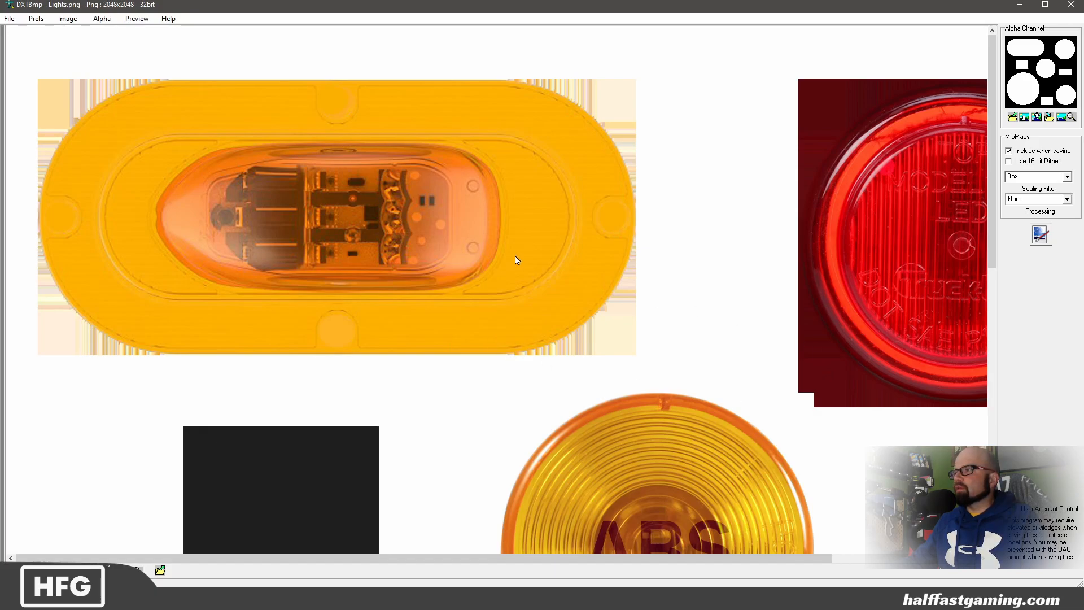
Create an alpha template from the Lights.png image, replacing its current alpha channel.
{"action": "left_click_drag", "start_coordinate": [443, 564], "coordinate": [604, 564]}
{"action": "left_click_drag", "start_coordinate": [992, 164], "coordinate": [994, 349]}
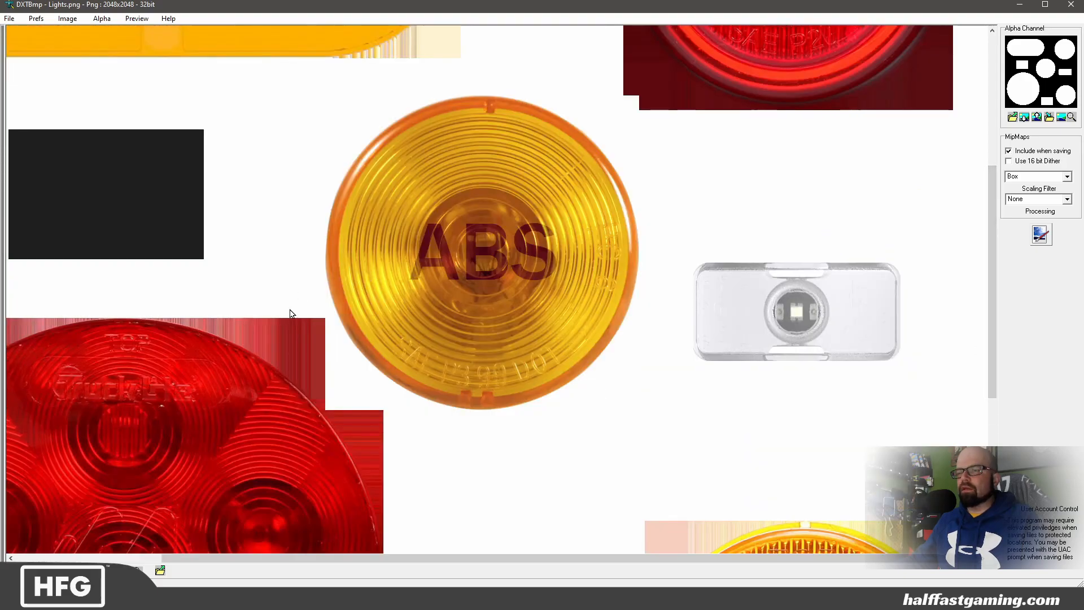
{"action": "left_click", "coordinate": [104, 20]}
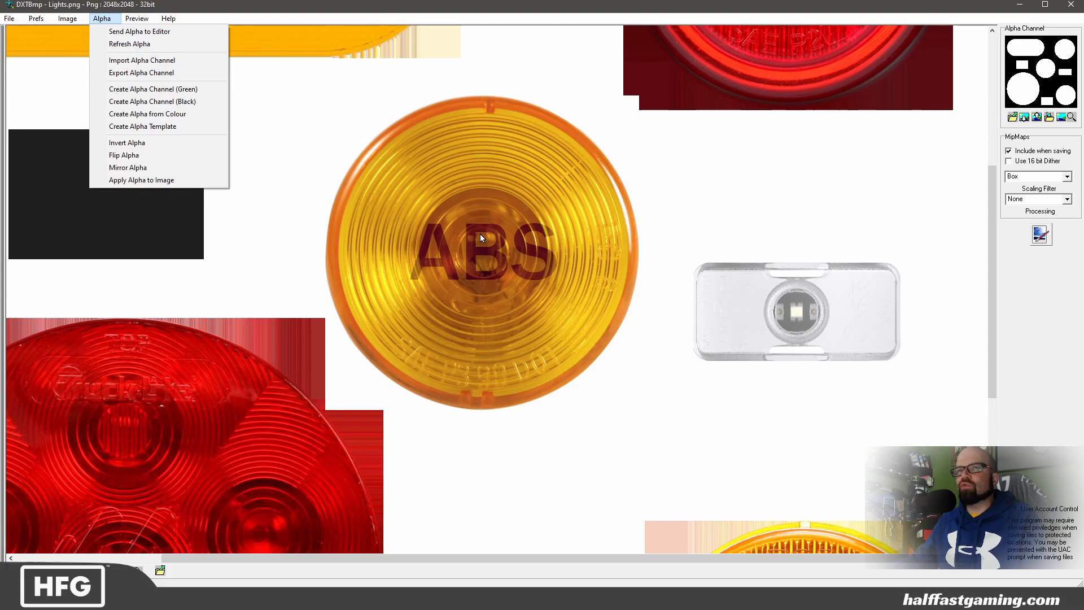
{"action": "left_click", "coordinate": [156, 129]}
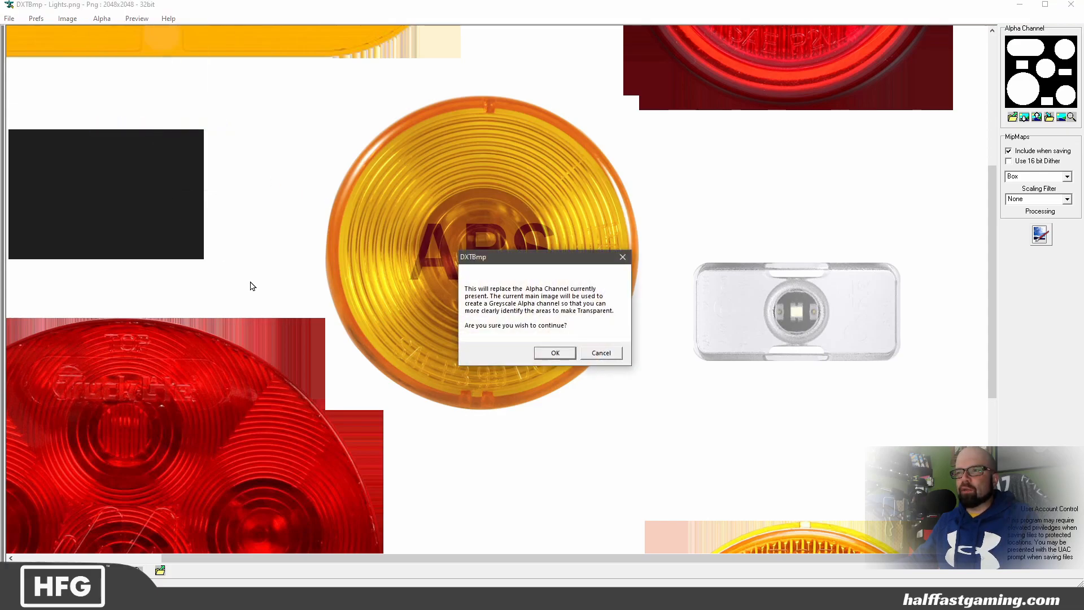
{"action": "left_click", "coordinate": [545, 353]}
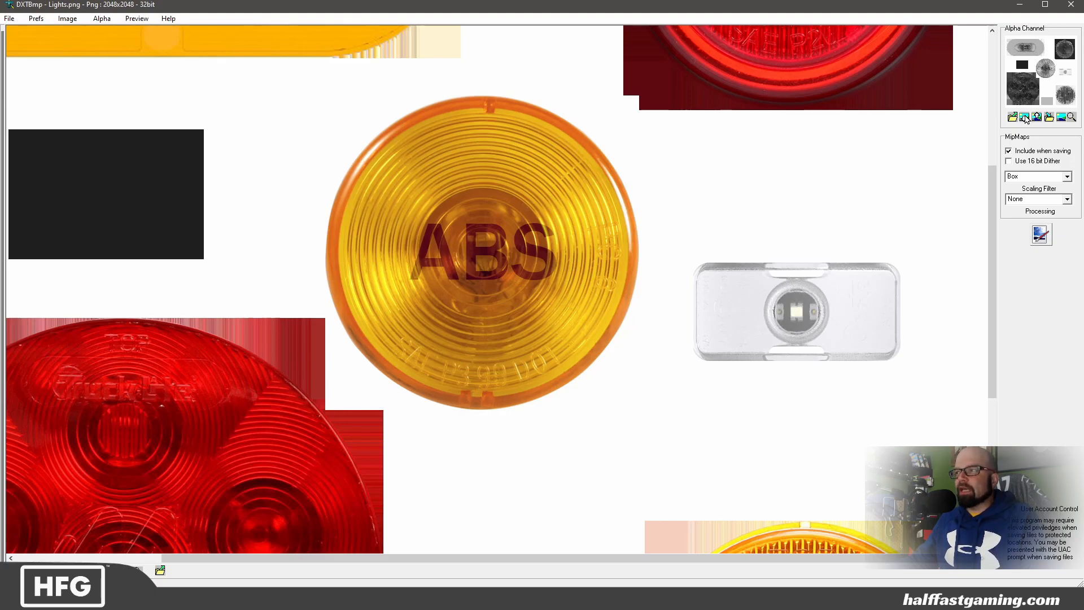
Send the greyscale alpha channel to the external image editor, paint.net.
{"action": "left_click", "coordinate": [37, 18]}
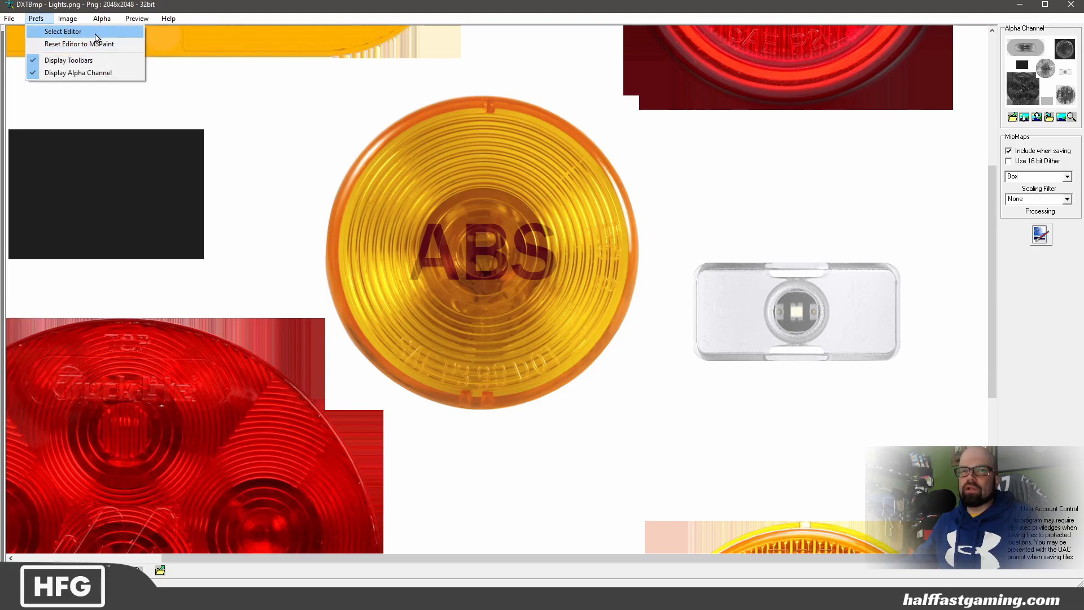
{"action": "left_click", "coordinate": [47, 20]}
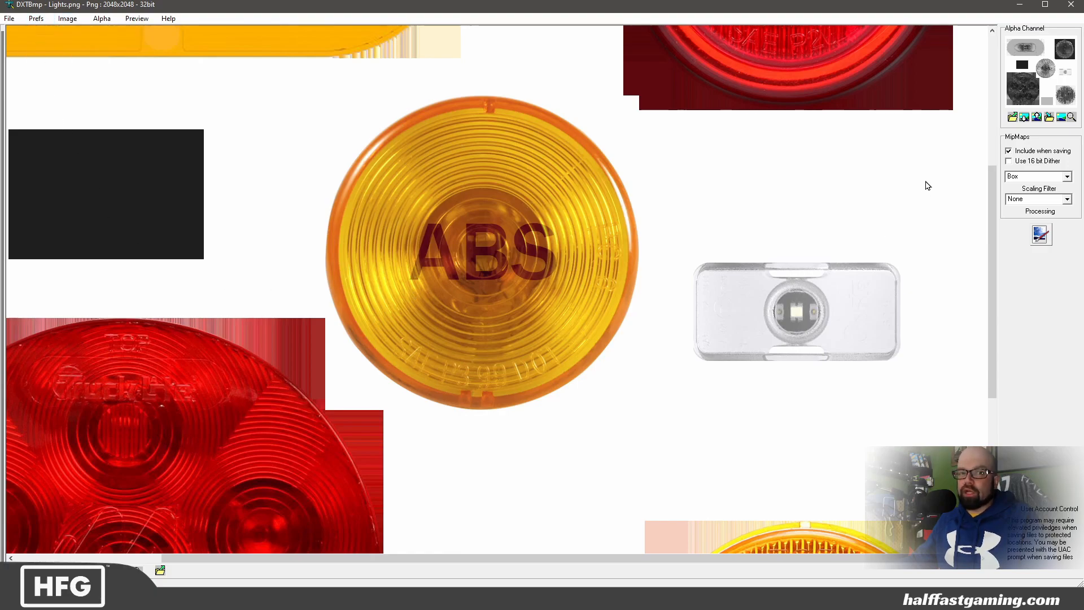
{"action": "left_click", "coordinate": [1024, 117]}
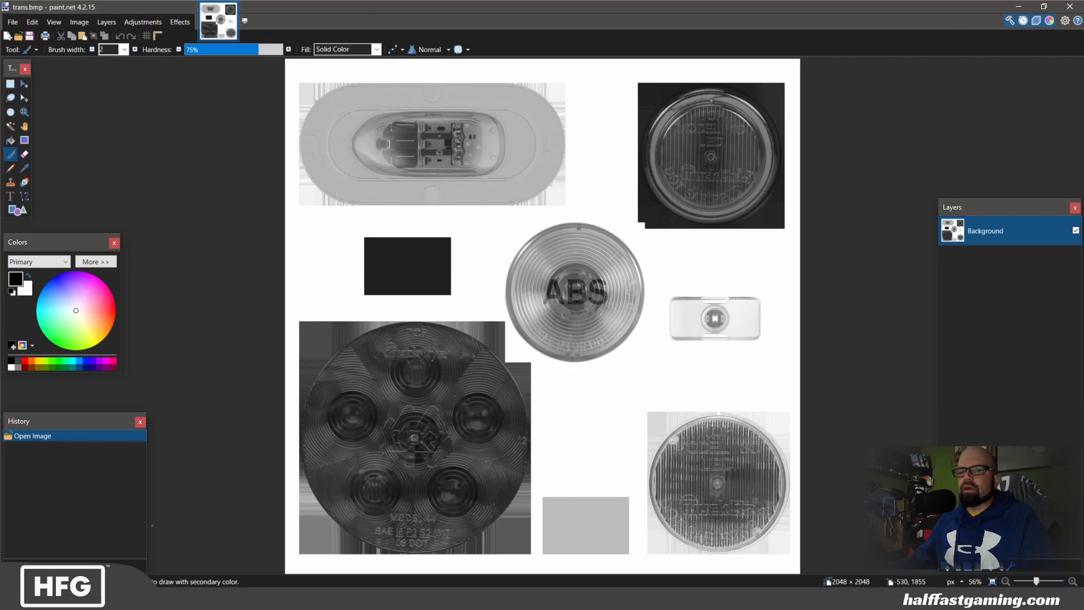
Open a new Brave browser window and search the web for "lightmask smarty".
{"action": "right_click", "coordinate": [70, 598]}
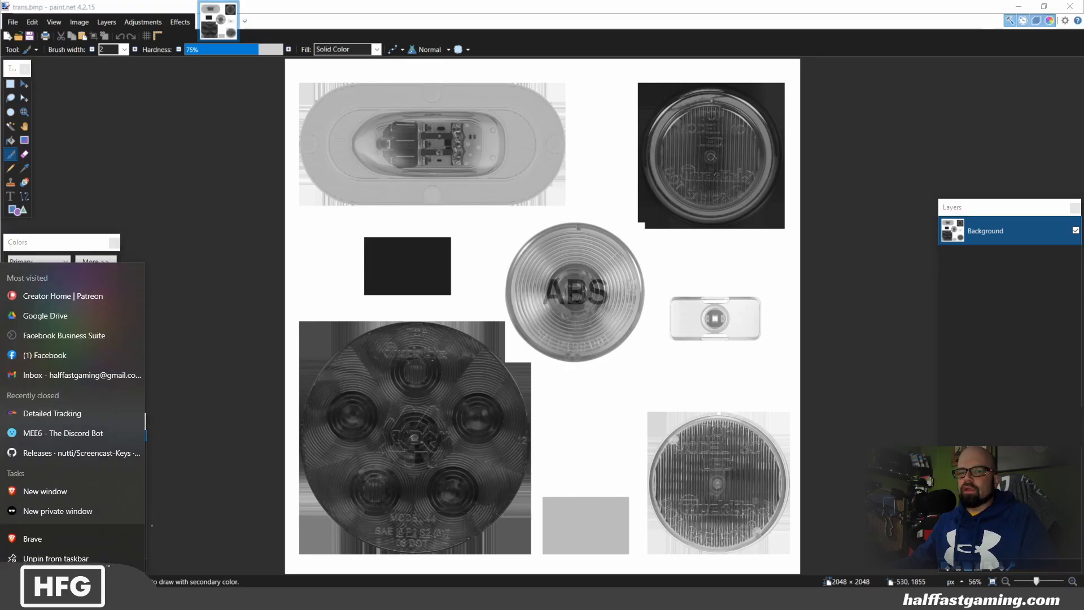
{"action": "left_click", "coordinate": [51, 491]}
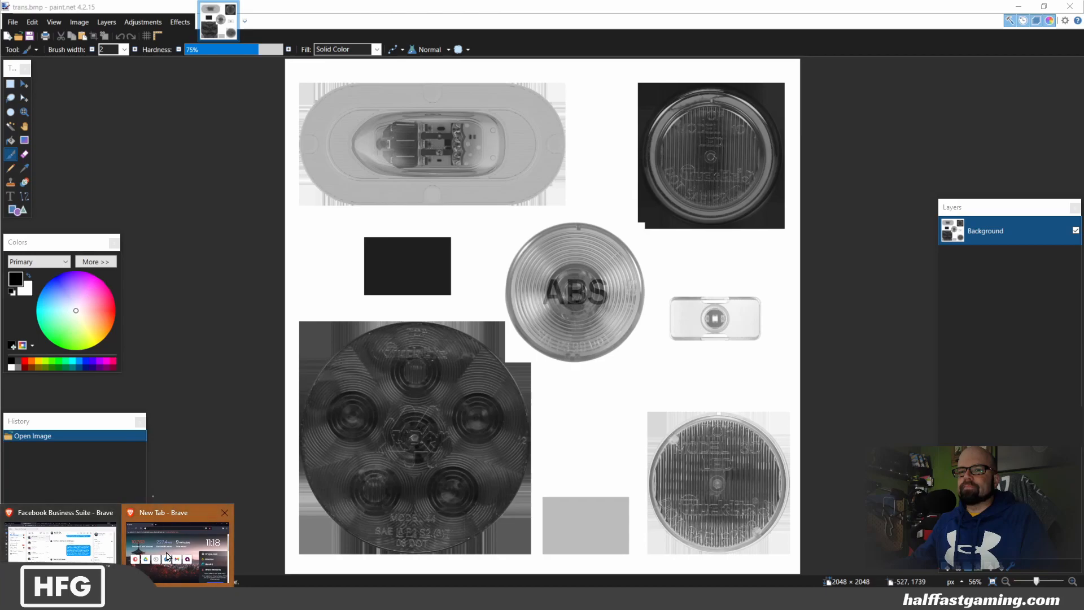
{"action": "left_click", "coordinate": [175, 544]}
{"action": "double_click", "coordinate": [293, 21]}
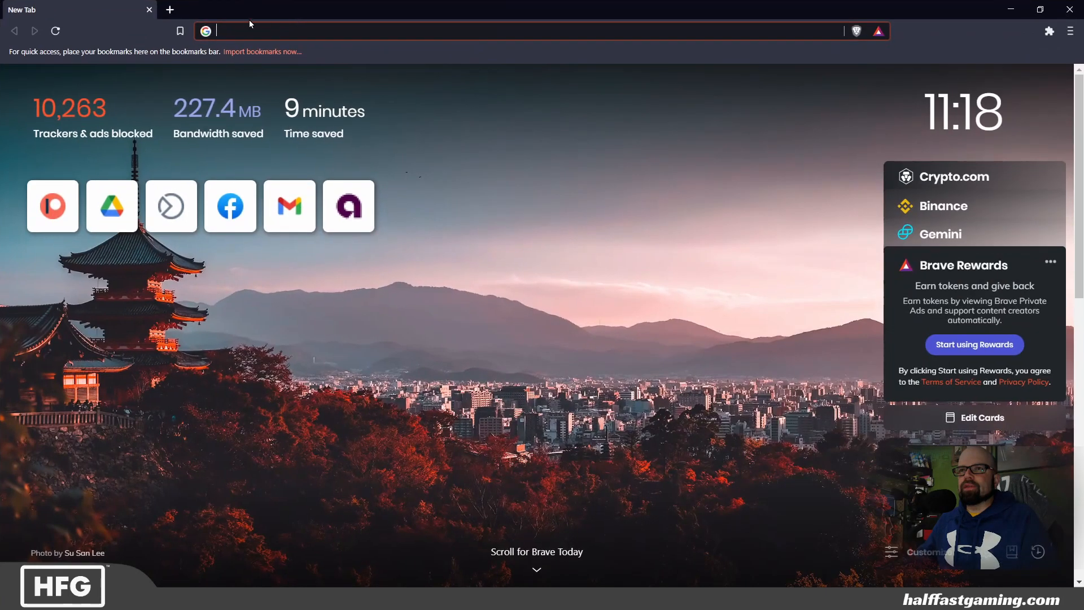
{"action": "left_click", "coordinate": [265, 29]}
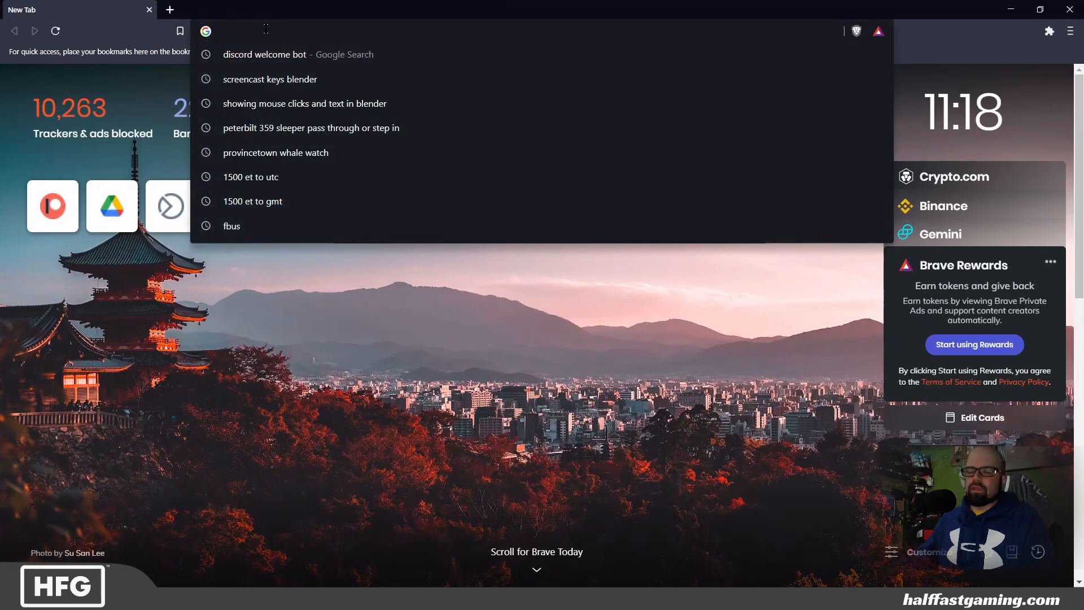
{"action": "type", "text": "lightmask smarty"}
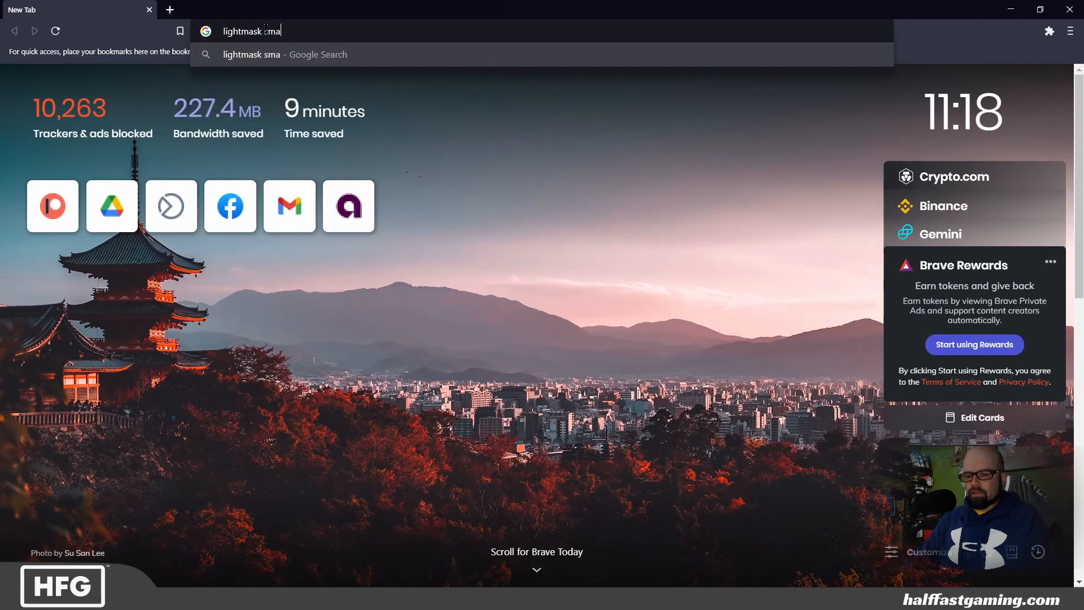
{"action": "key", "text": "Return"}
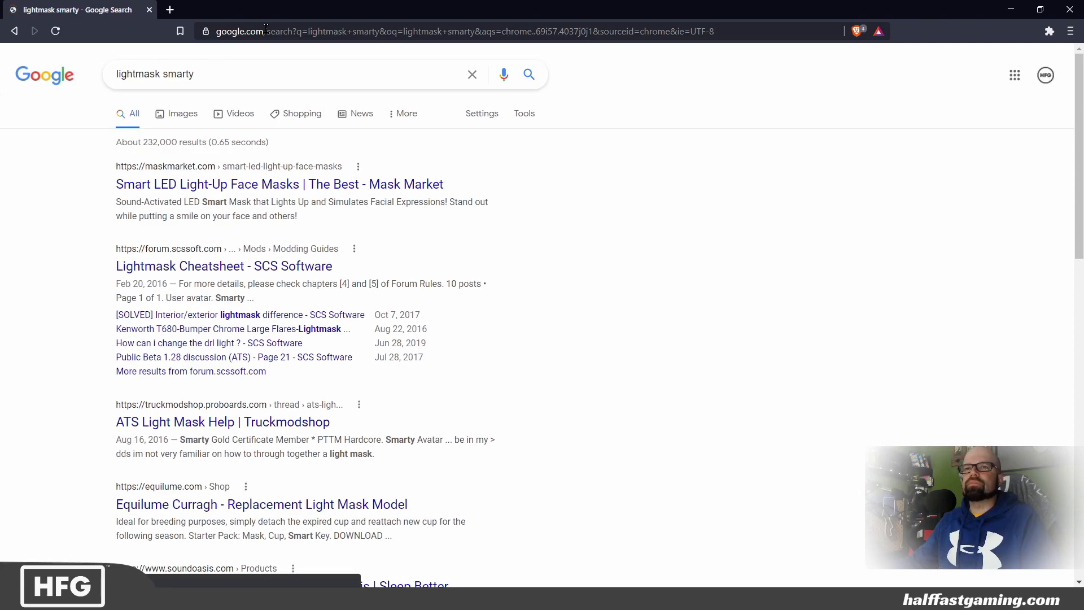
Open the Lightmask Cheatsheet forum topic from the image results, examine its channel and UV tile table, and return to paint.net.
{"action": "left_click", "coordinate": [182, 114]}
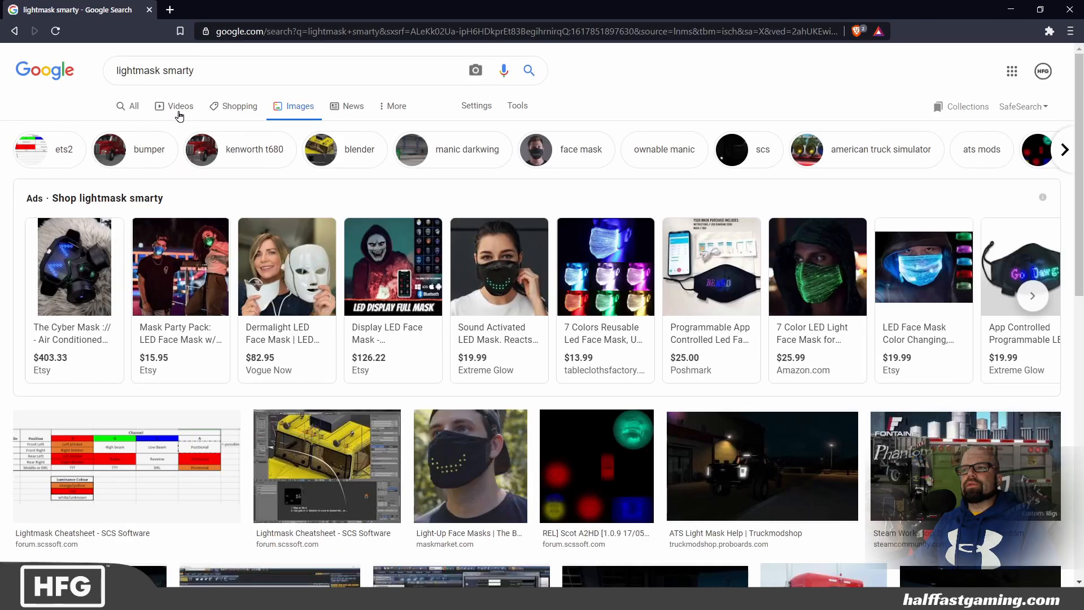
{"action": "left_click", "coordinate": [125, 466]}
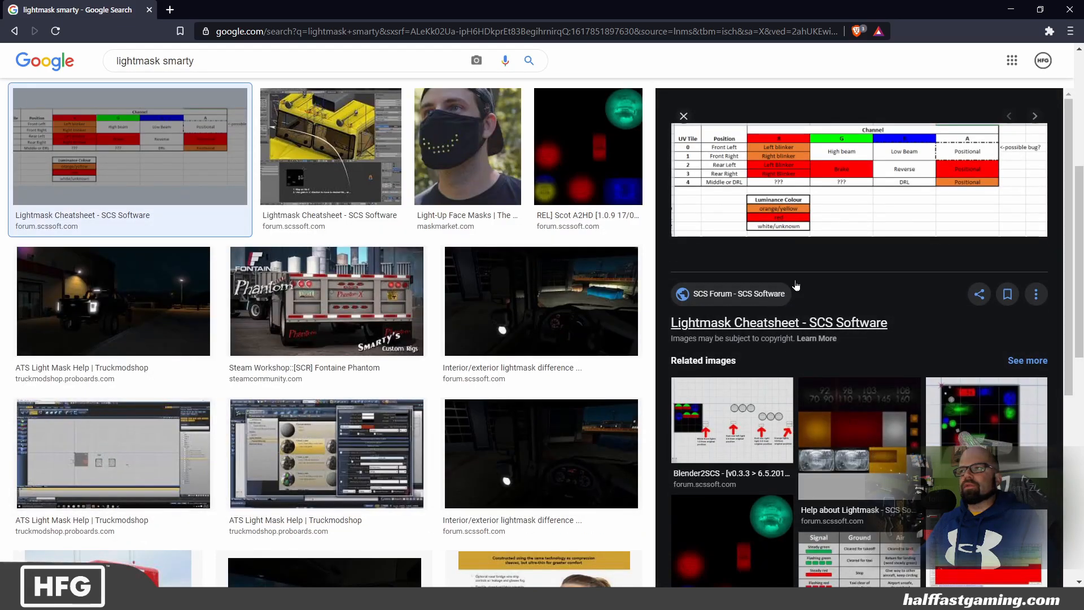
{"action": "left_click", "coordinate": [784, 185]}
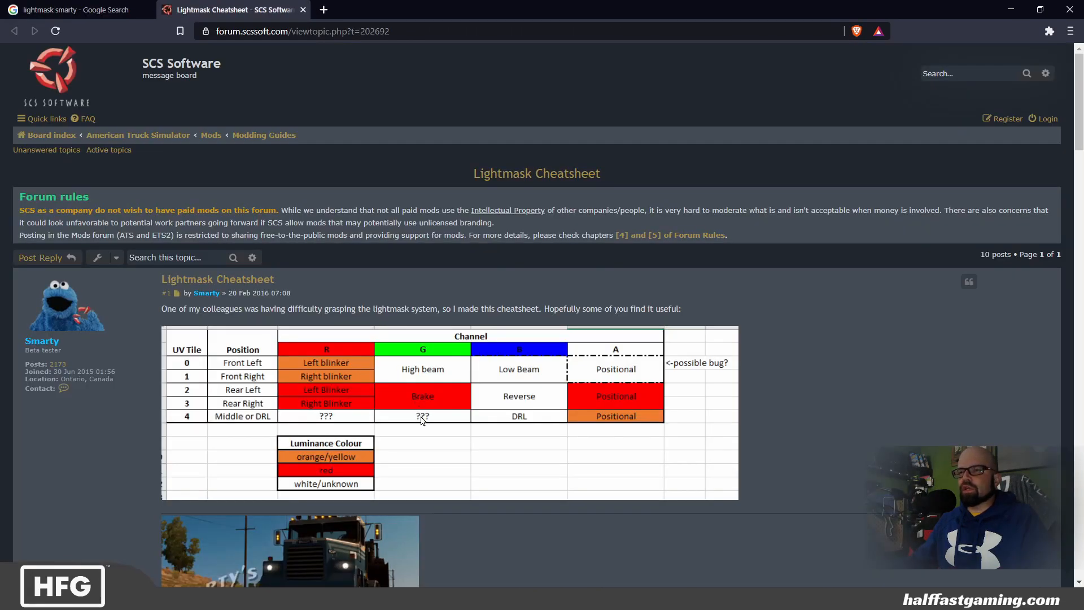
{"action": "scroll", "coordinate": [484, 384], "scroll_direction": "down", "scroll_amount": 1}
{"action": "scroll", "coordinate": [484, 384], "scroll_direction": "down", "scroll_amount": 1}
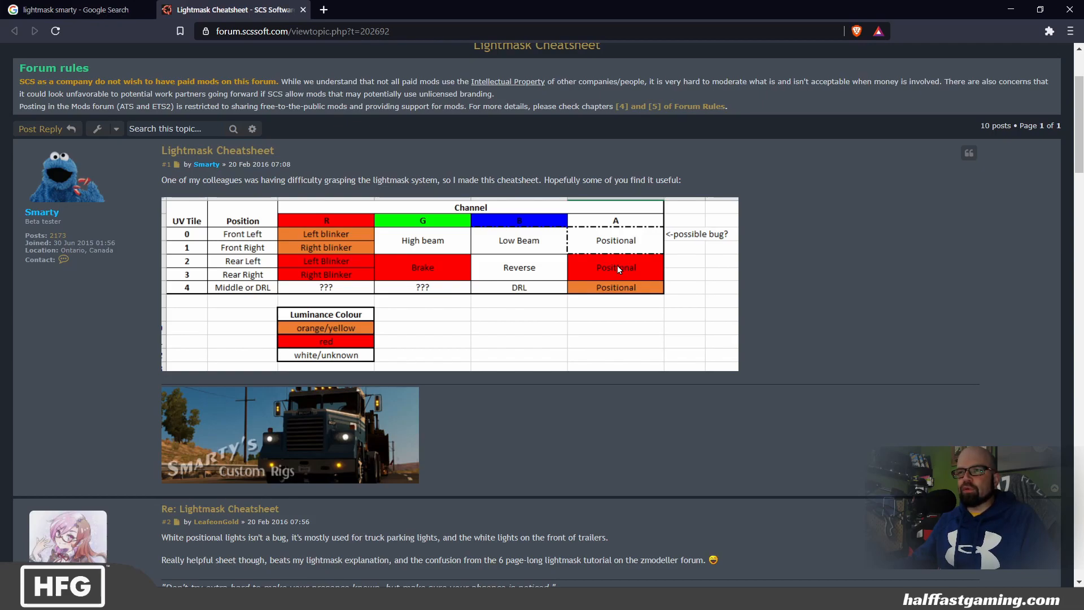
{"action": "left_click", "coordinate": [1011, 12]}
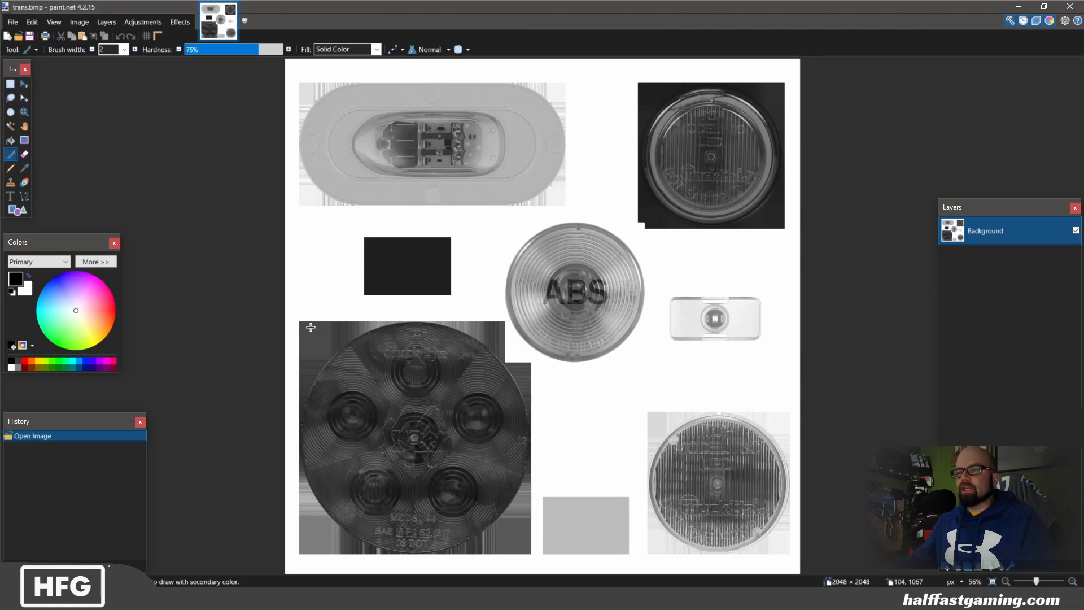
Save the greyscale image as alpha_initial in BMP format in the ALFAB_end_dump folder on the Mods (G:) drive.
{"action": "left_click", "coordinate": [13, 22]}
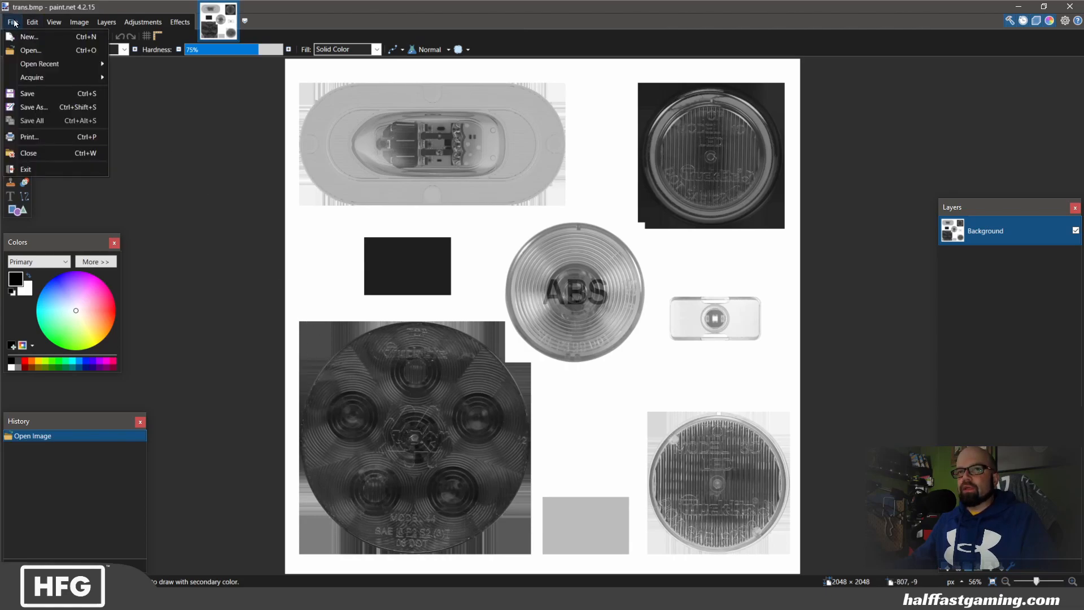
{"action": "left_click", "coordinate": [40, 107]}
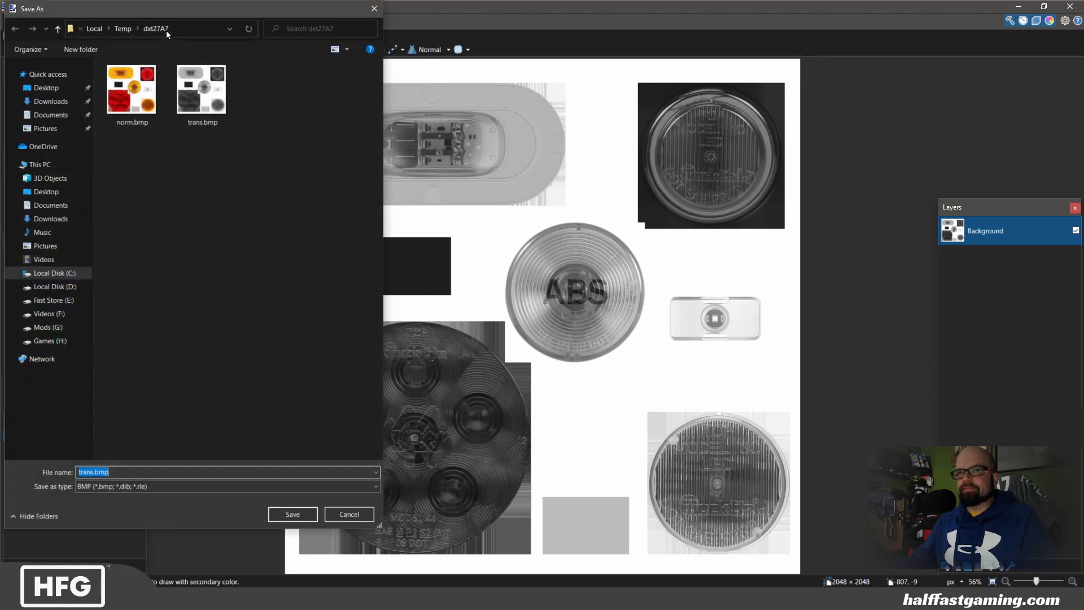
{"action": "left_click_drag", "start_coordinate": [161, 12], "coordinate": [235, 12]}
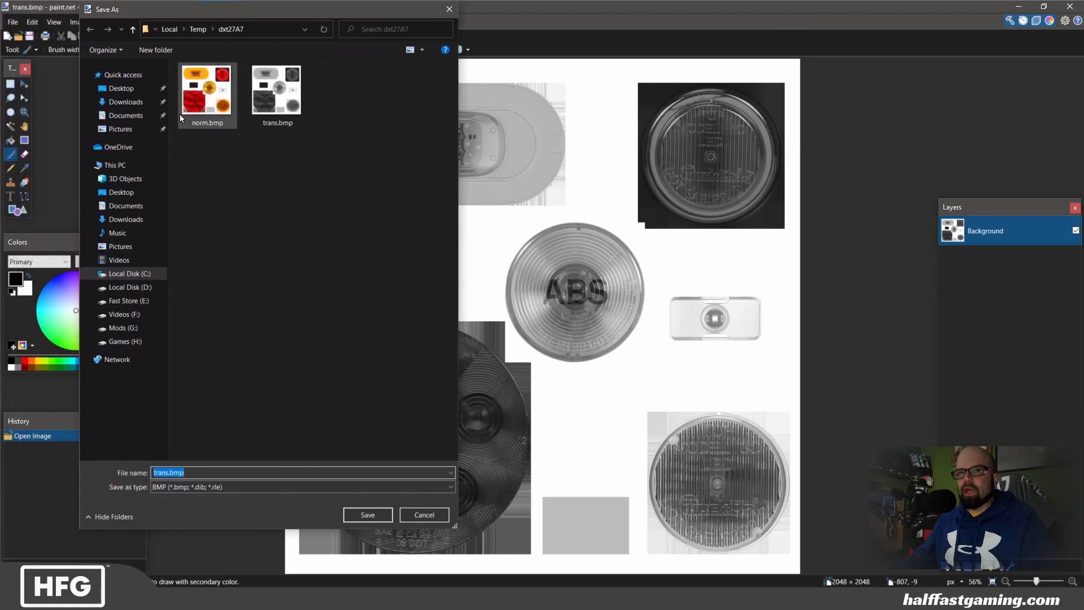
{"action": "left_click", "coordinate": [122, 328]}
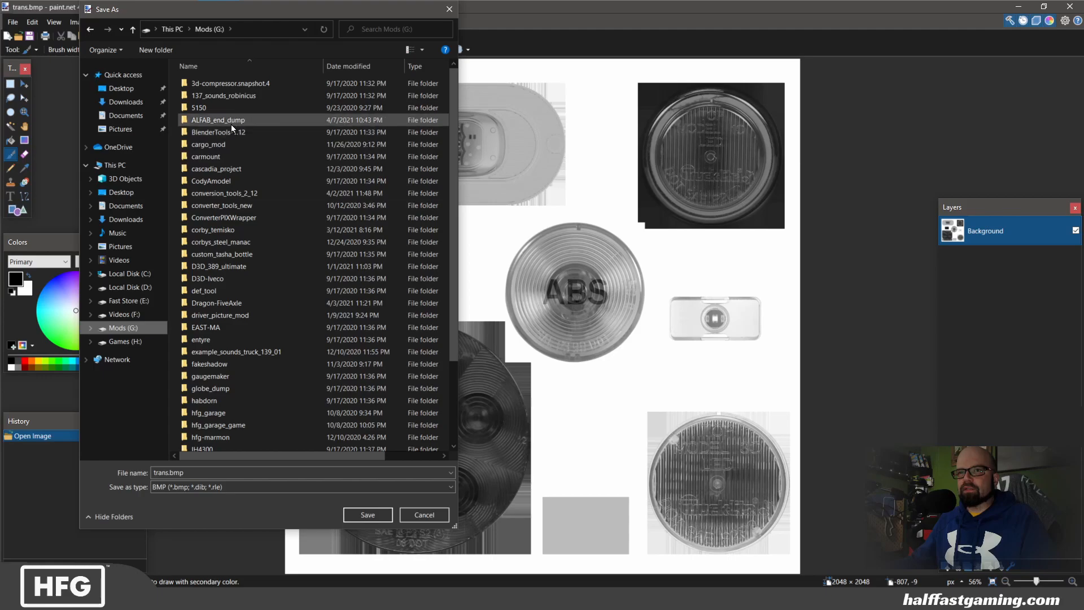
{"action": "double_click", "coordinate": [232, 122]}
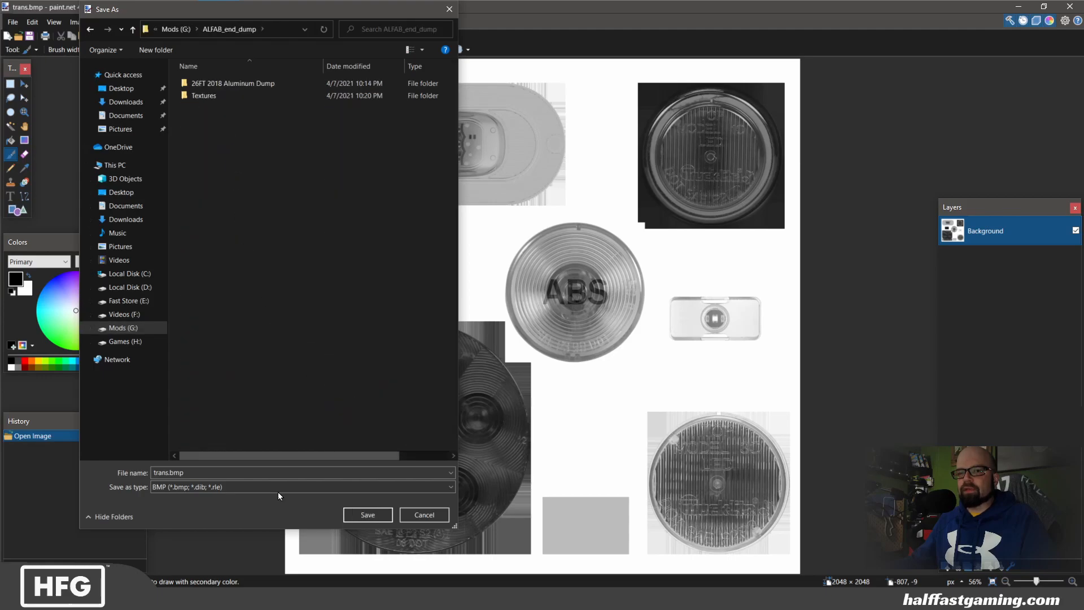
{"action": "left_click", "coordinate": [217, 488]}
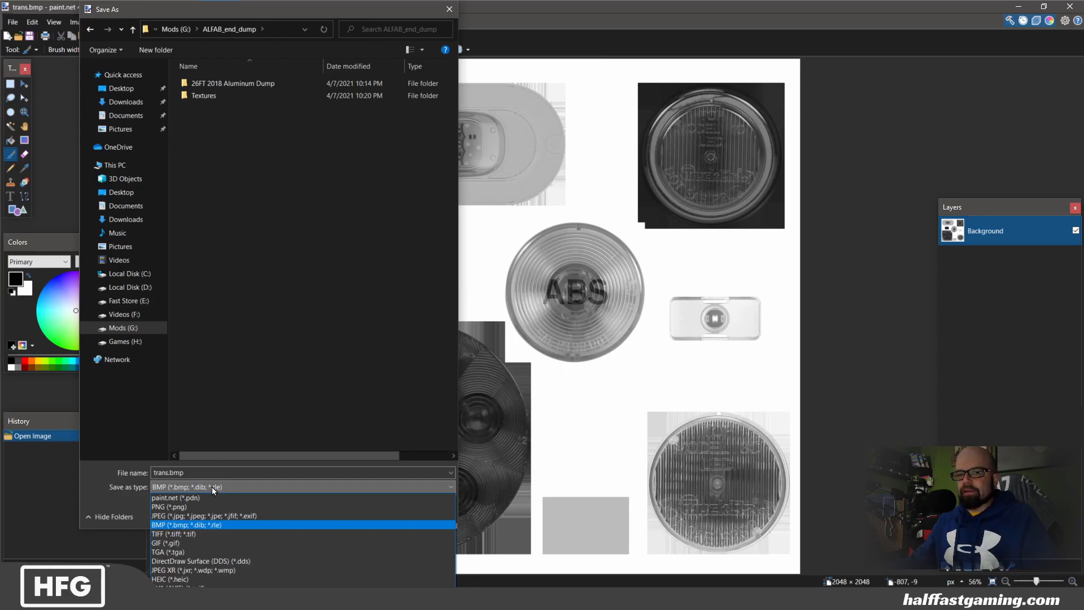
{"action": "left_click", "coordinate": [212, 487]}
{"action": "left_click", "coordinate": [169, 473]}
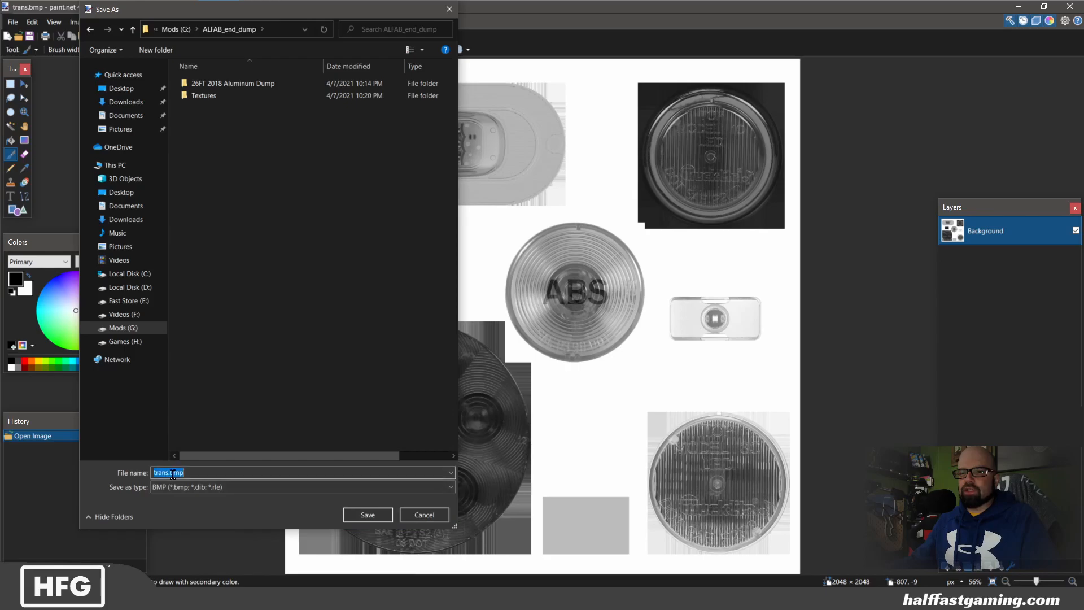
{"action": "type", "text": "a"}
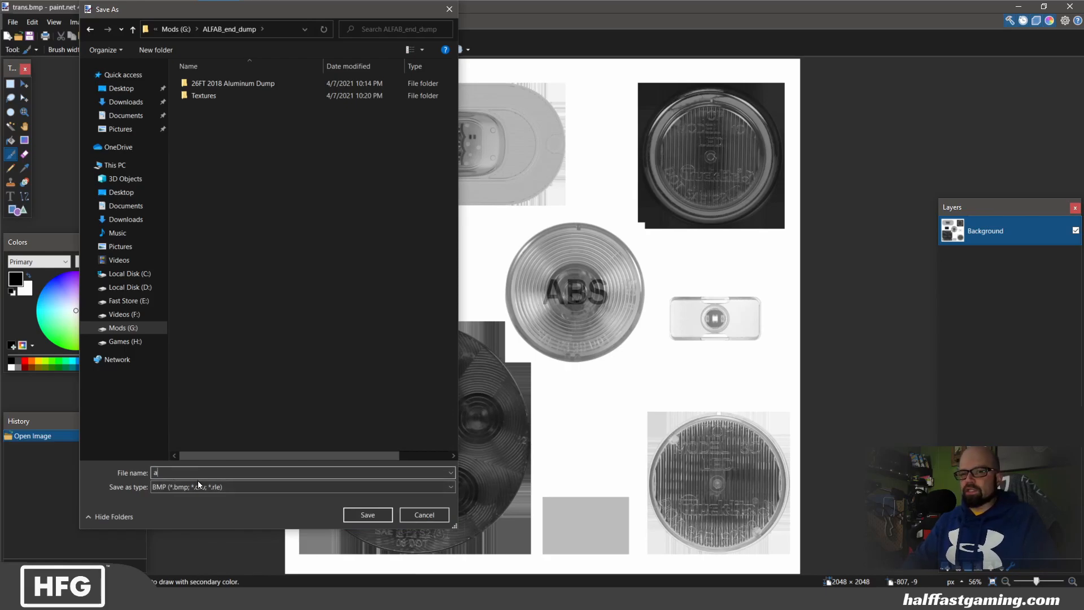
{"action": "type", "text": "lpha"}
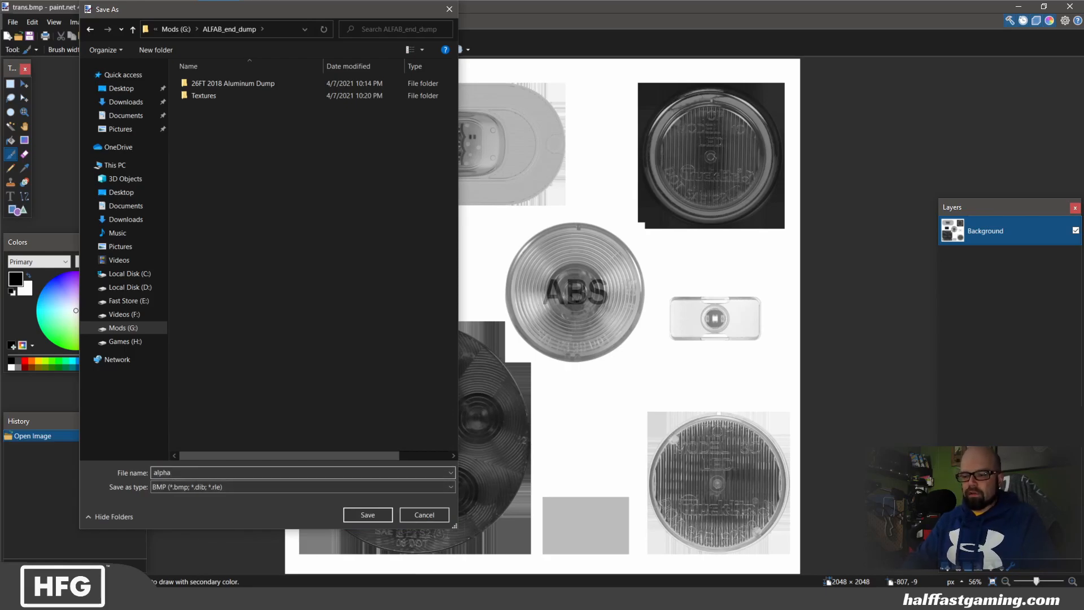
{"action": "type", "text": "_lights"}
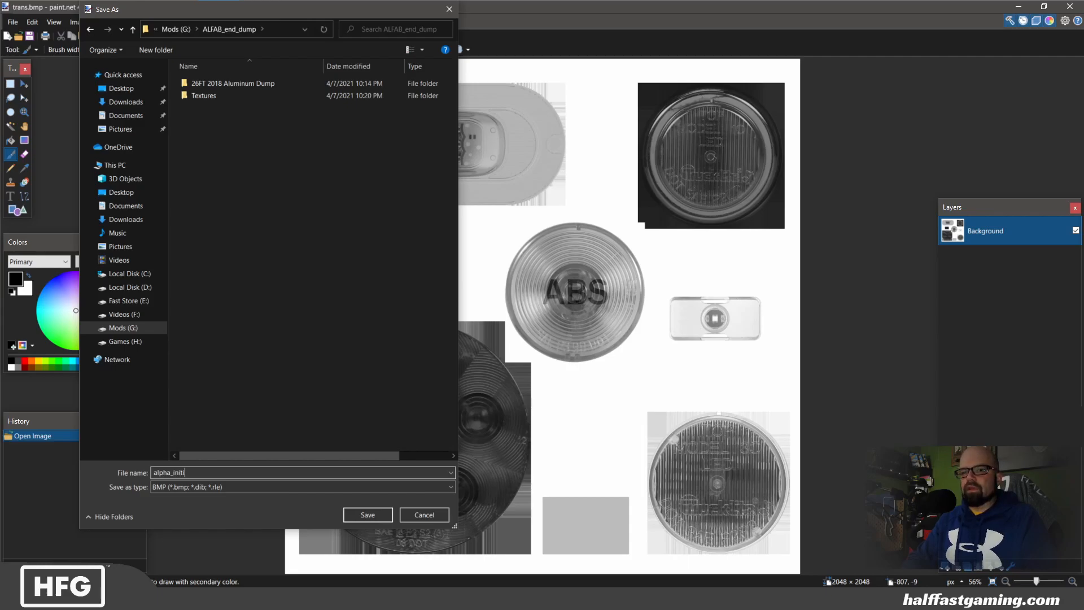
{"action": "key", "text": "Return"}
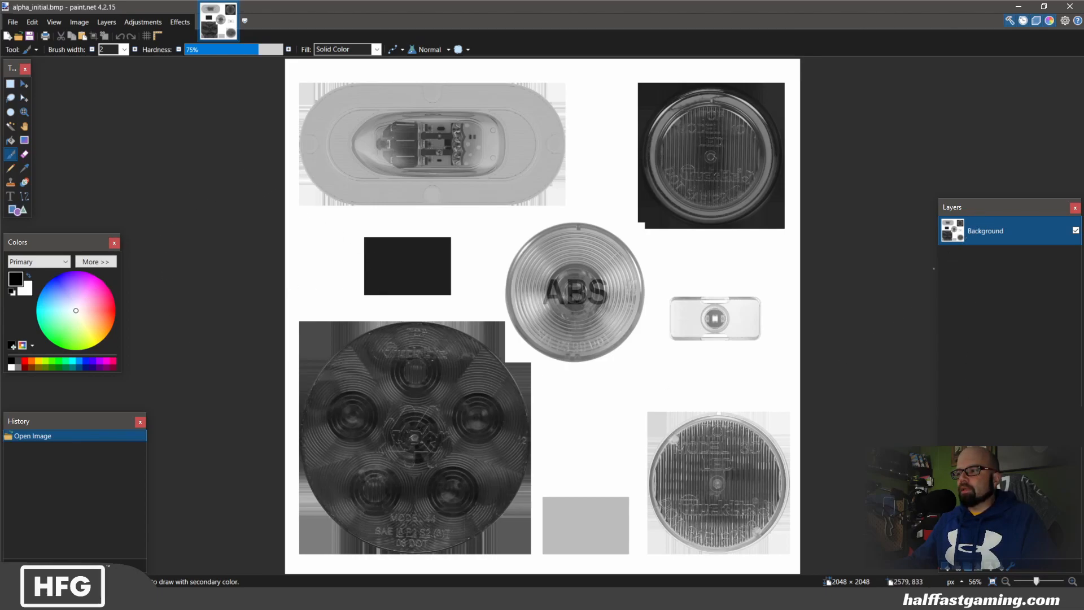
Add a new layer above the background and name it "red".
{"action": "left_click", "coordinate": [944, 566]}
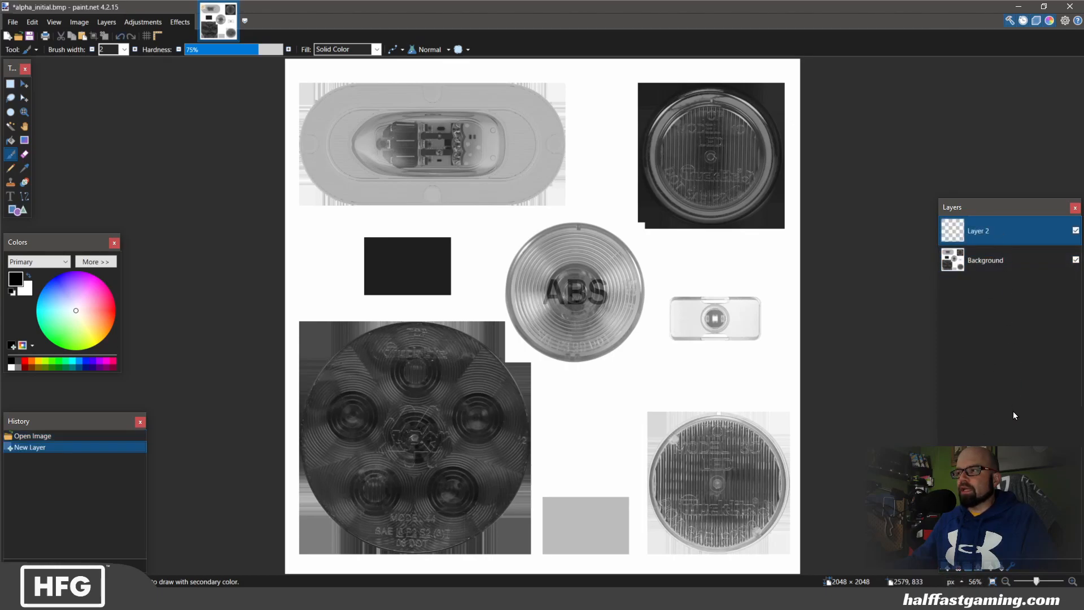
{"action": "double_click", "coordinate": [985, 232]}
{"action": "type", "text": "red"}
{"action": "key", "text": "Return"}
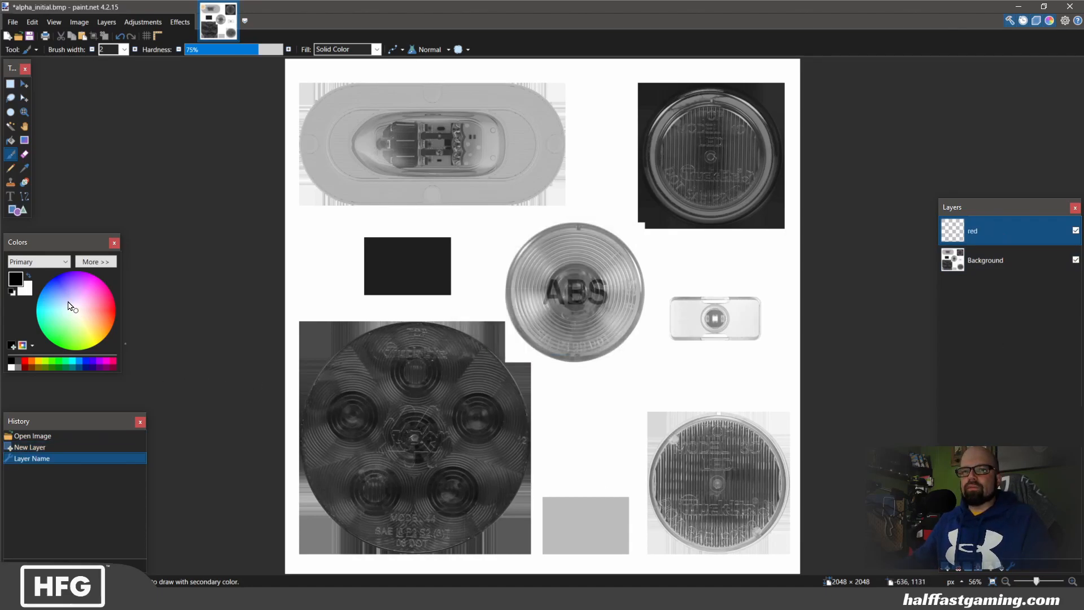
Fill a rectangle of about 917 × 923 px over the large six-LED round light with pure red (FF0000), and clear the selection.
{"action": "left_click", "coordinate": [93, 262]}
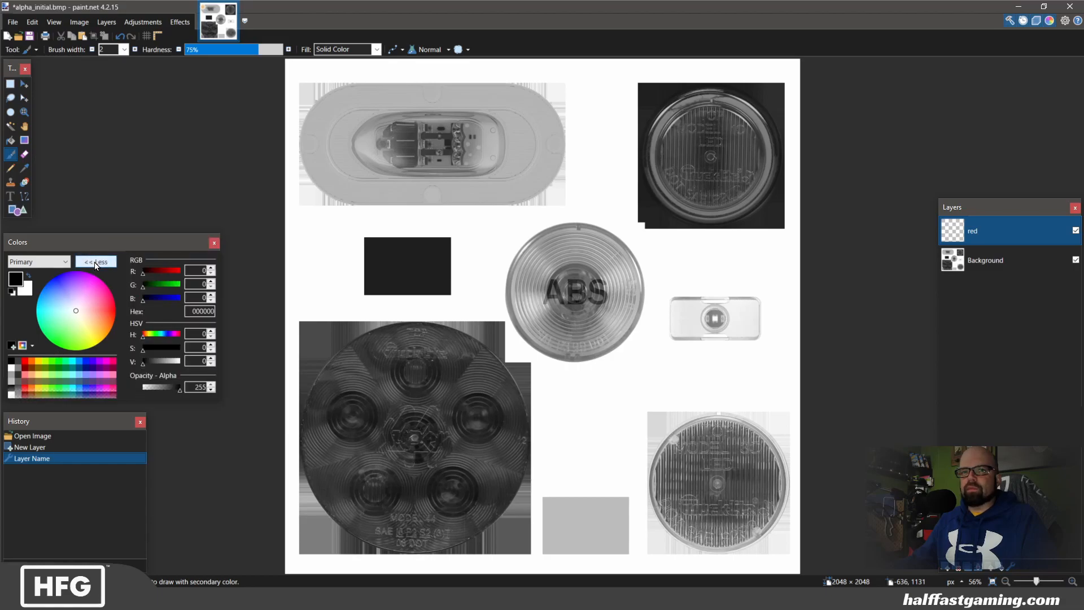
{"action": "left_click_drag", "start_coordinate": [143, 273], "coordinate": [181, 272]}
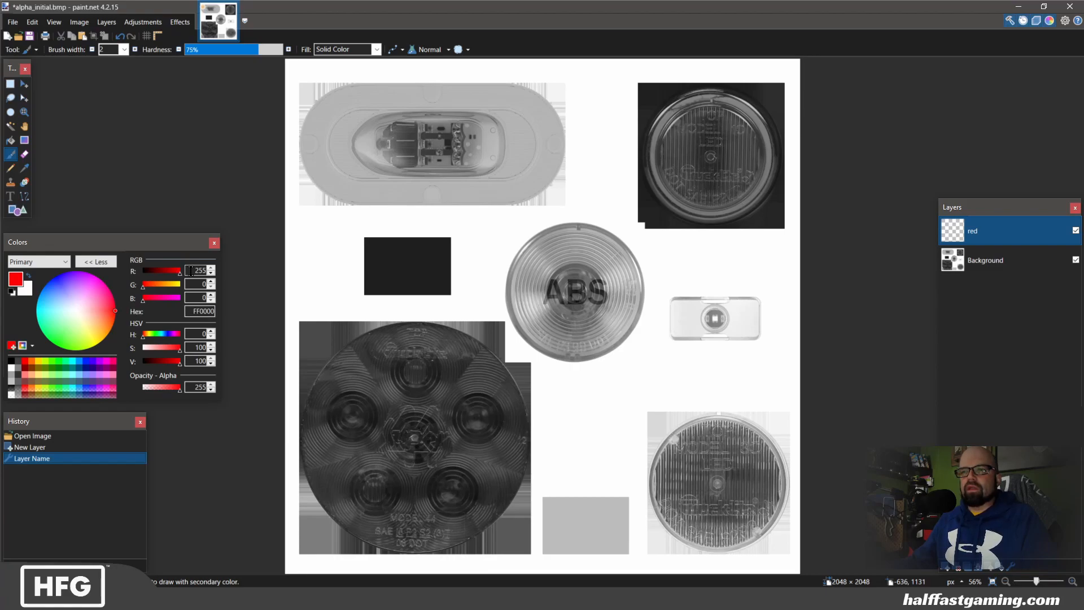
{"action": "left_click", "coordinate": [10, 84]}
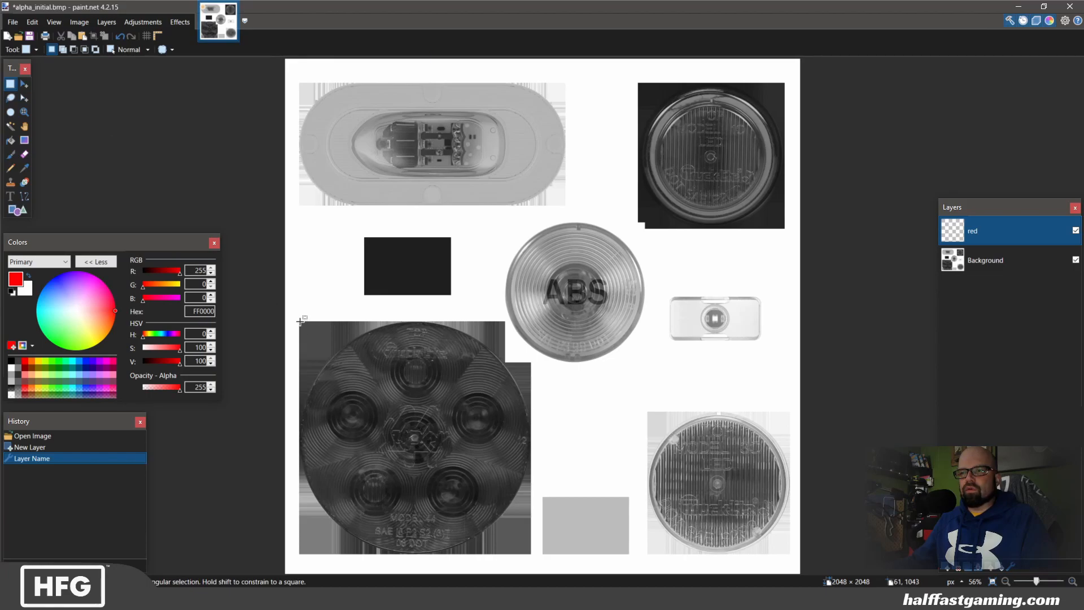
{"action": "left_click_drag", "start_coordinate": [300, 321], "coordinate": [530, 552]}
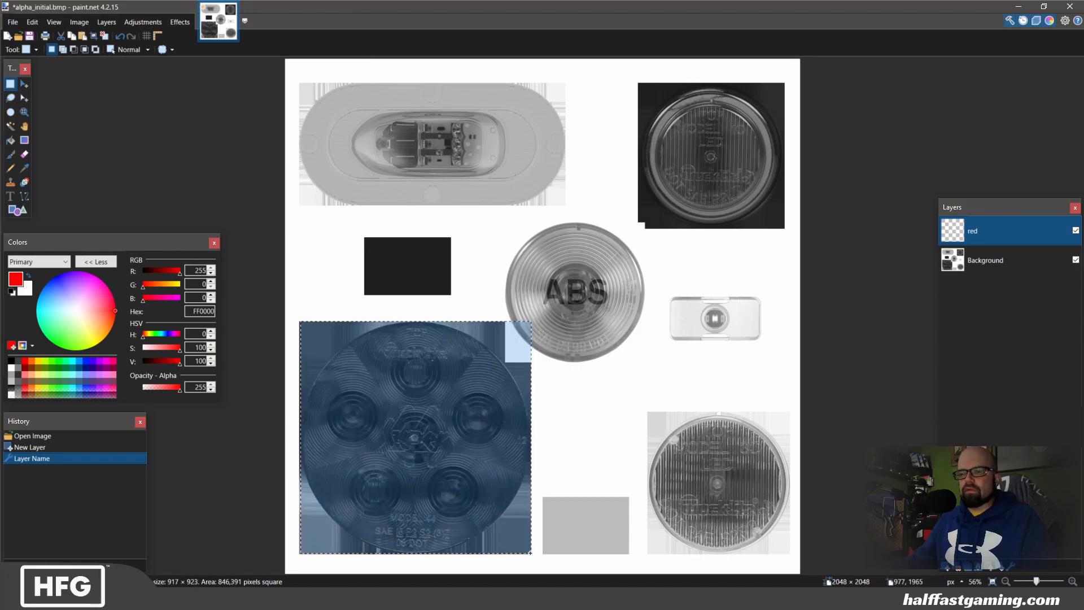
{"action": "left_click_drag", "start_coordinate": [530, 552], "coordinate": [530, 552]}
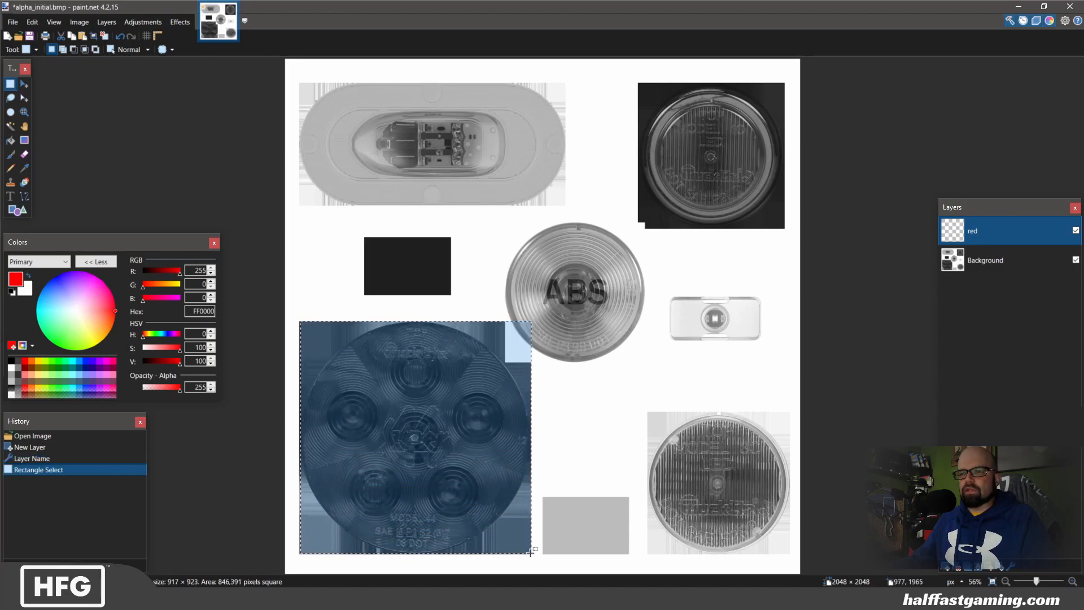
{"action": "left_click", "coordinate": [10, 140]}
{"action": "left_click", "coordinate": [353, 401]}
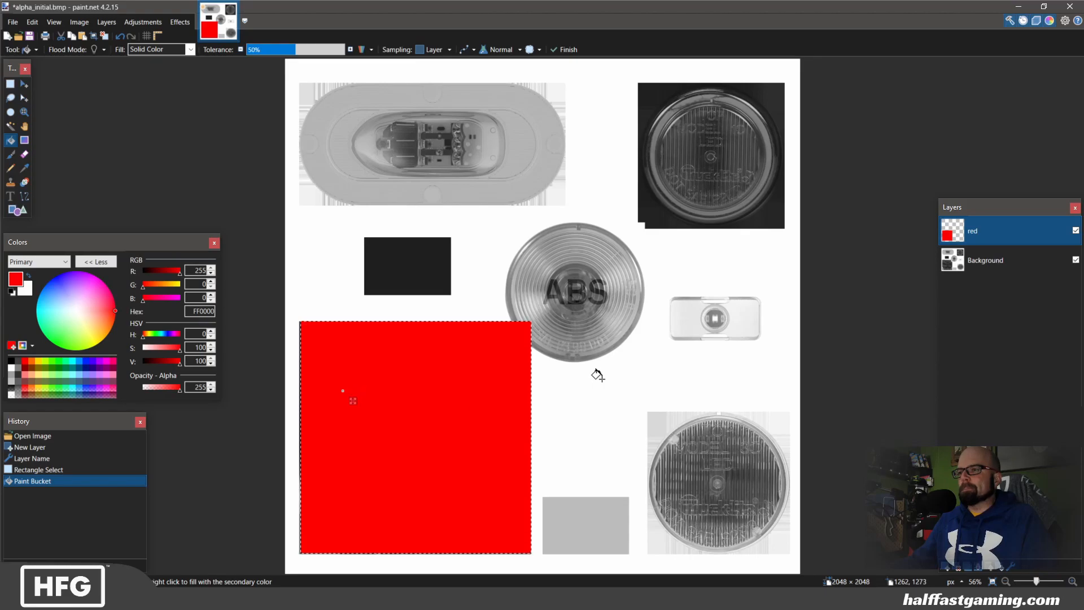
{"action": "left_click", "coordinate": [32, 22]}
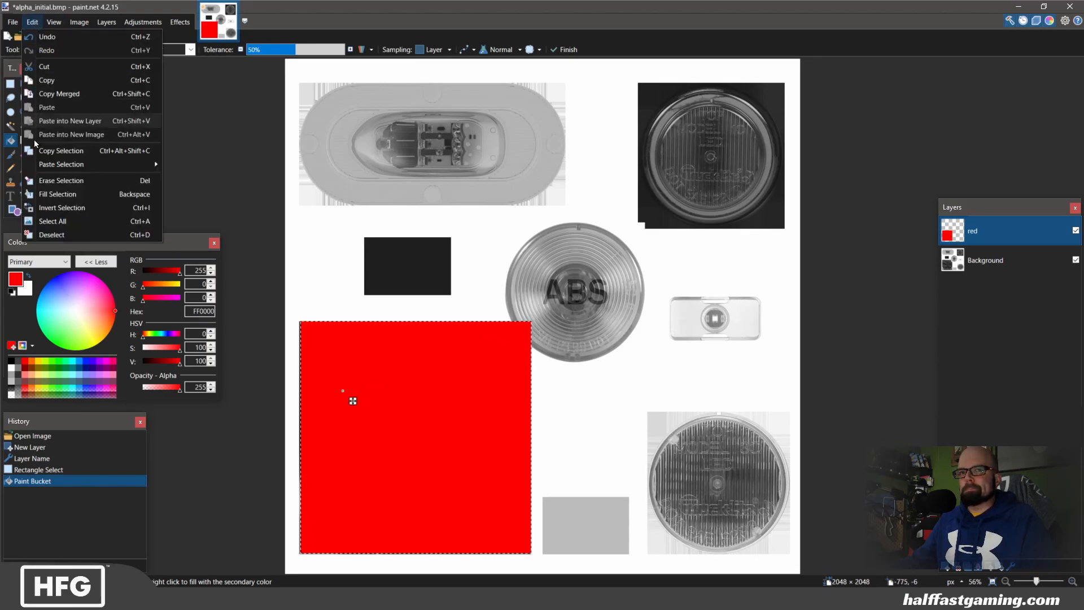
{"action": "left_click", "coordinate": [46, 235]}
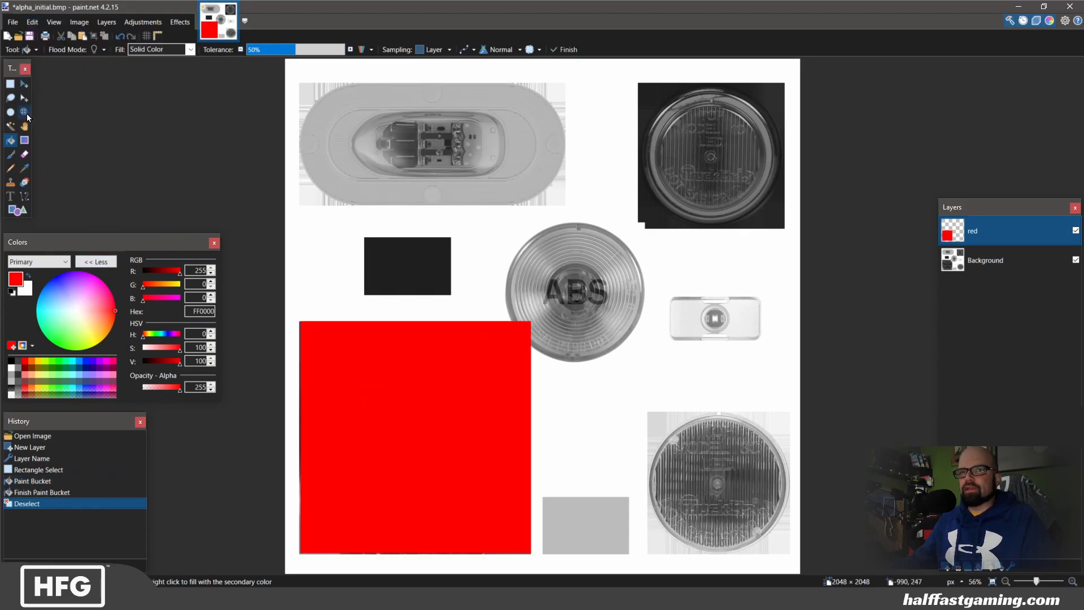
Erase the corner of the red fill that overlaps the round ABS light.
{"action": "left_click", "coordinate": [10, 83]}
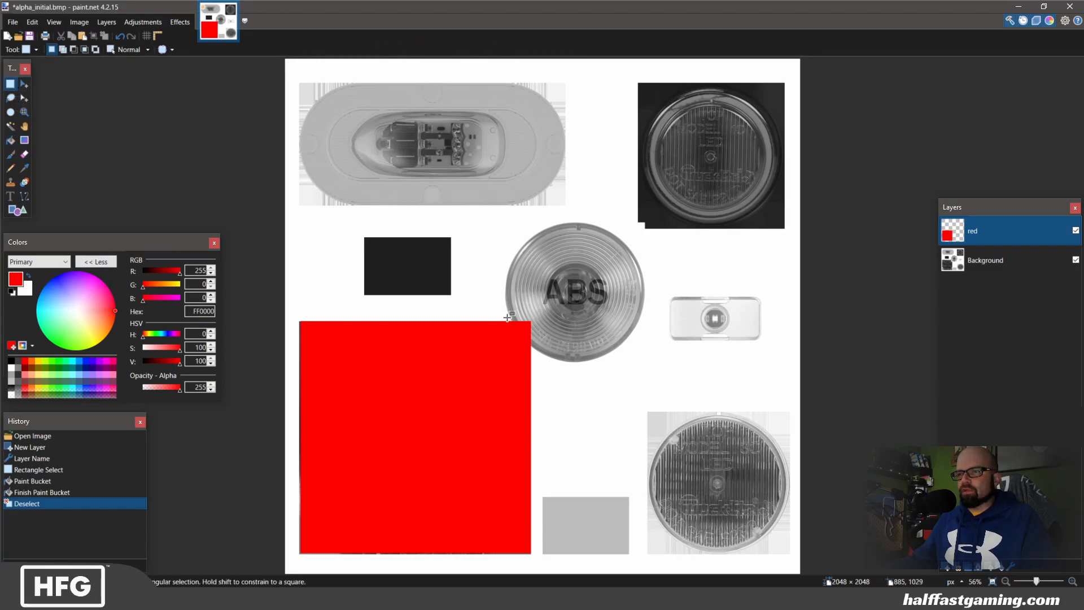
{"action": "left_click_drag", "start_coordinate": [508, 317], "coordinate": [537, 349]}
{"action": "key", "text": "Delete"}
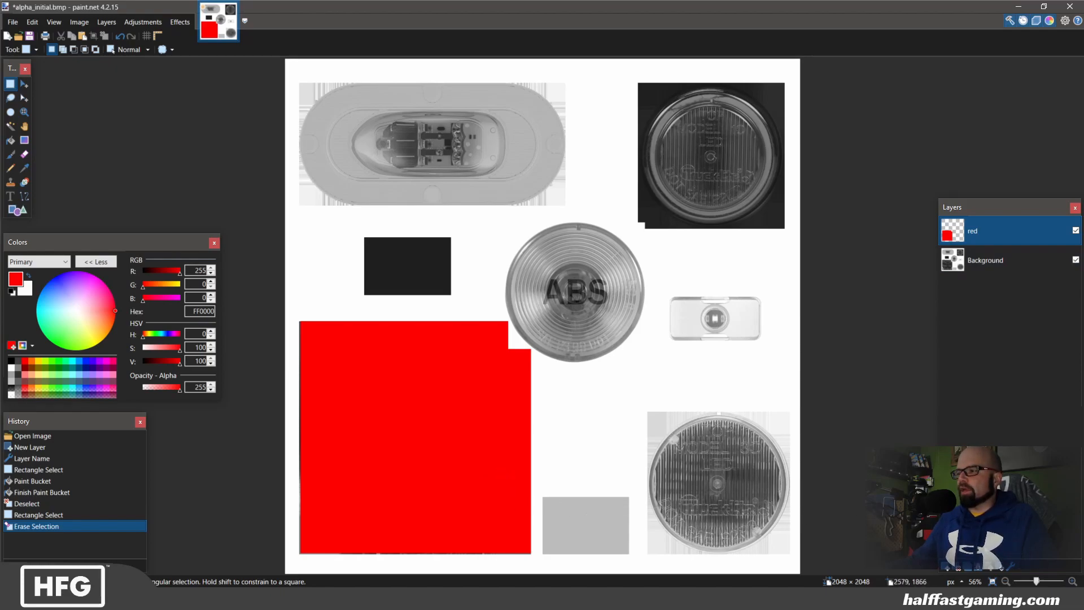
Set the red layer's blend mode to Overlay.
{"action": "left_click", "coordinate": [1009, 567]}
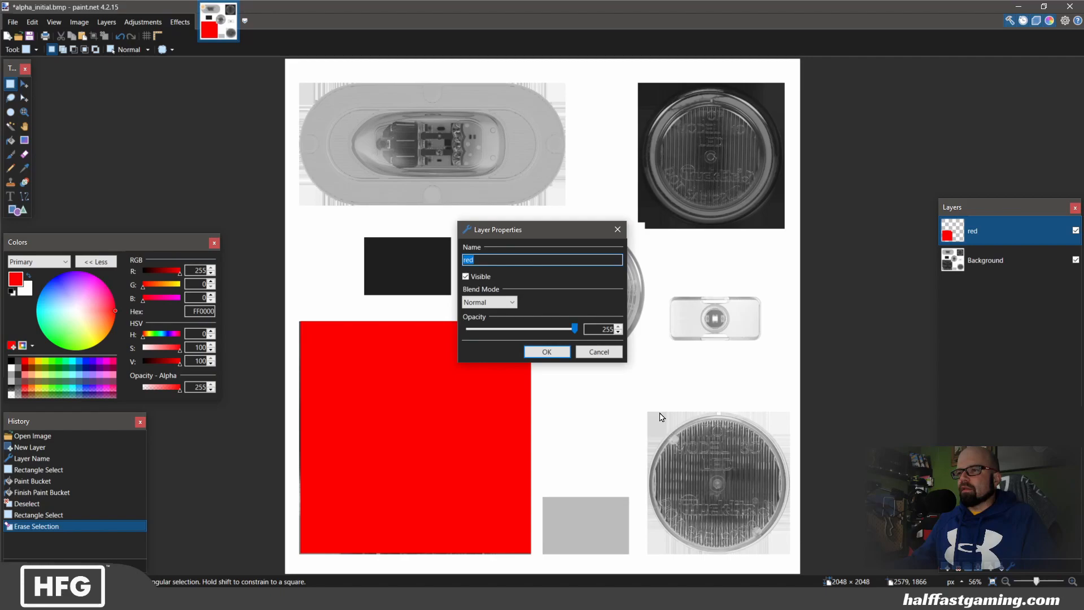
{"action": "left_click_drag", "start_coordinate": [523, 232], "coordinate": [665, 182]}
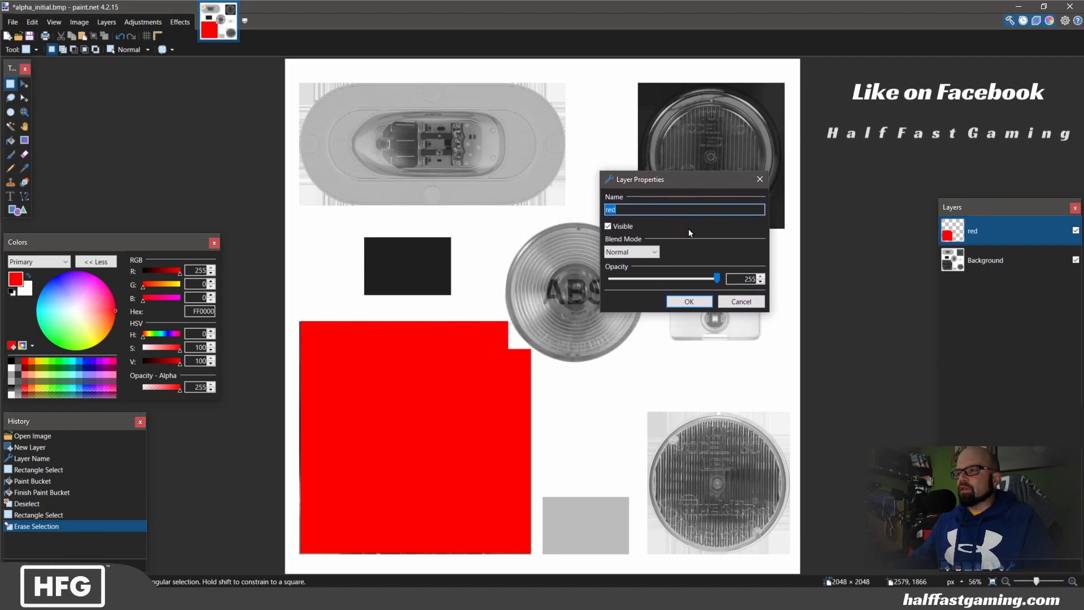
{"action": "left_click", "coordinate": [641, 252]}
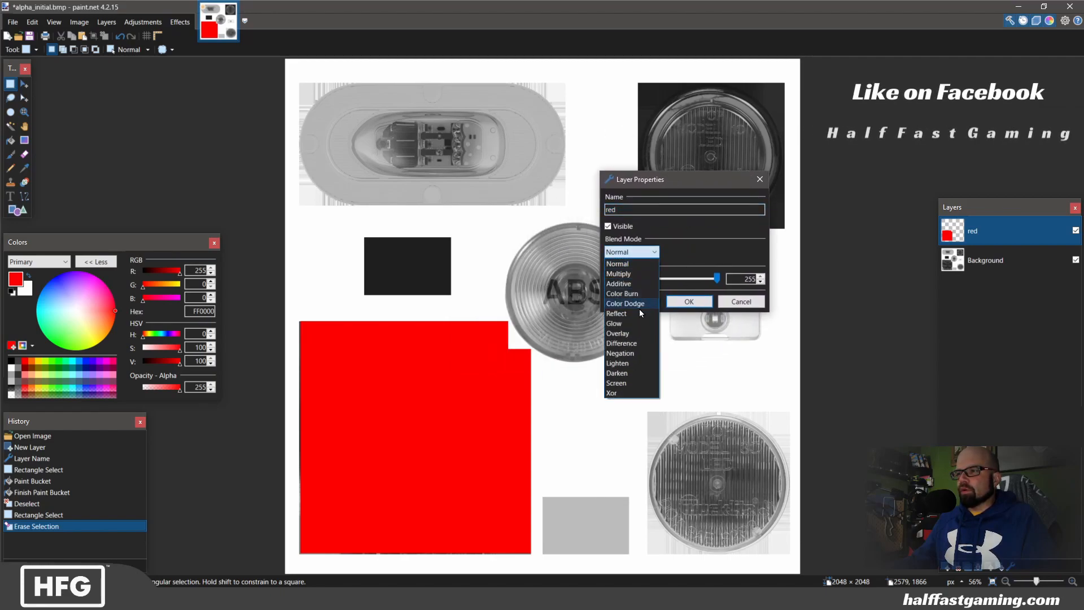
{"action": "left_click", "coordinate": [621, 333]}
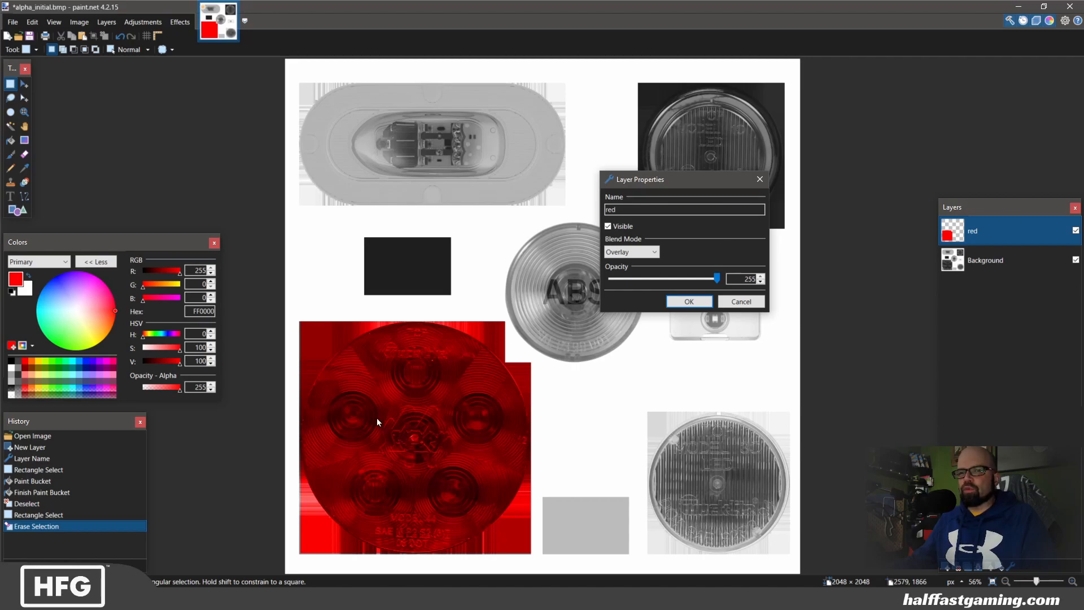
{"action": "left_click", "coordinate": [689, 301]}
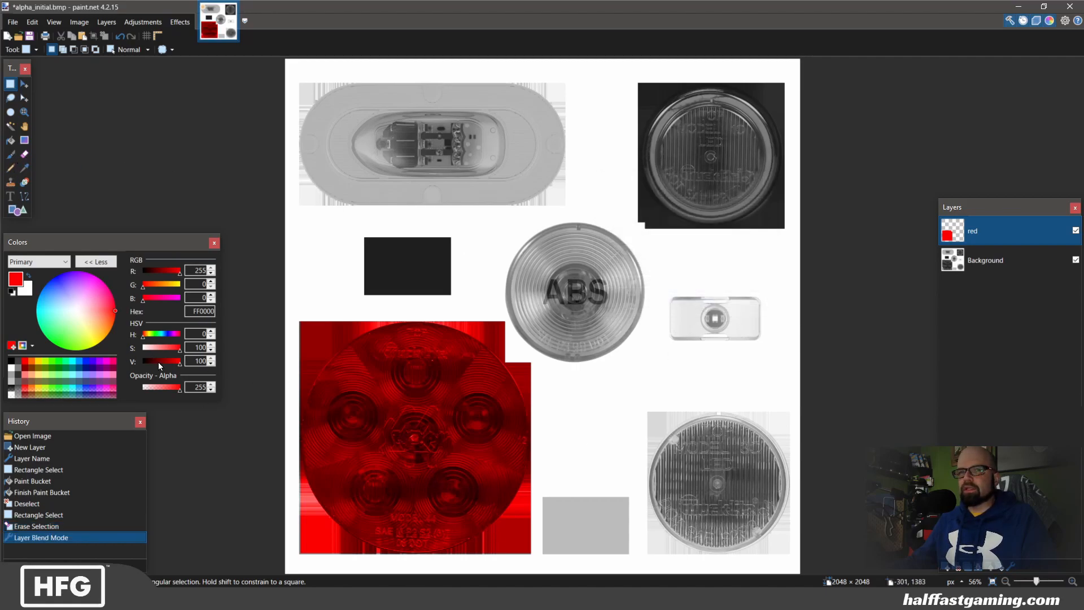
Sample the grey tones of the large round light on the Background layer with the Color Picker, and return to the red layer.
{"action": "left_click", "coordinate": [24, 167]}
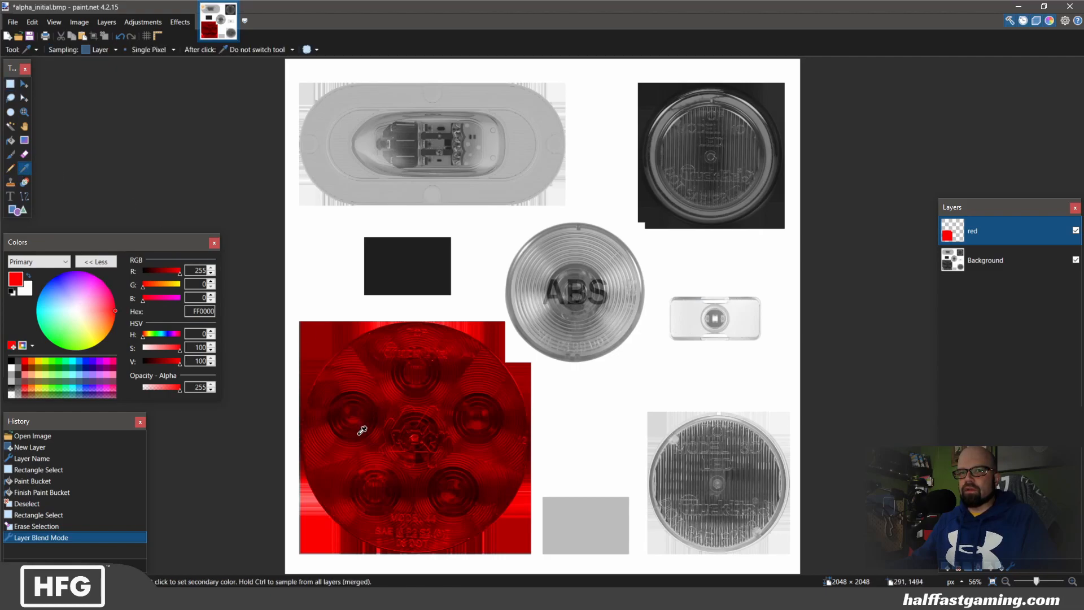
{"action": "left_click", "coordinate": [991, 261]}
{"action": "left_click", "coordinate": [419, 373]}
{"action": "left_click_drag", "start_coordinate": [366, 372], "coordinate": [452, 374]}
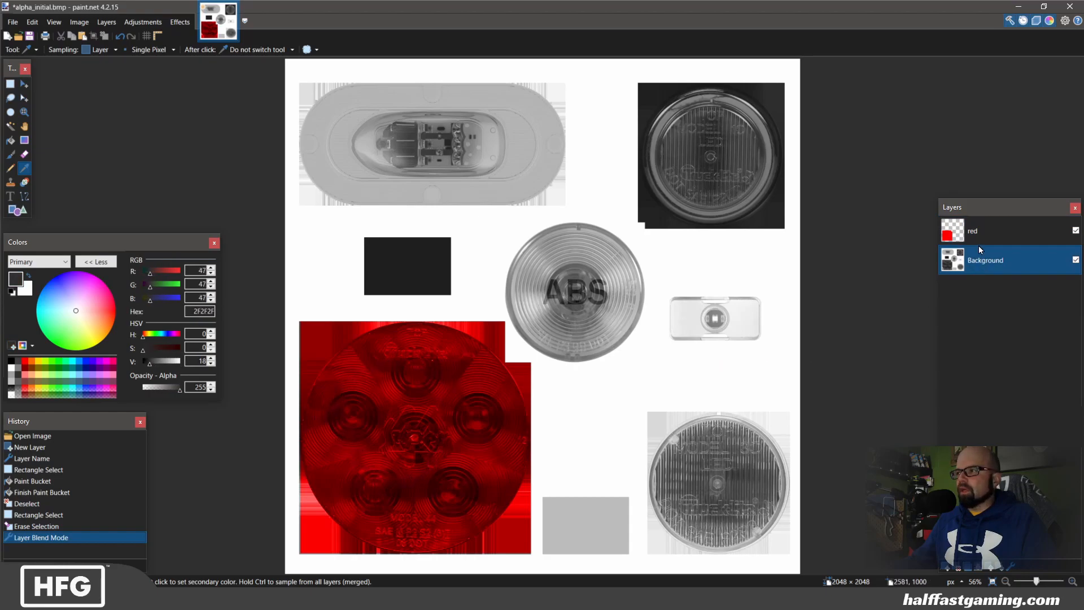
{"action": "left_click", "coordinate": [979, 226]}
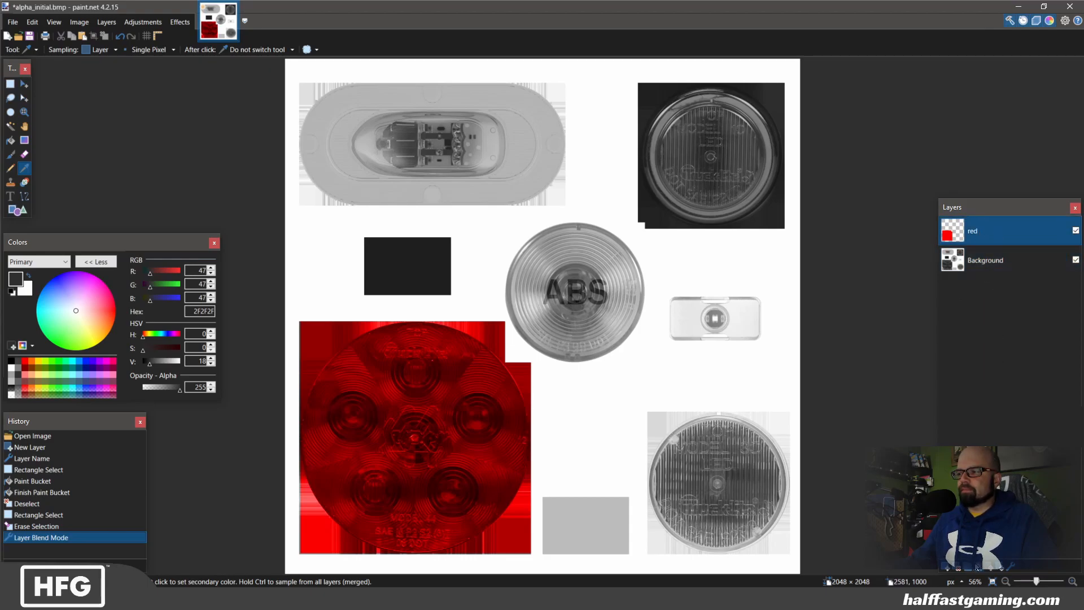
Merge the red layer down to sample the tinted light's RGB values, and undo the merge.
{"action": "left_click", "coordinate": [979, 569]}
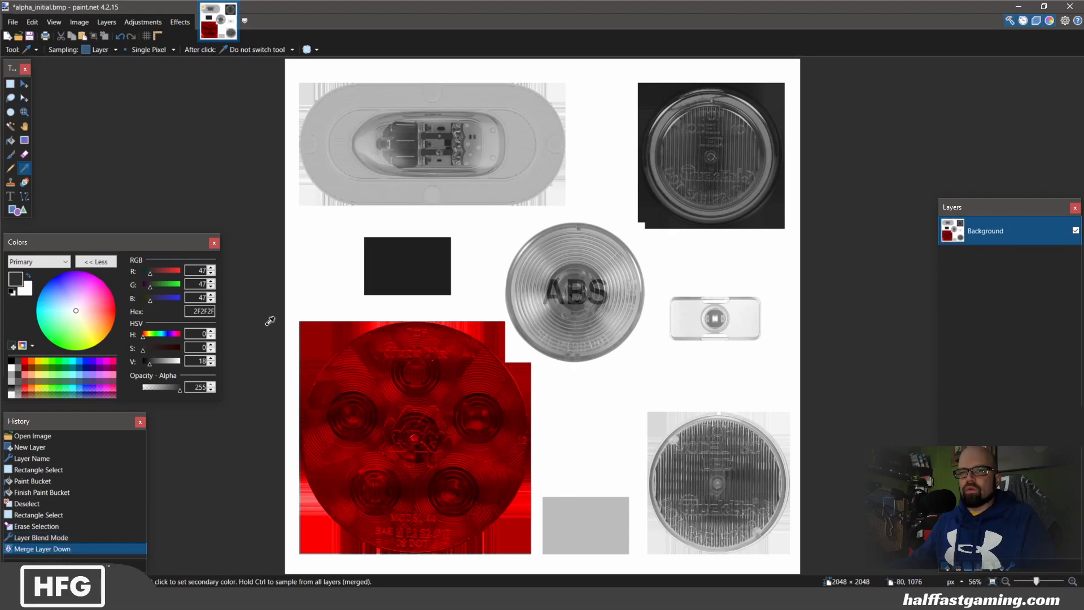
{"action": "left_click_drag", "start_coordinate": [441, 389], "coordinate": [415, 527]}
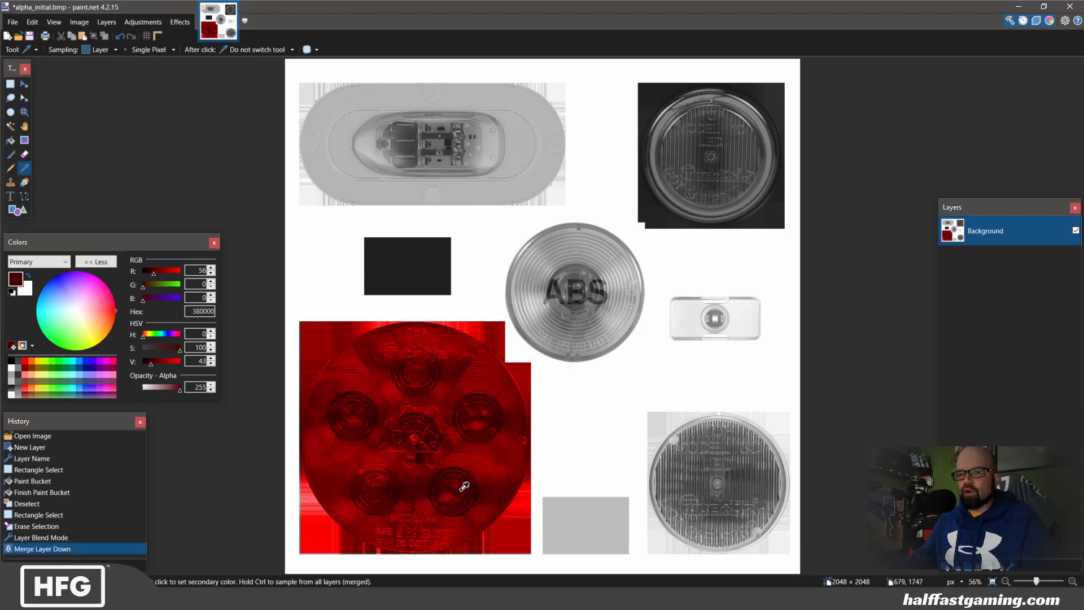
{"action": "left_click_drag", "start_coordinate": [469, 375], "coordinate": [435, 466]}
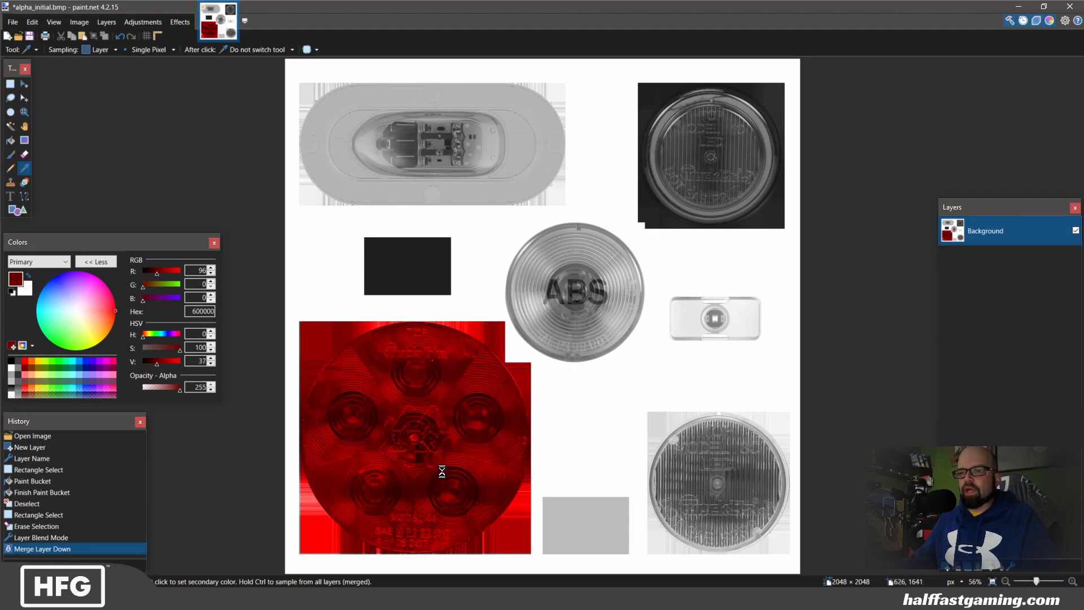
{"action": "key", "text": "ctrl+z"}
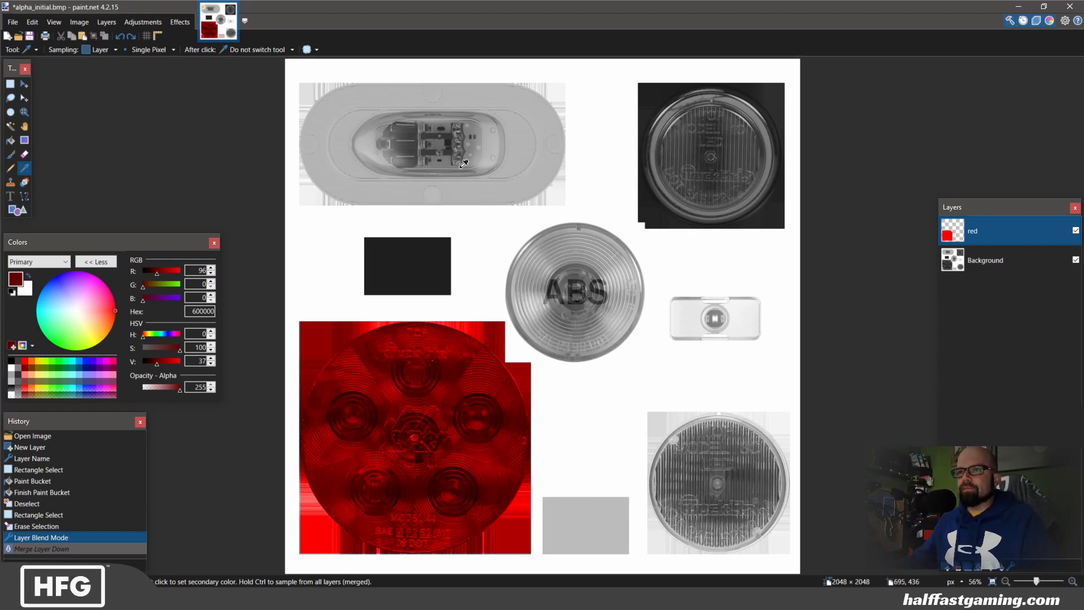
Make an elliptical selection over the oval marker light's lens and resize it to about 596 × 261 px to fit the lens.
{"action": "left_click", "coordinate": [11, 112]}
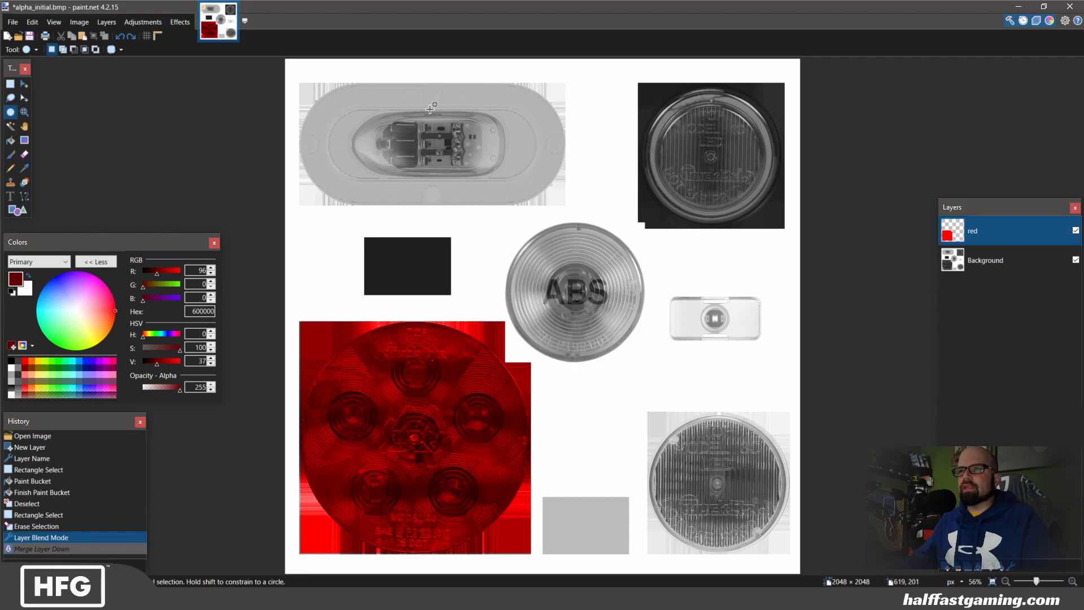
{"action": "left_click_drag", "start_coordinate": [376, 115], "coordinate": [501, 168]}
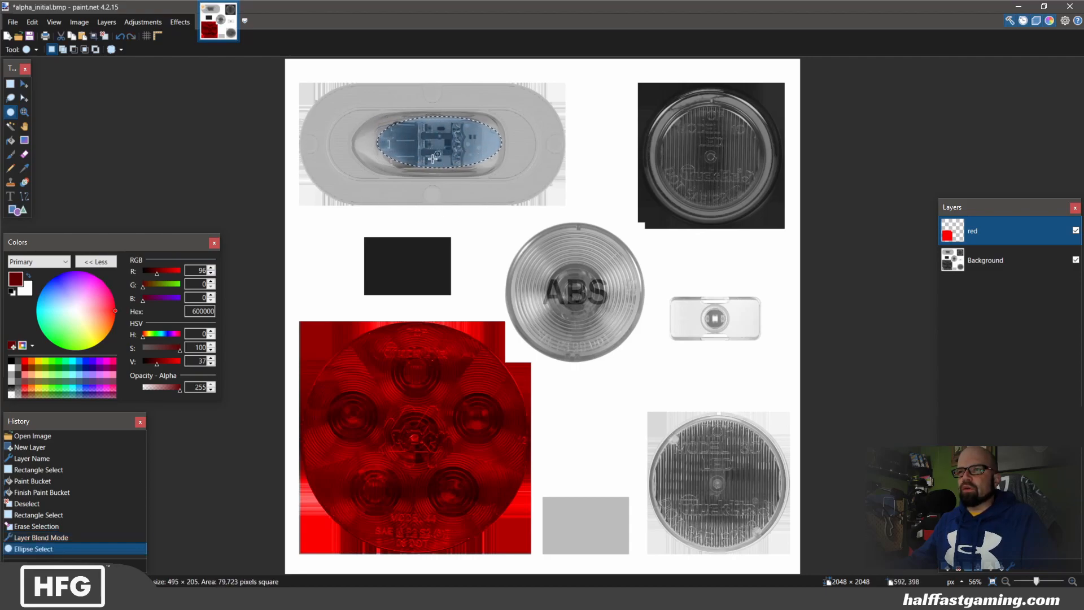
{"action": "left_click", "coordinate": [24, 98]}
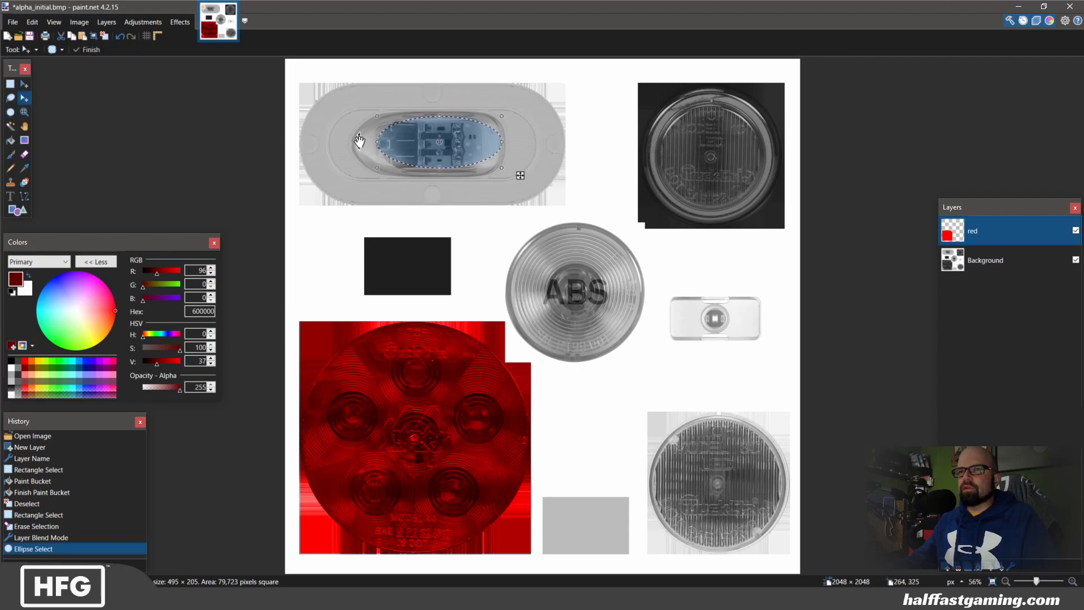
{"action": "left_click_drag", "start_coordinate": [379, 144], "coordinate": [356, 145]}
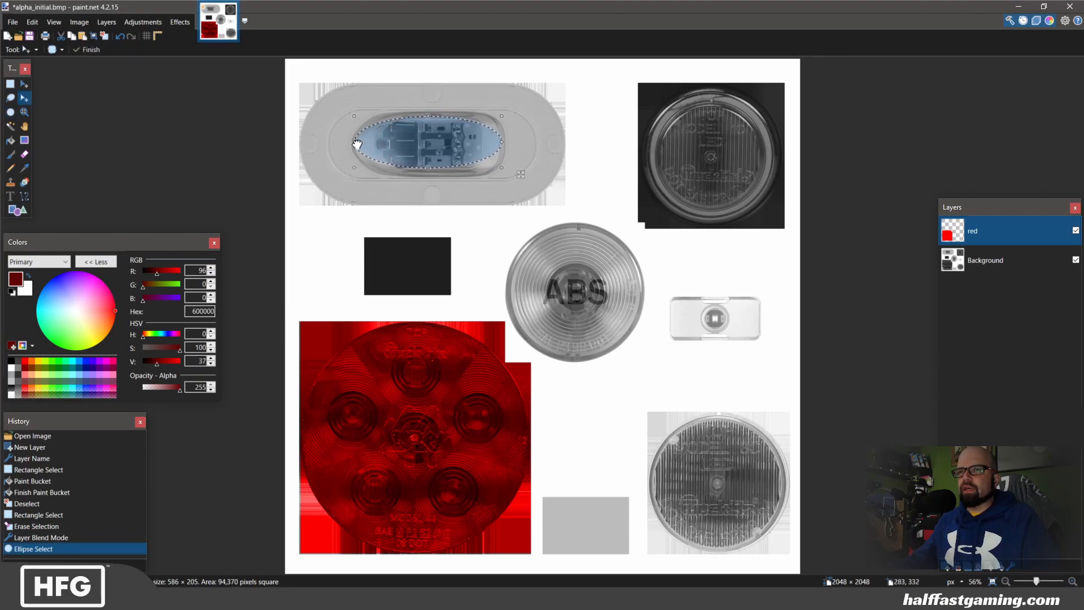
{"action": "left_click_drag", "start_coordinate": [428, 117], "coordinate": [431, 114]}
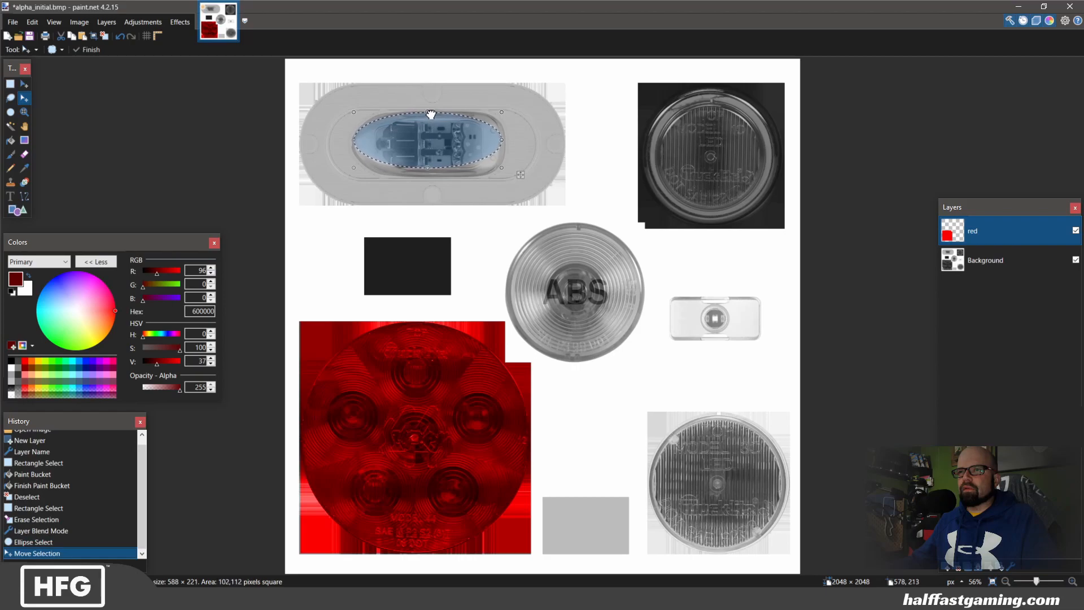
{"action": "left_click_drag", "start_coordinate": [431, 177], "coordinate": [432, 179]}
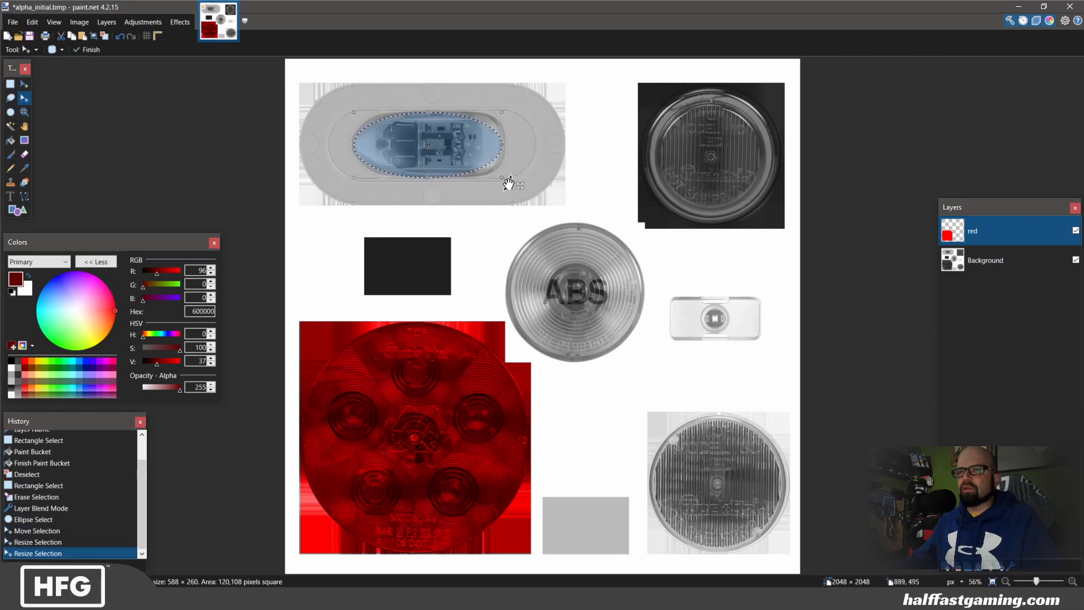
{"action": "left_click_drag", "start_coordinate": [499, 179], "coordinate": [499, 179]}
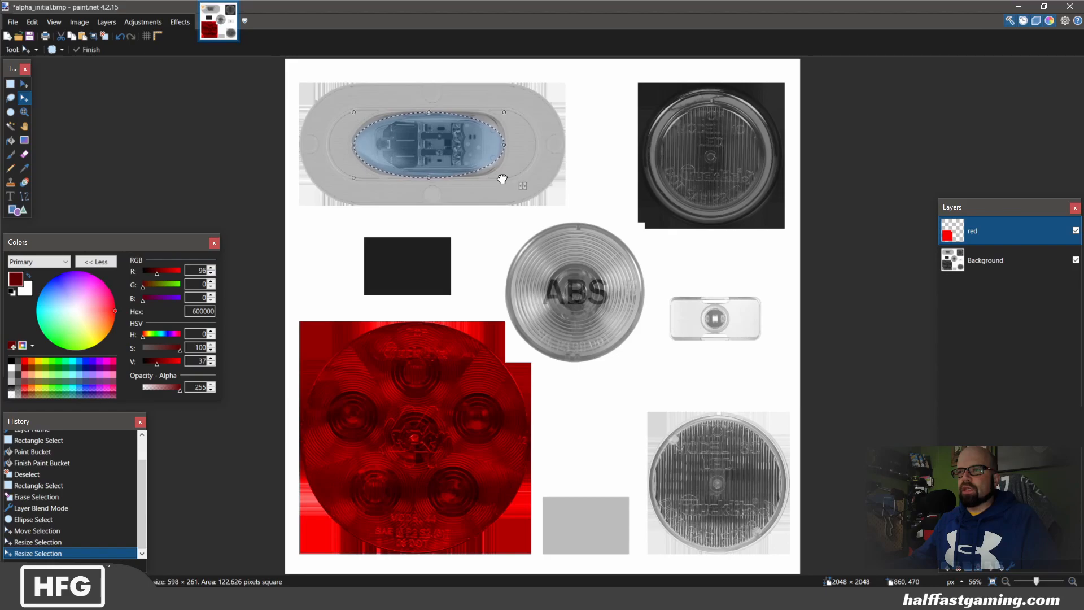
{"action": "left_click_drag", "start_coordinate": [502, 179], "coordinate": [501, 179]}
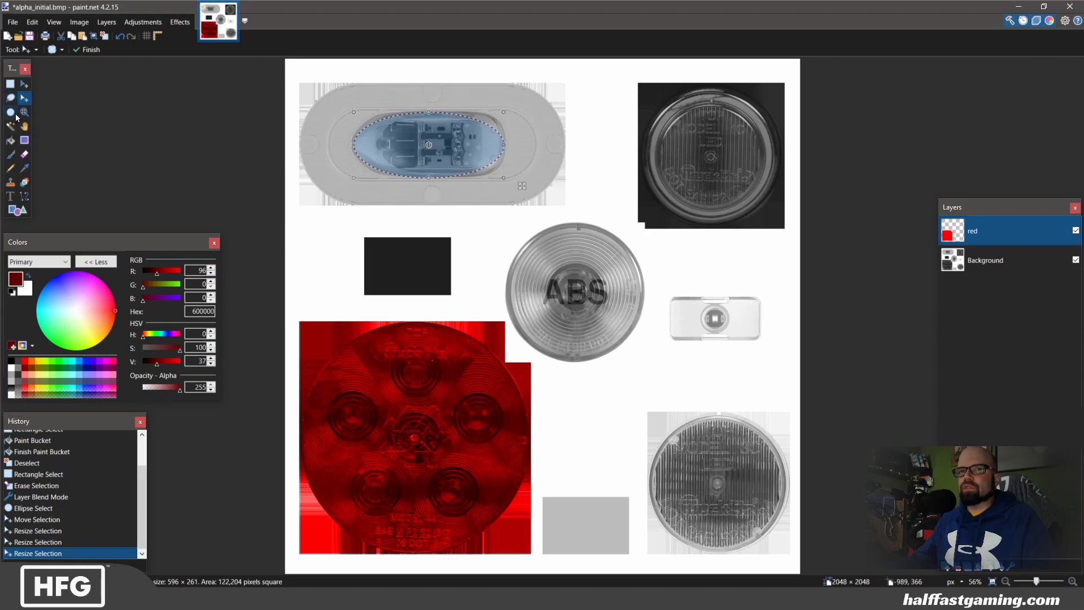
Fill the selected oval lens with pure red (FF0000) on the red layer using the Paint Bucket.
{"action": "left_click", "coordinate": [12, 140]}
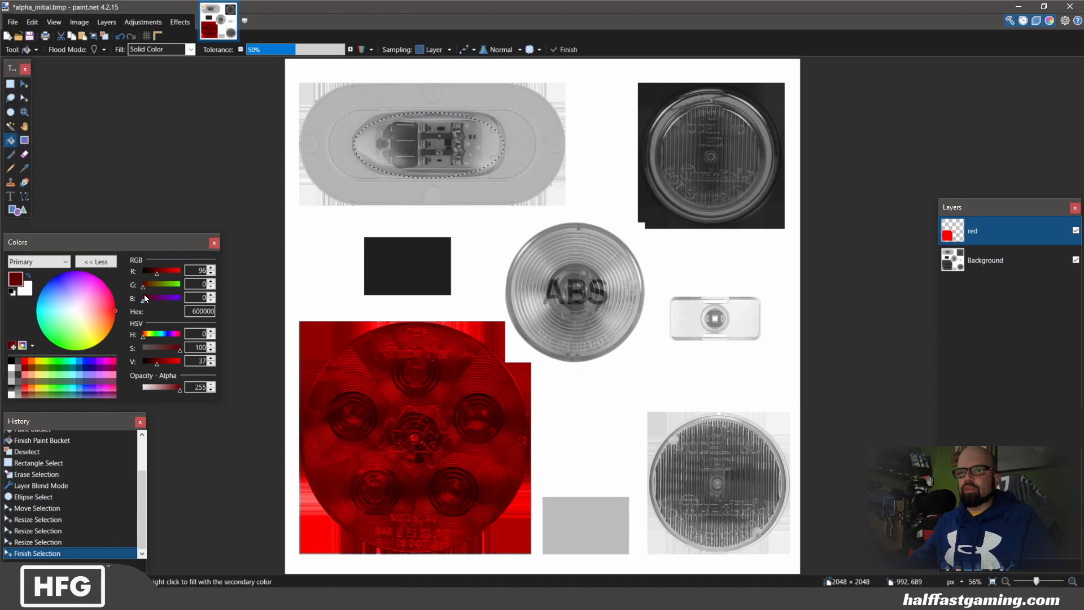
{"action": "left_click_drag", "start_coordinate": [157, 363], "coordinate": [205, 364]}
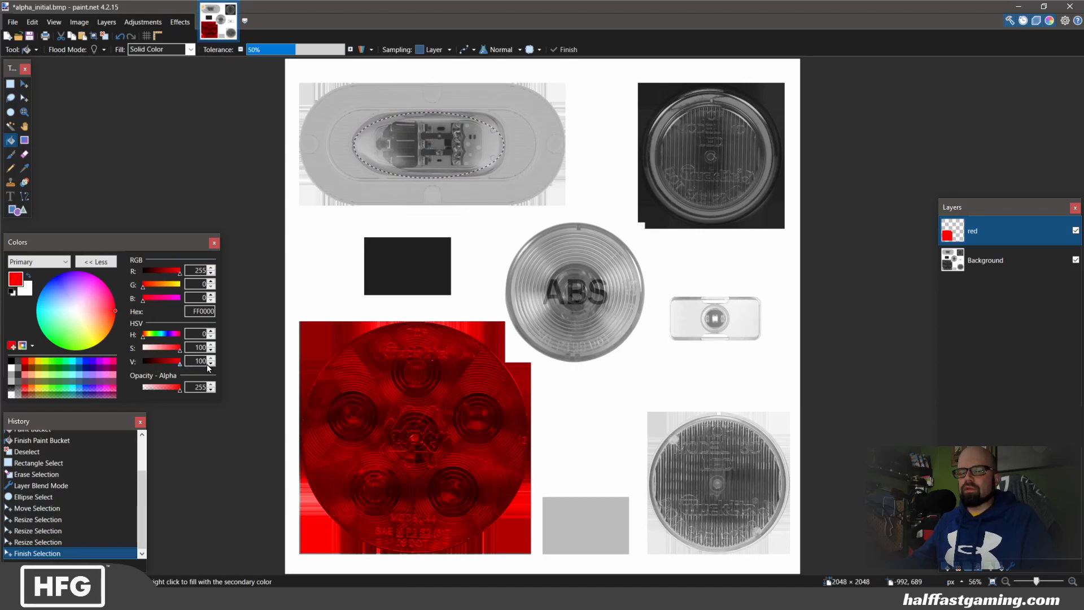
{"action": "left_click", "coordinate": [398, 149]}
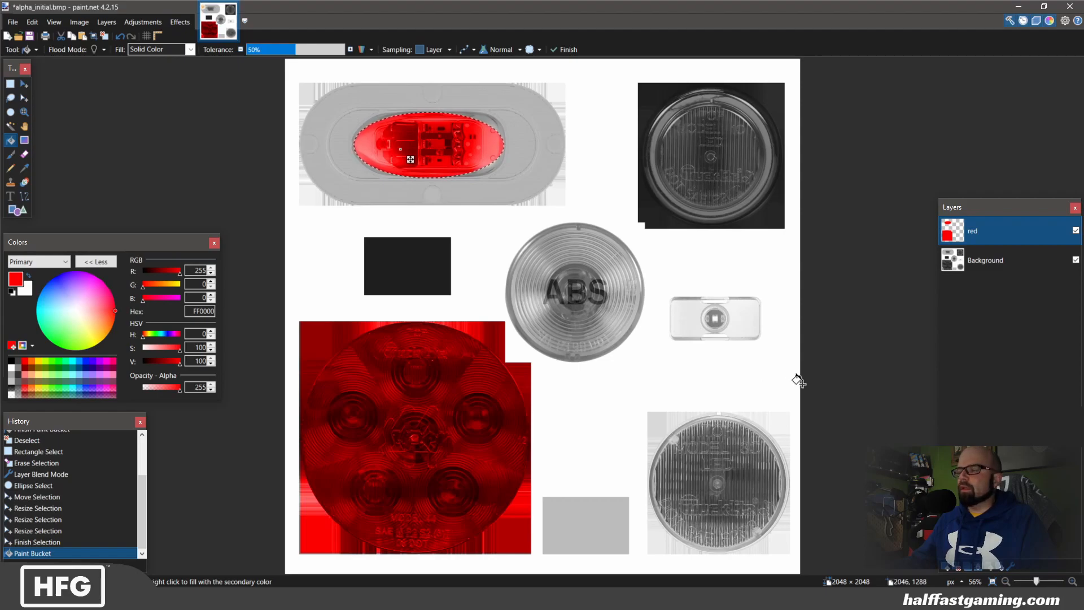
Add a new layer named green and hide the red layer.
{"action": "left_click", "coordinate": [950, 569]}
{"action": "double_click", "coordinate": [982, 236]}
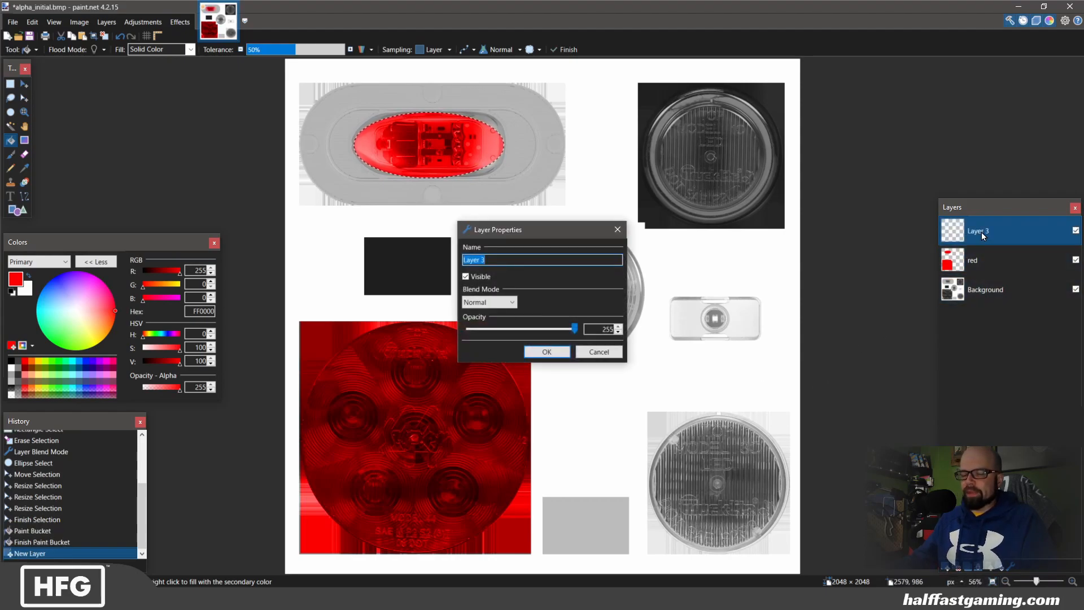
{"action": "type", "text": "green"}
{"action": "key", "text": "Return"}
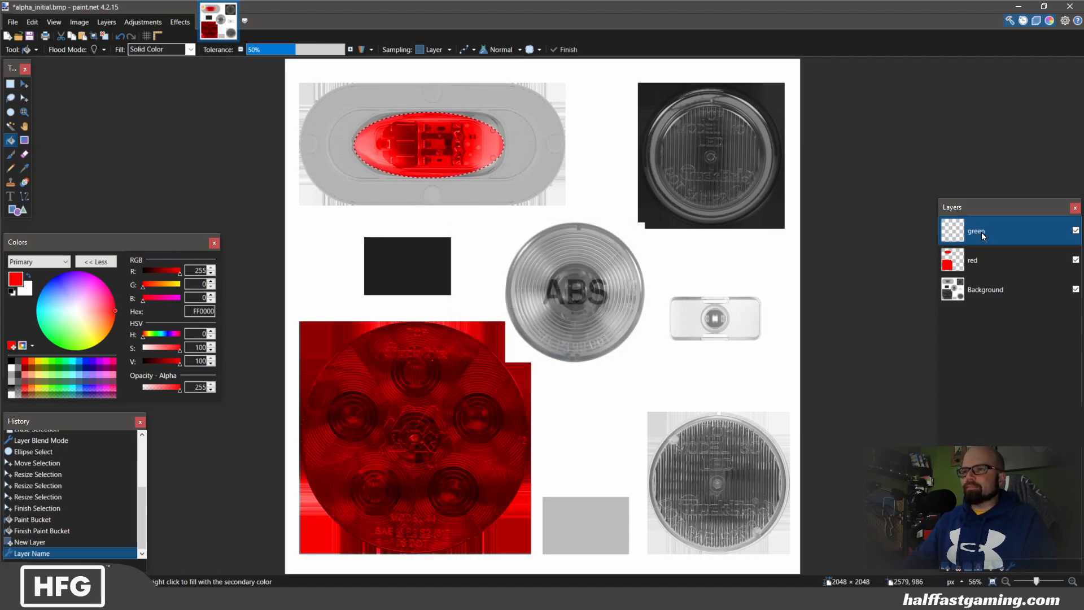
{"action": "left_click", "coordinate": [1075, 260]}
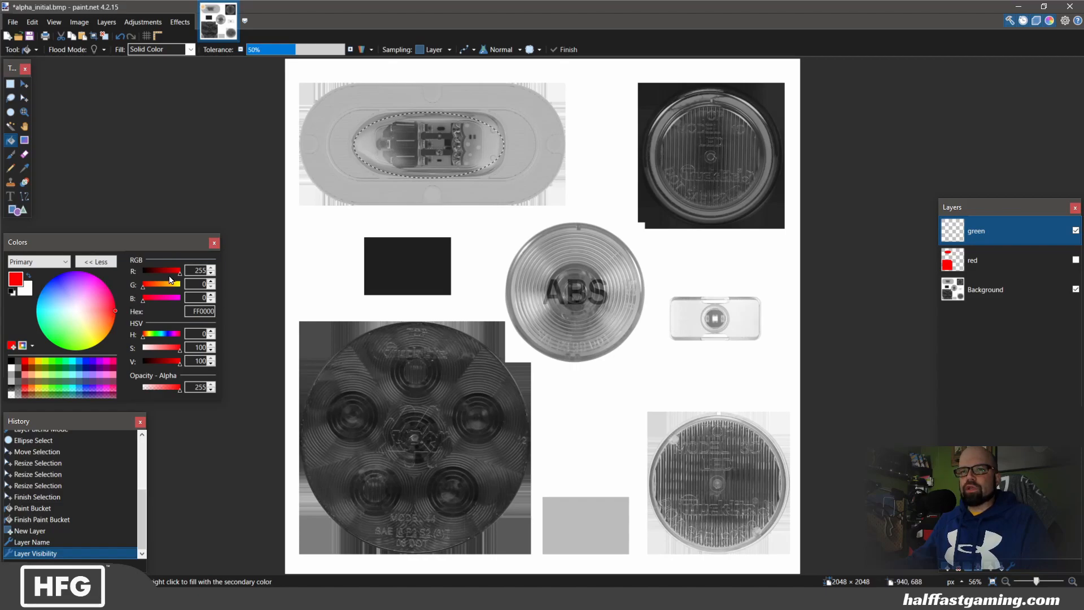
Fill a rectangle of about 921 × 925 px over the large round light with pure green (00FF00) on the green layer, and deselect.
{"action": "mouse_move", "coordinate": [180, 275]}
{"action": "left_mouse_down"}
{"action": "mouse_move", "coordinate": [140, 276]}
{"action": "mouse_move", "coordinate": [178, 284]}
{"action": "left_mouse_up"}
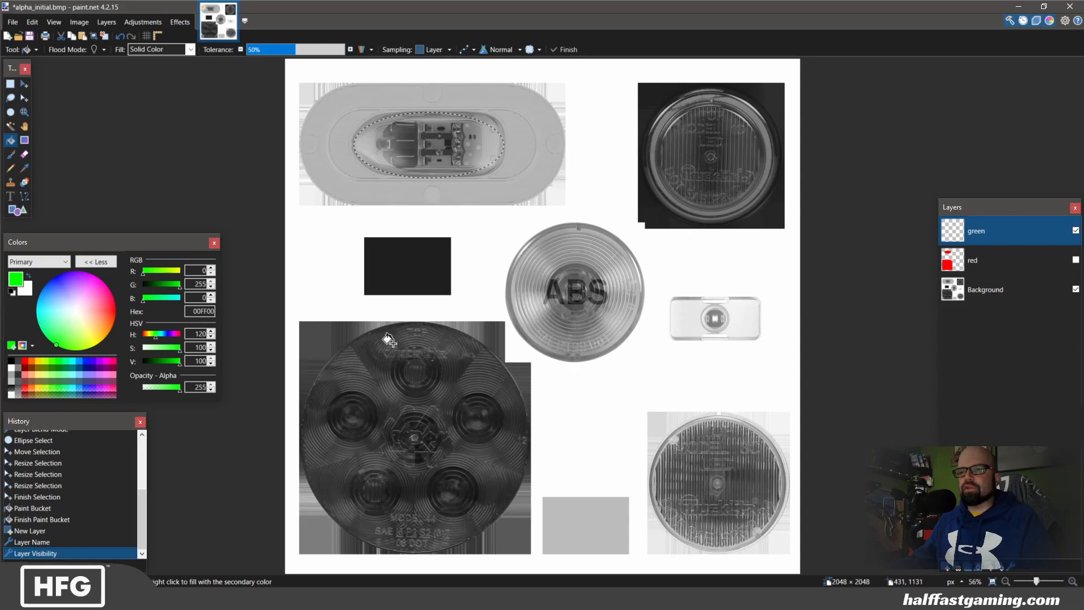
{"action": "left_click", "coordinate": [10, 86]}
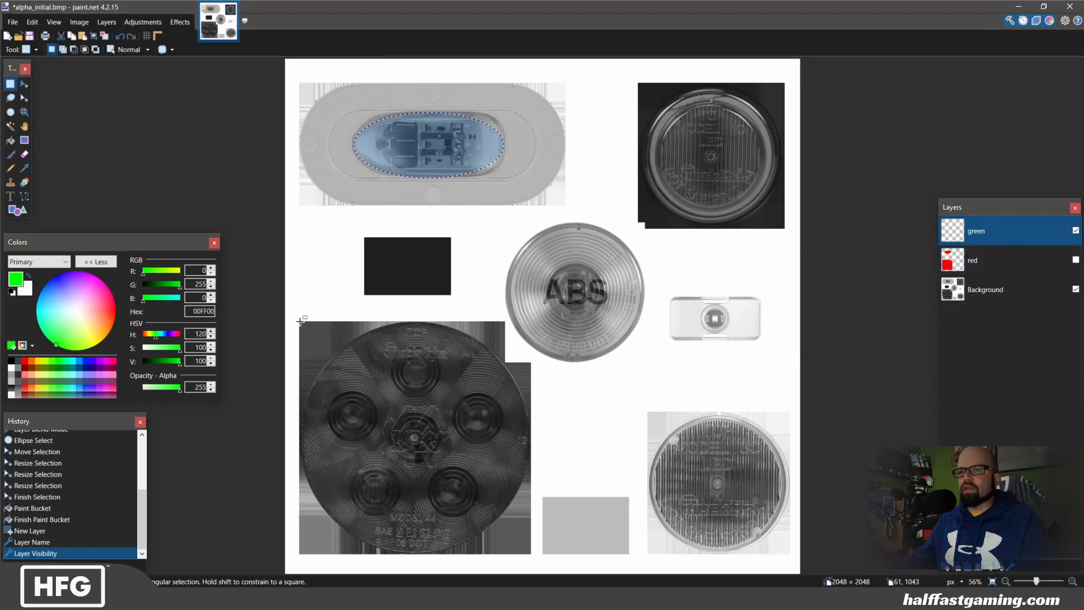
{"action": "left_click_drag", "start_coordinate": [300, 321], "coordinate": [531, 553]}
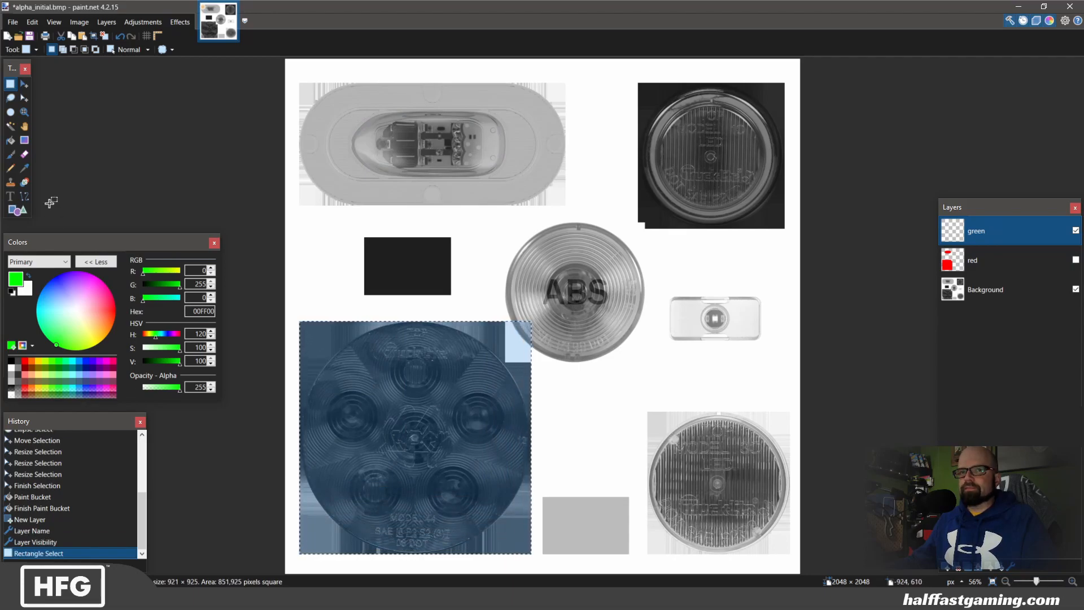
{"action": "left_click", "coordinate": [11, 140]}
{"action": "left_click", "coordinate": [373, 377]}
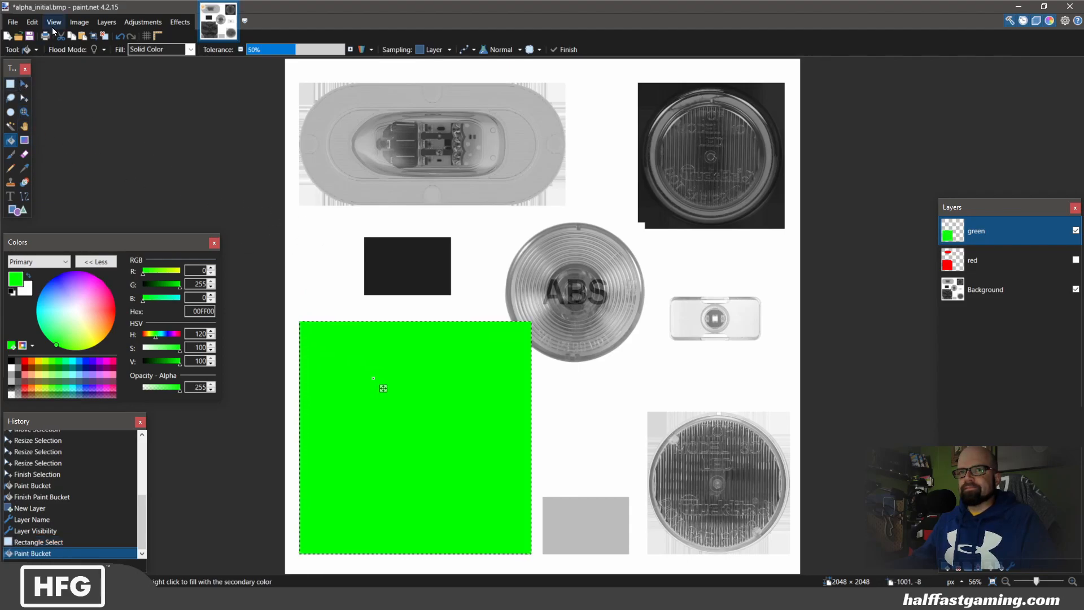
{"action": "left_click", "coordinate": [32, 22]}
{"action": "left_click", "coordinate": [54, 237]}
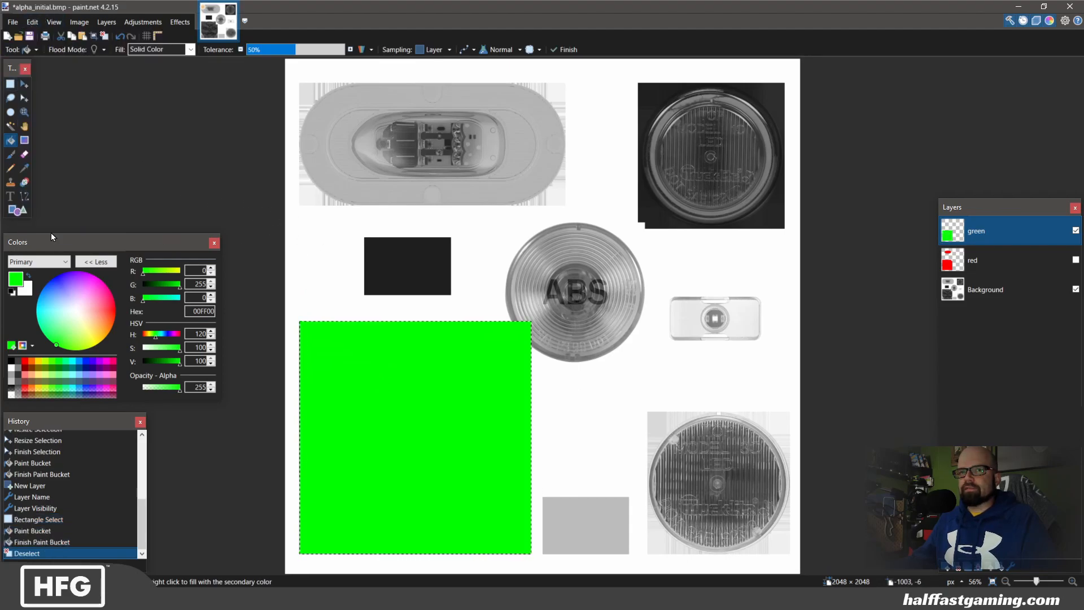
Erase the corner of the green fill that overlaps the round ABS light, using a selection of about 139 × 149 px.
{"action": "left_click", "coordinate": [11, 83]}
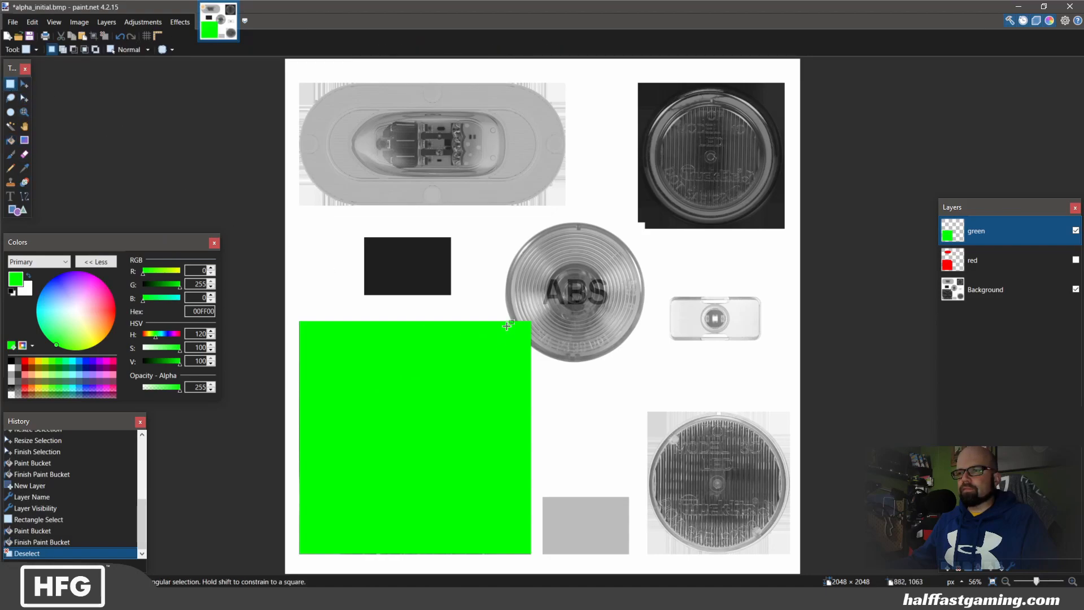
{"action": "left_click_drag", "start_coordinate": [504, 323], "coordinate": [539, 356]}
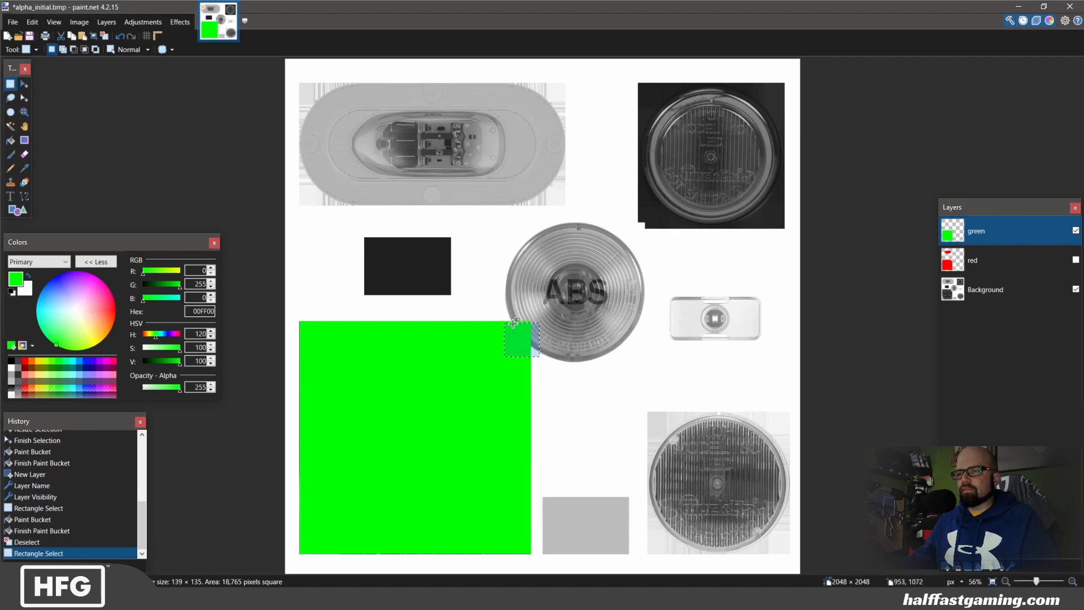
{"action": "left_click", "coordinate": [24, 98]}
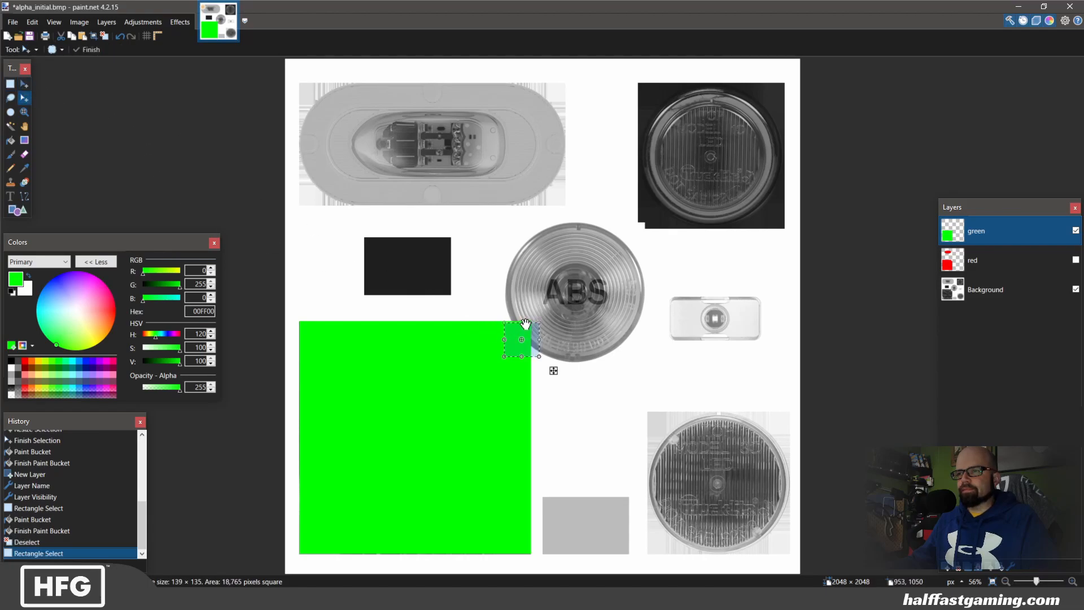
{"action": "left_click_drag", "start_coordinate": [525, 325], "coordinate": [524, 320]}
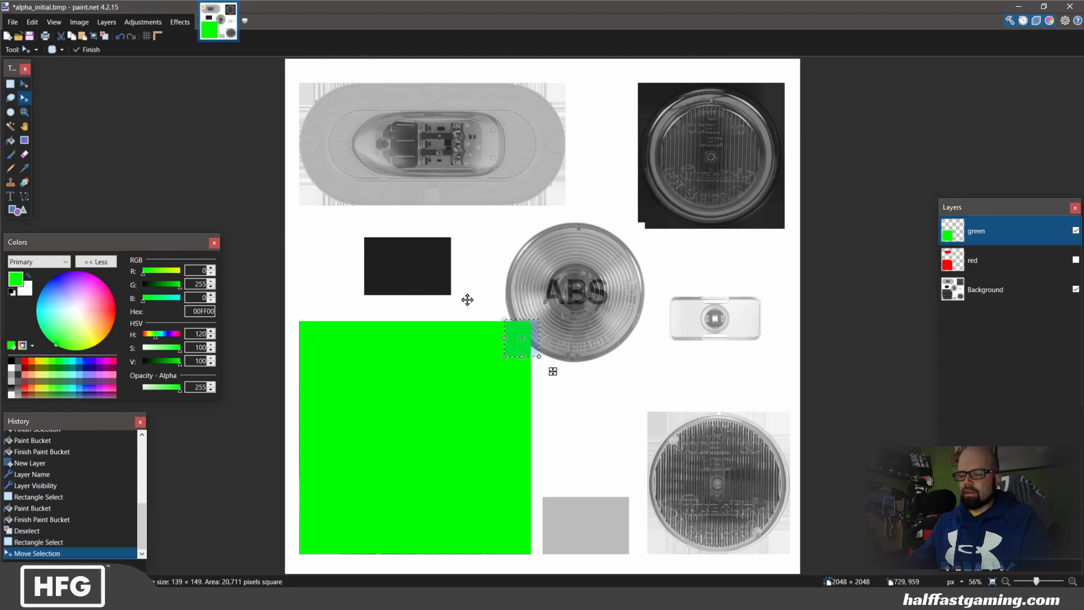
{"action": "key", "text": "Delete"}
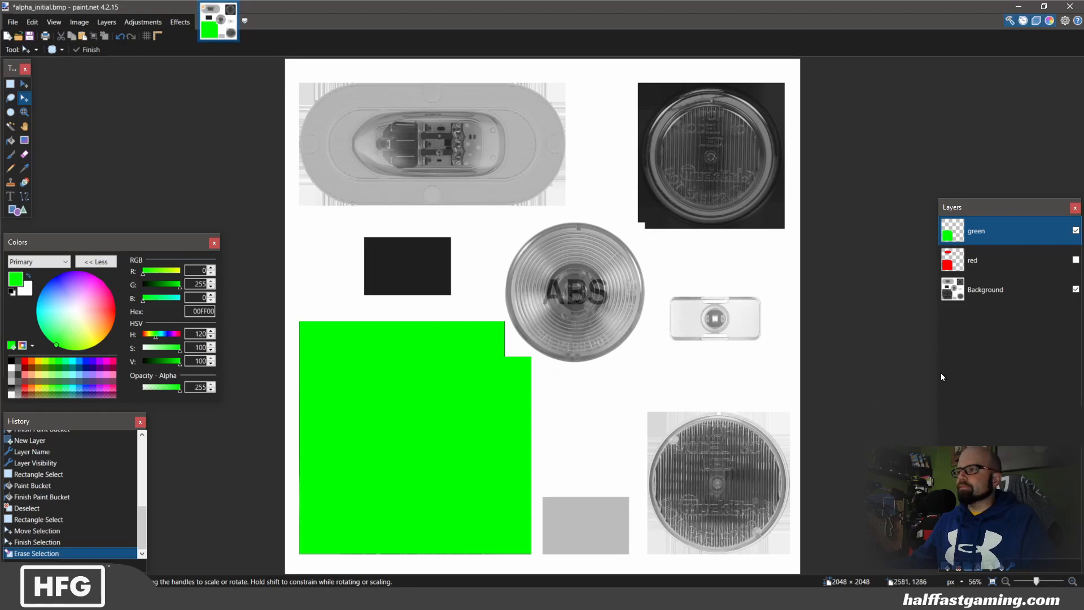
Keep the green layer on top of the stack and set its blend mode to Overlay.
{"action": "left_click", "coordinate": [999, 568]}
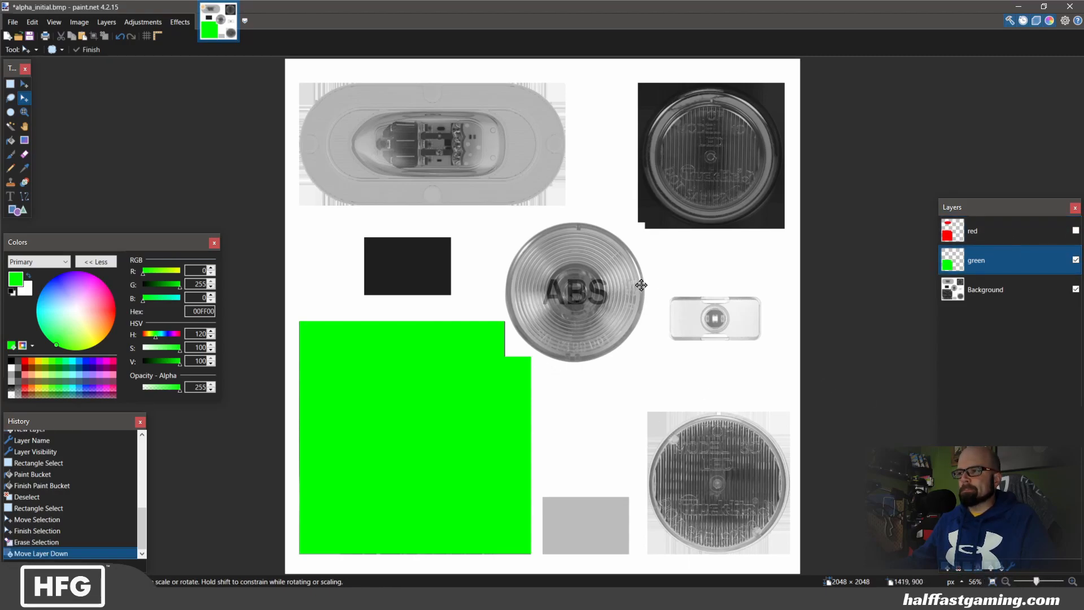
{"action": "left_click", "coordinate": [990, 569]}
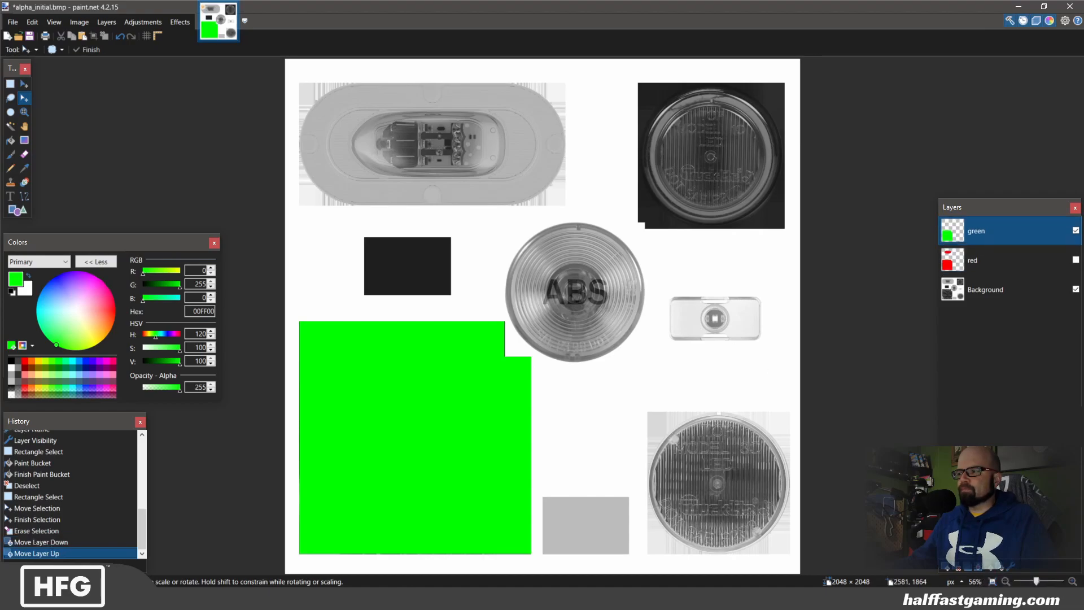
{"action": "left_click", "coordinate": [1011, 568]}
{"action": "left_click", "coordinate": [488, 302]}
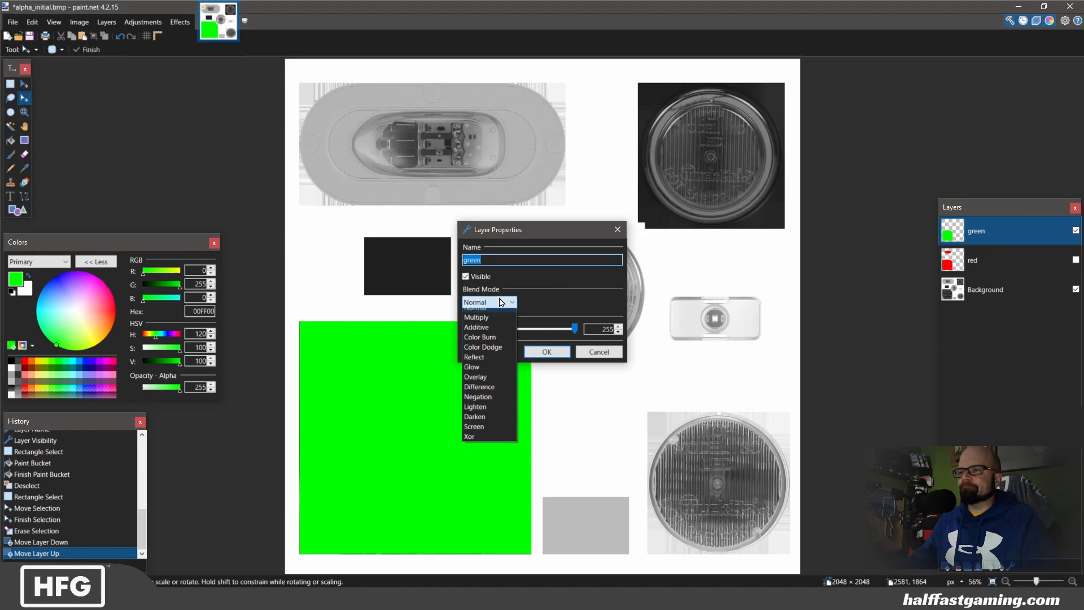
{"action": "left_click", "coordinate": [497, 384]}
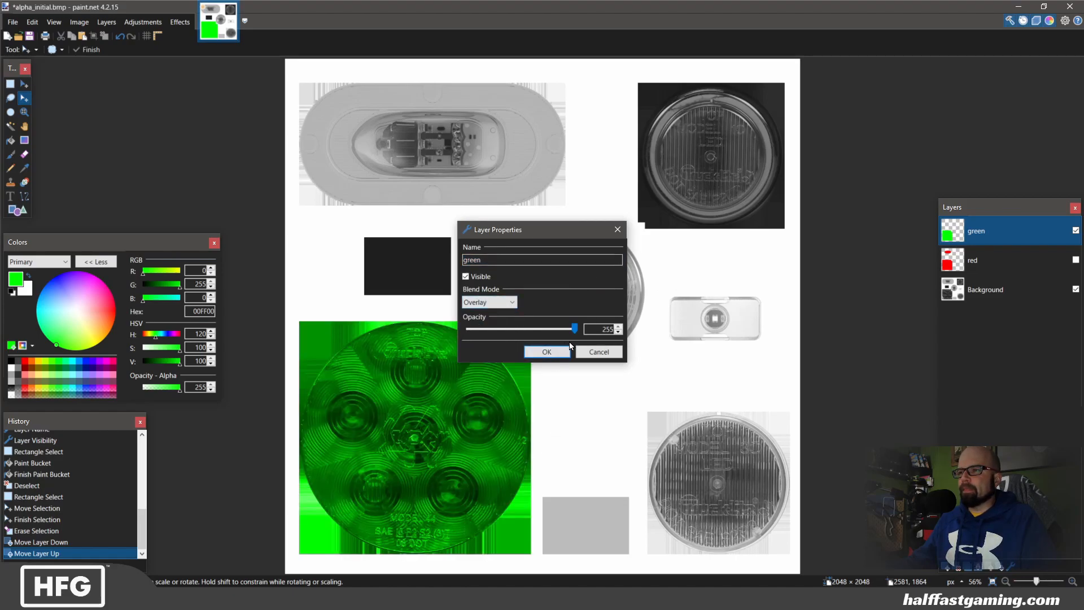
{"action": "left_click", "coordinate": [546, 352]}
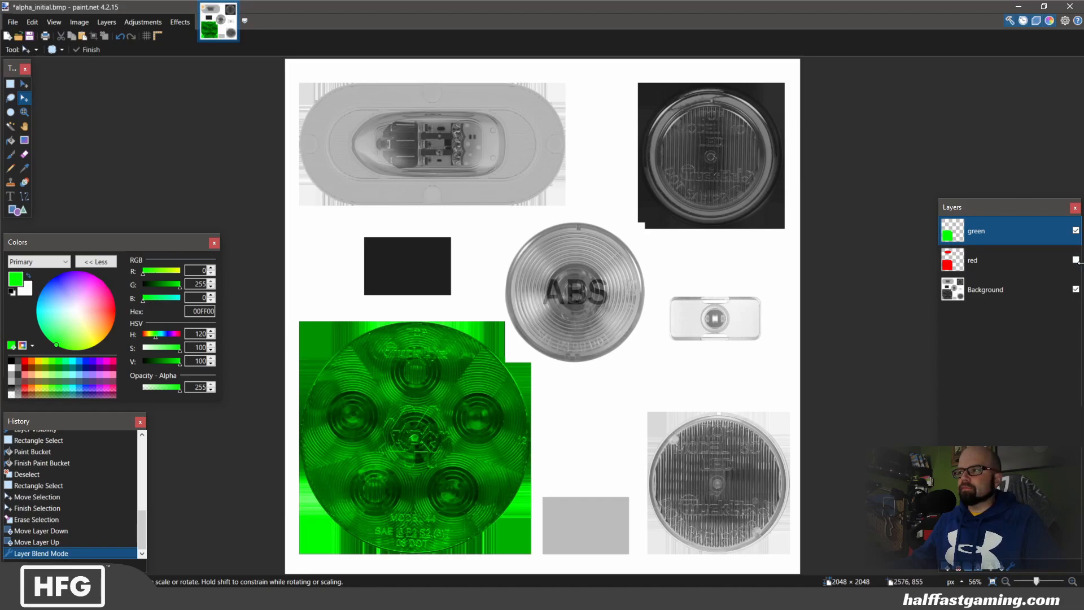
View the red layer with the green layer hidden, and show both layers together.
{"action": "left_click", "coordinate": [1075, 231]}
{"action": "left_click", "coordinate": [1075, 260]}
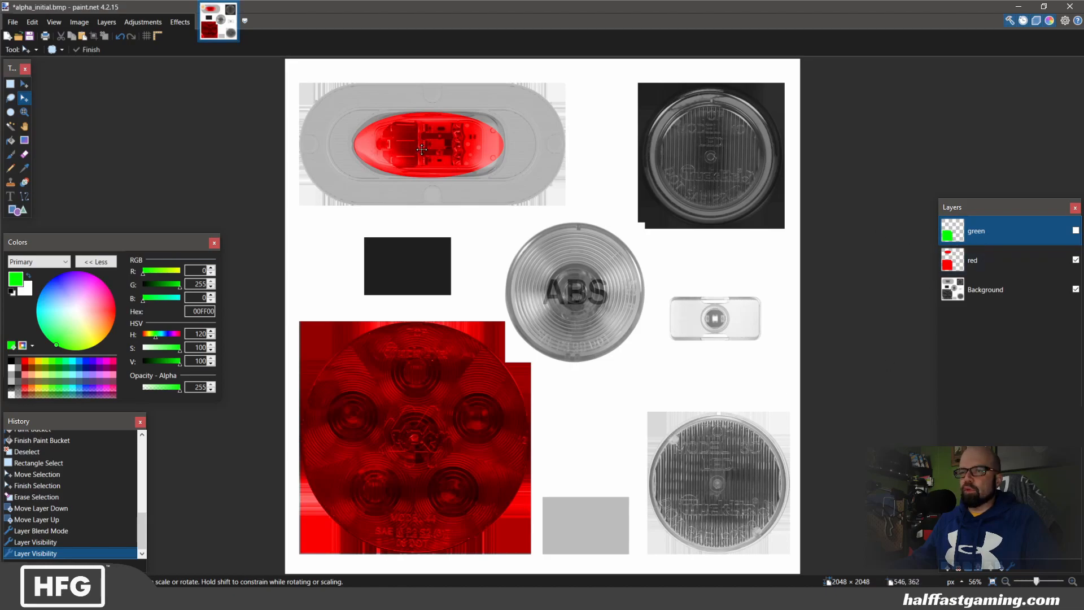
{"action": "left_click", "coordinate": [1076, 230]}
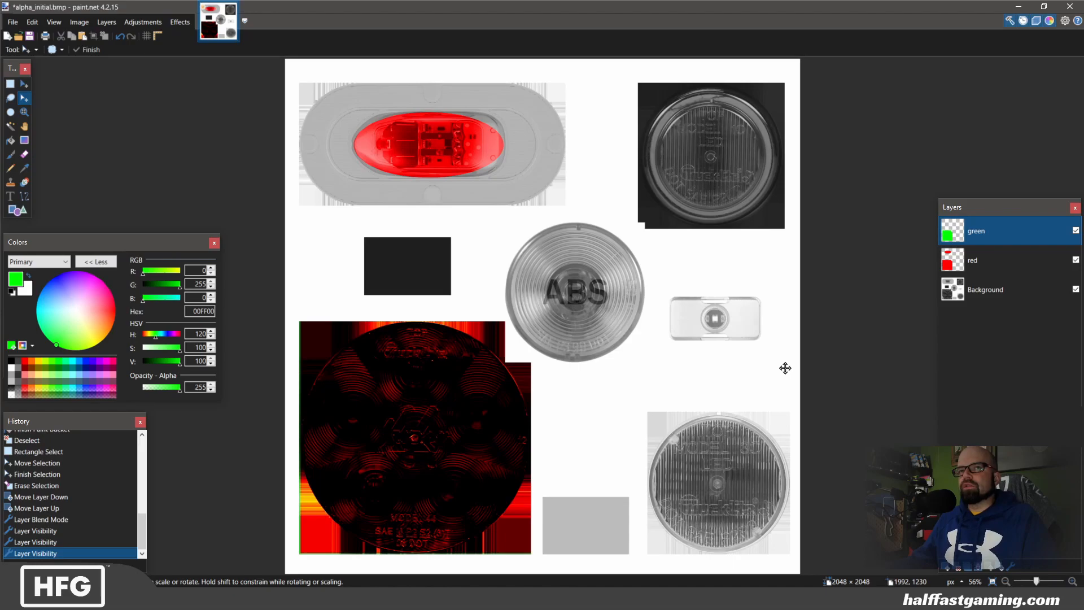
Save the layered image in the ALFAB_end_dump folder as color_initial.pdn in paint.net format.
{"action": "left_click", "coordinate": [13, 24]}
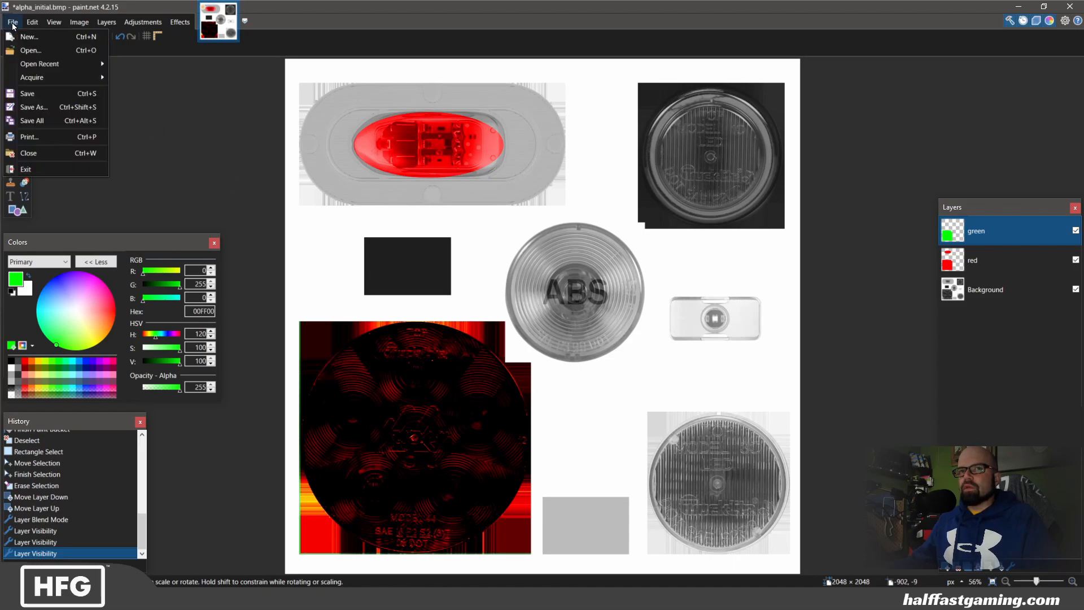
{"action": "left_click", "coordinate": [34, 107]}
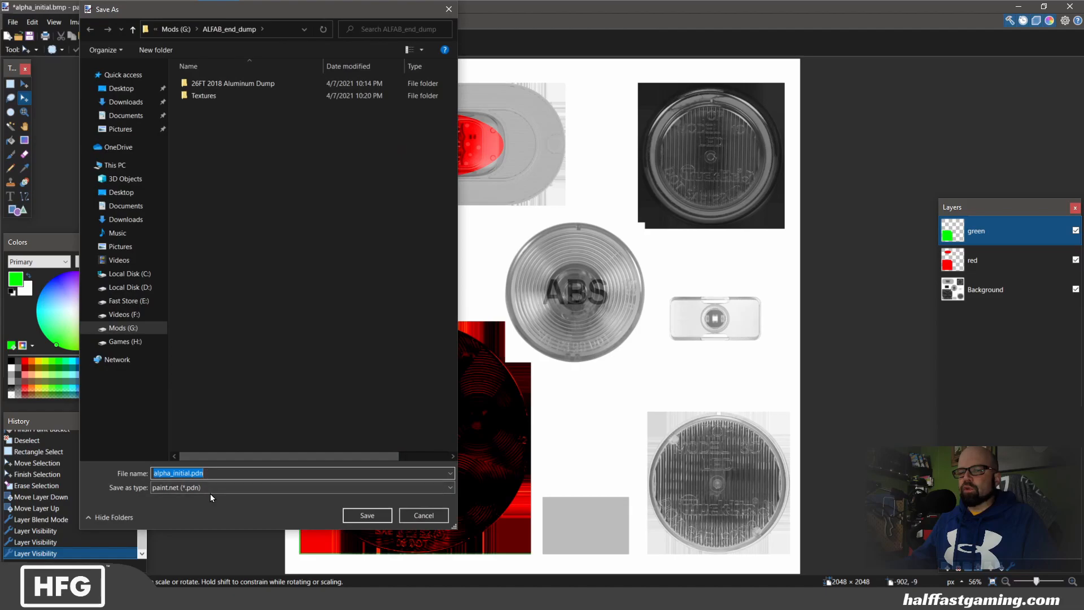
{"action": "left_click", "coordinate": [179, 473]}
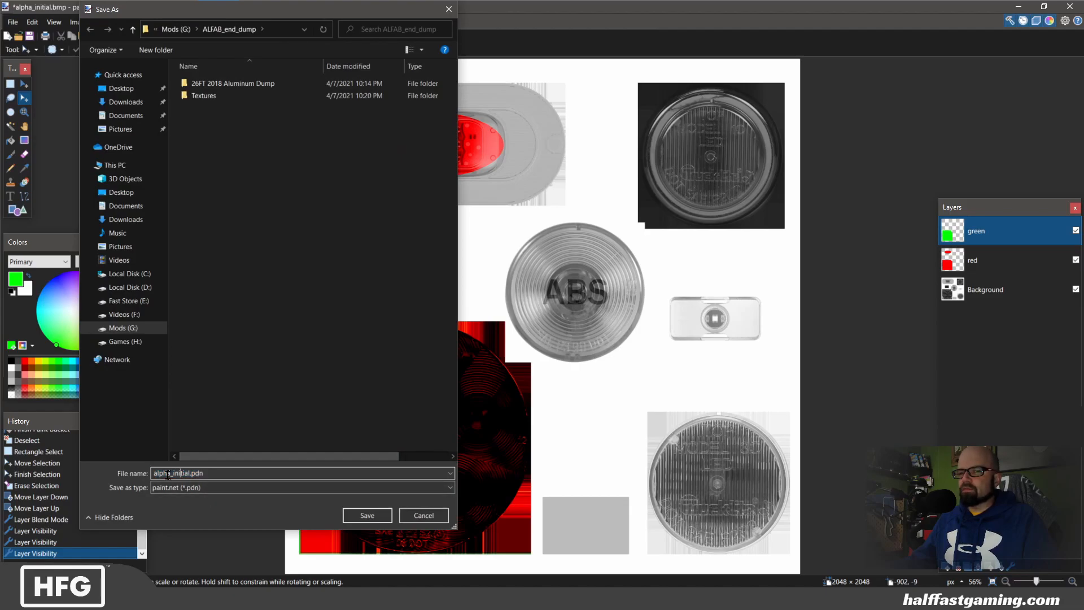
{"action": "type", "text": "color"}
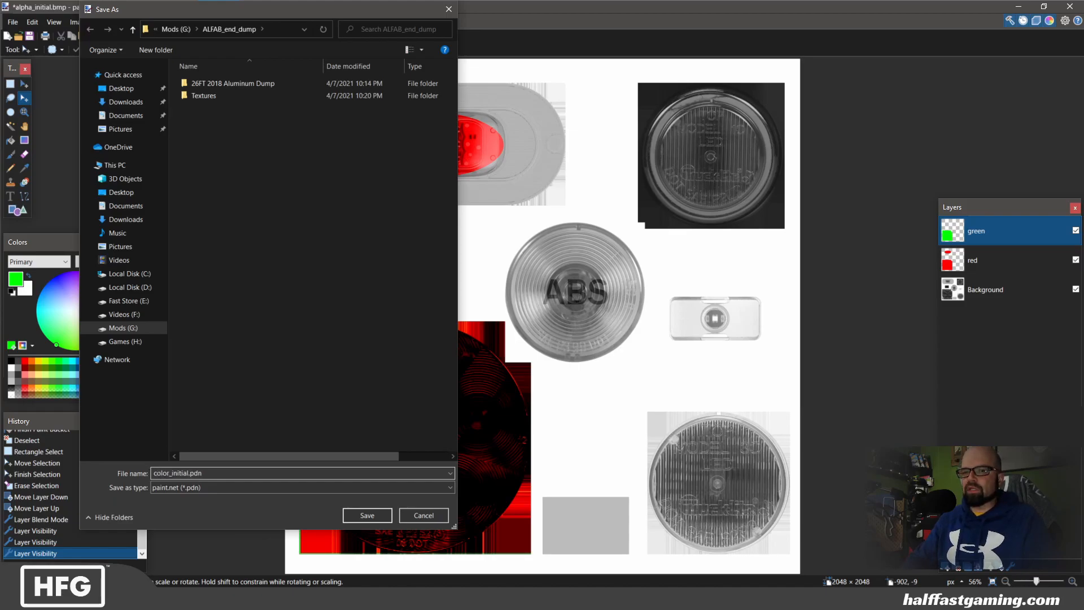
{"action": "key", "text": "Return"}
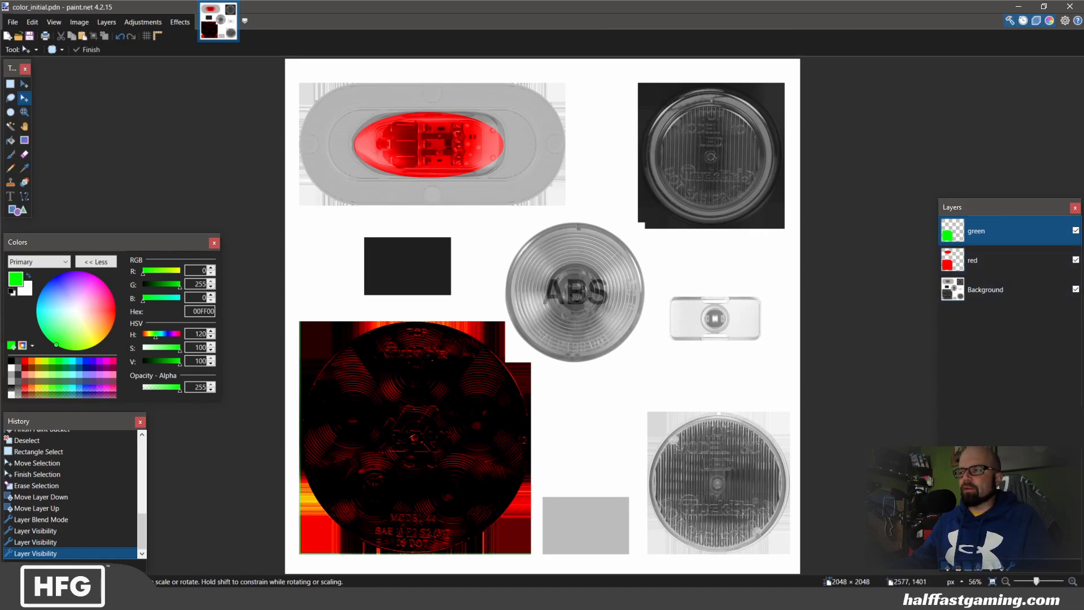
Merge the red layer down into the Background first, and merge the green layer down onto the result.
{"action": "left_click", "coordinate": [979, 568]}
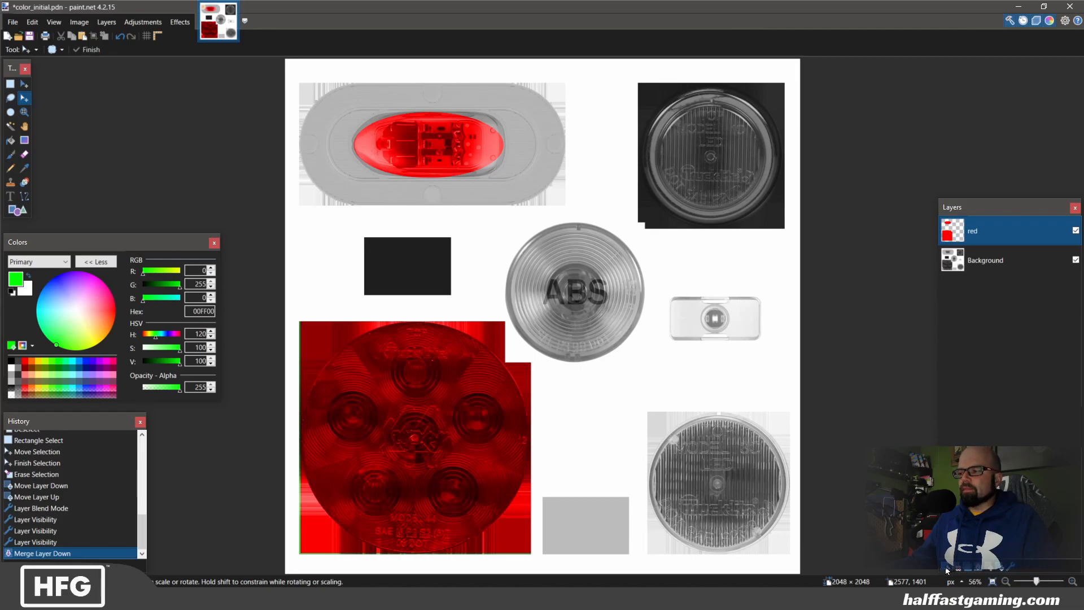
{"action": "key", "text": "ctrl+z"}
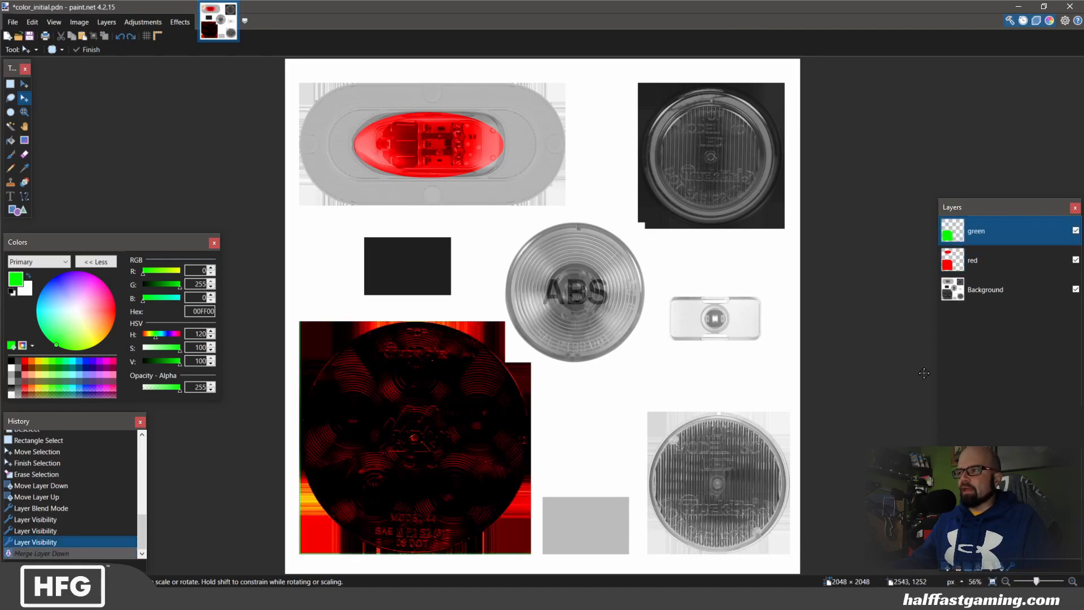
{"action": "left_click", "coordinate": [960, 266]}
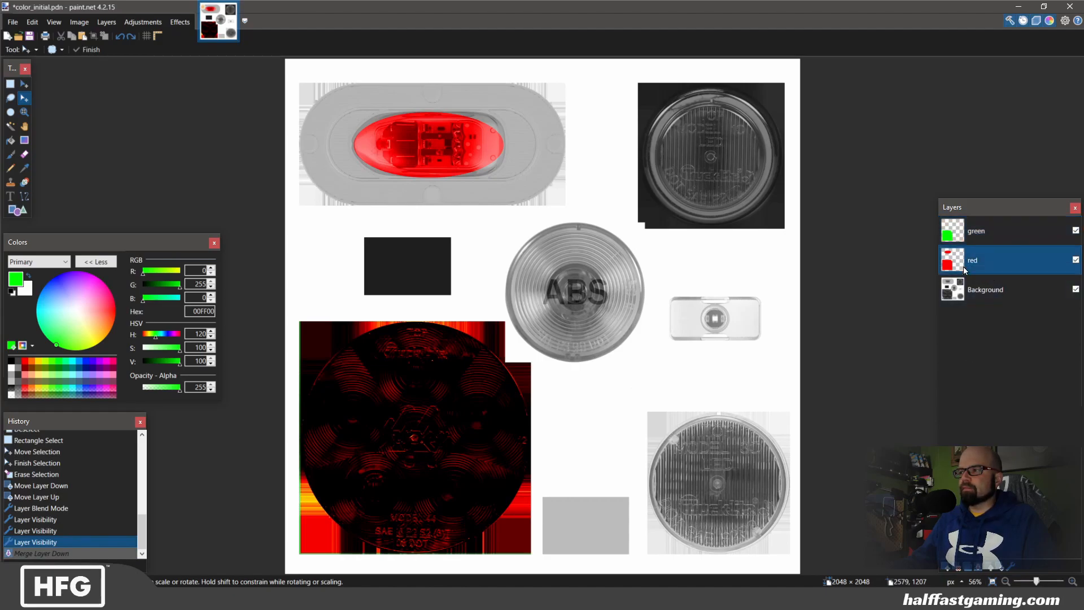
{"action": "left_click", "coordinate": [977, 566]}
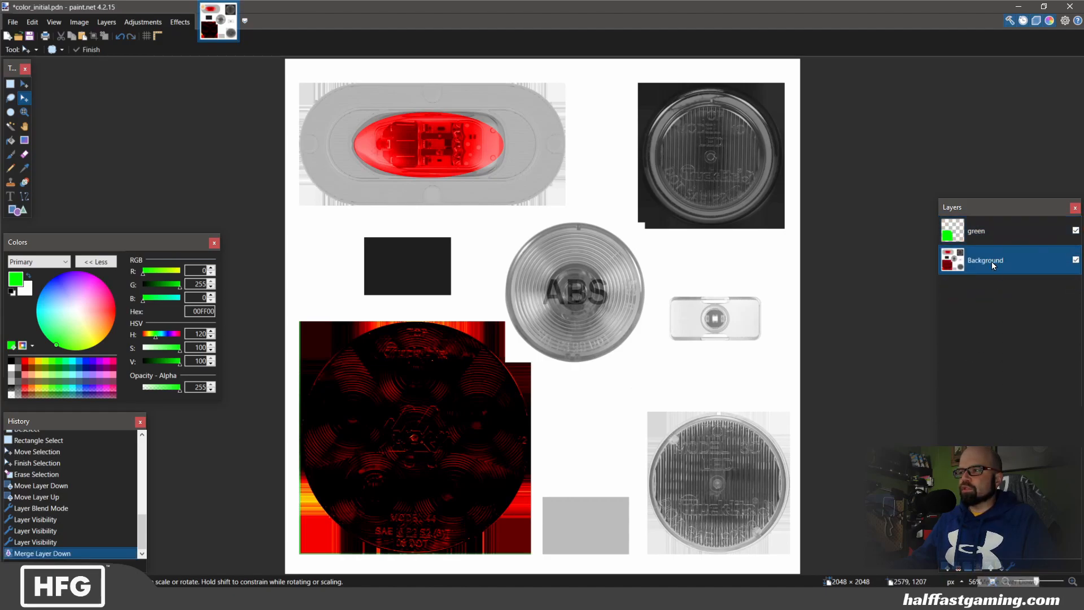
{"action": "left_click", "coordinate": [978, 229]}
{"action": "left_click", "coordinate": [980, 567]}
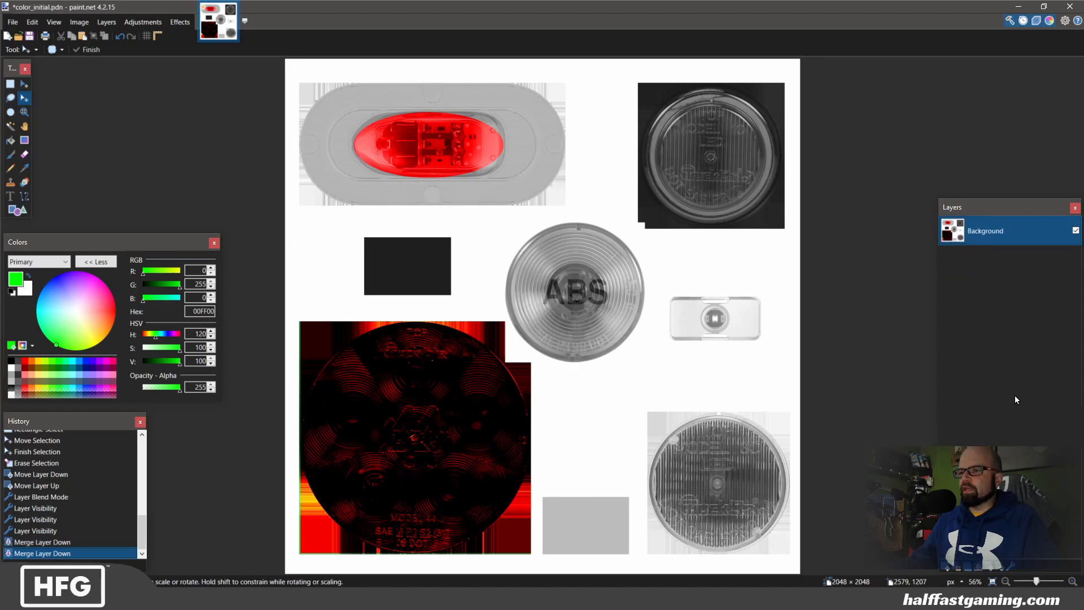
Save the flattened image as a copy named color_initial.bmp in BMP format, with the bit depth on Auto-detect.
{"action": "left_click", "coordinate": [32, 22]}
{"action": "left_click", "coordinate": [31, 23]}
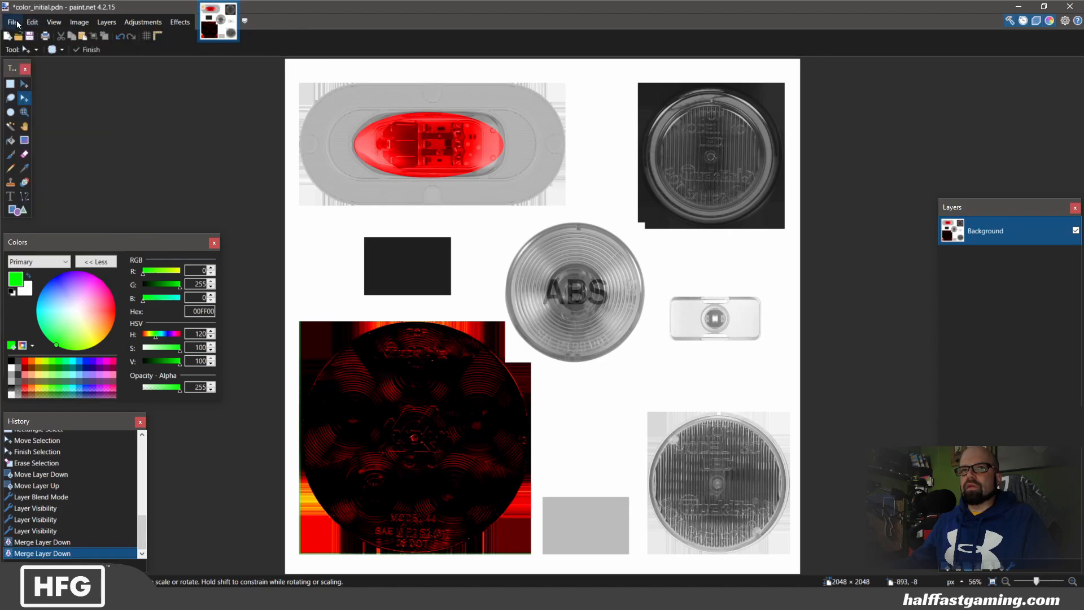
{"action": "left_click", "coordinate": [18, 24]}
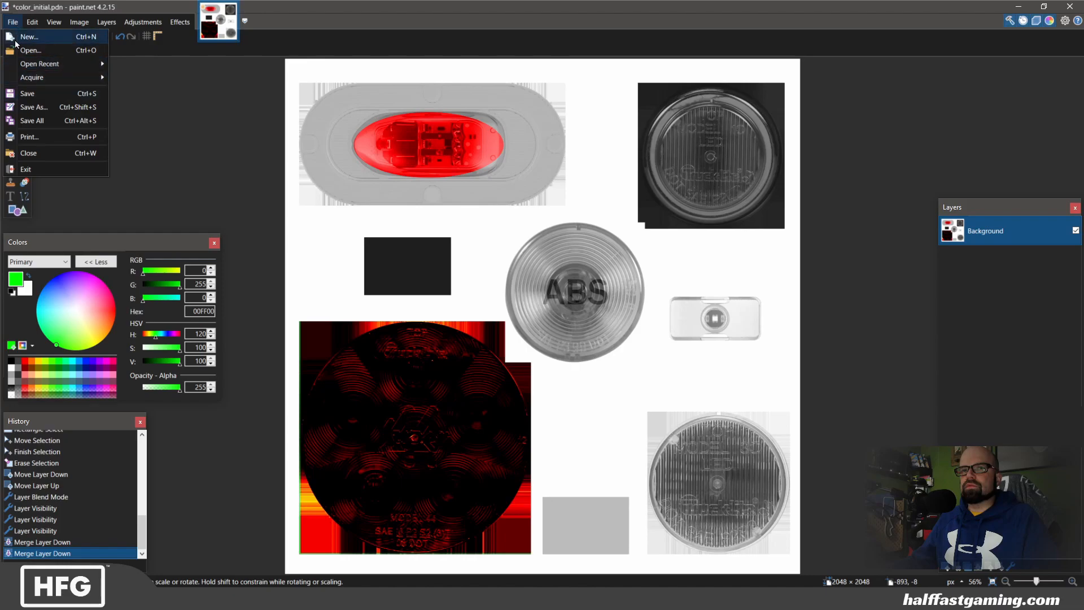
{"action": "left_click", "coordinate": [12, 21]}
{"action": "left_click", "coordinate": [12, 22]}
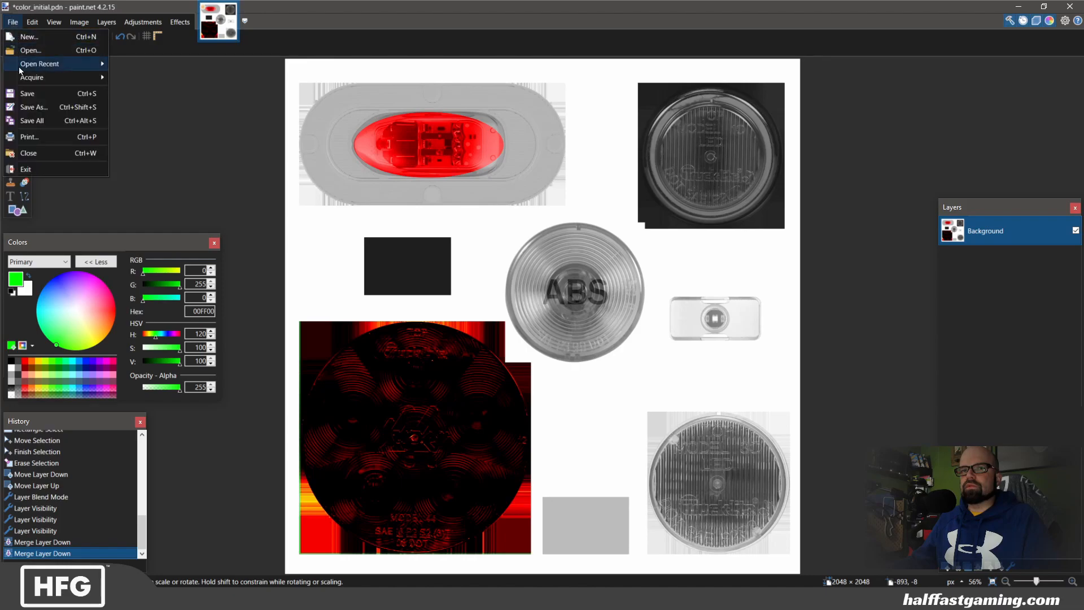
{"action": "left_click", "coordinate": [34, 106]}
{"action": "left_click", "coordinate": [198, 489]}
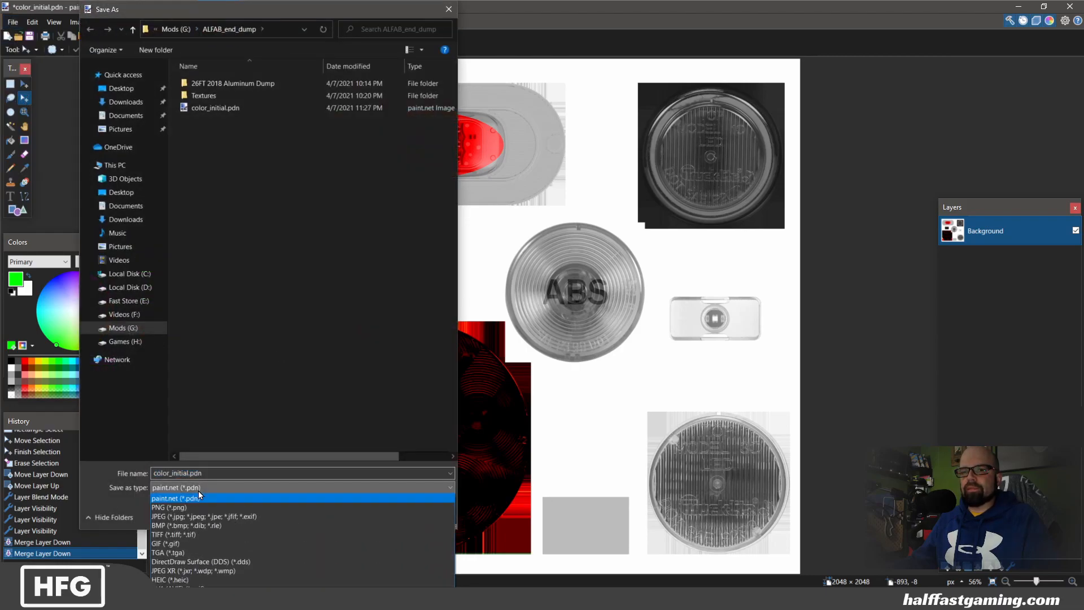
{"action": "left_click", "coordinate": [181, 525]}
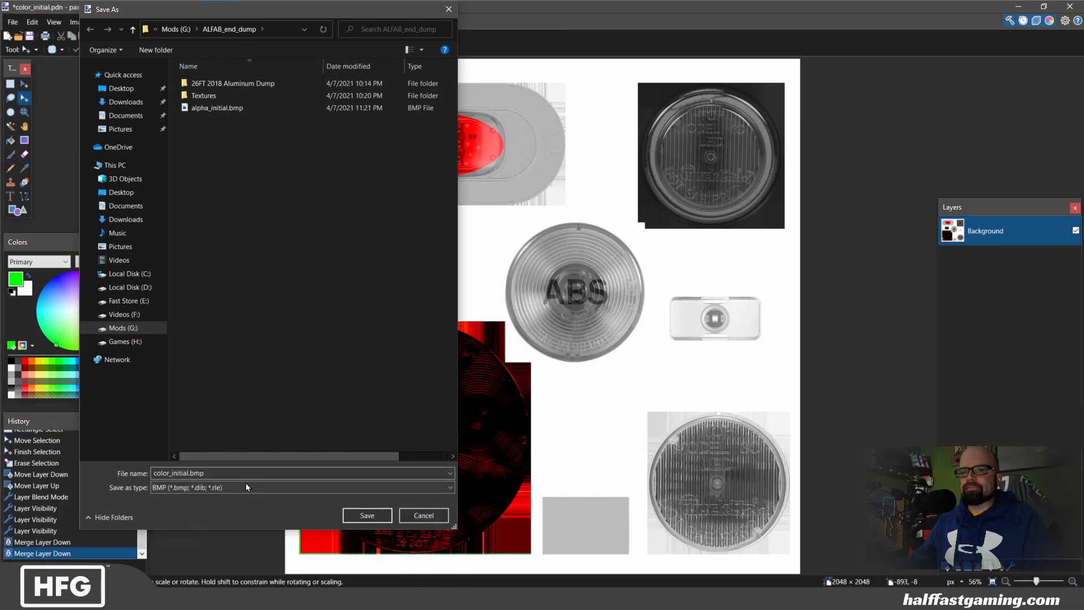
{"action": "left_click", "coordinate": [361, 516]}
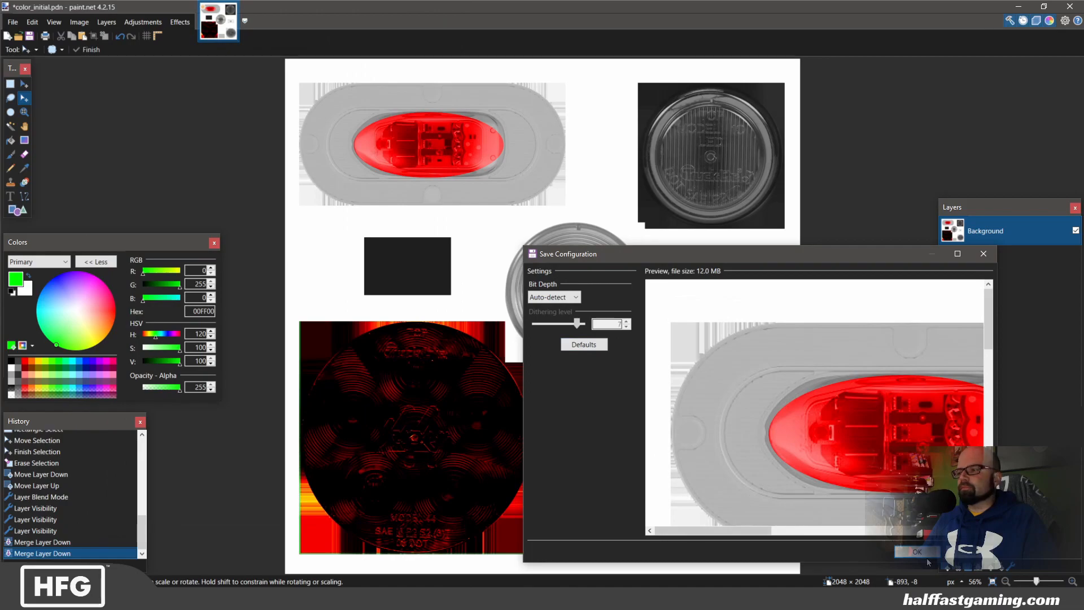
{"action": "left_click", "coordinate": [921, 552]}
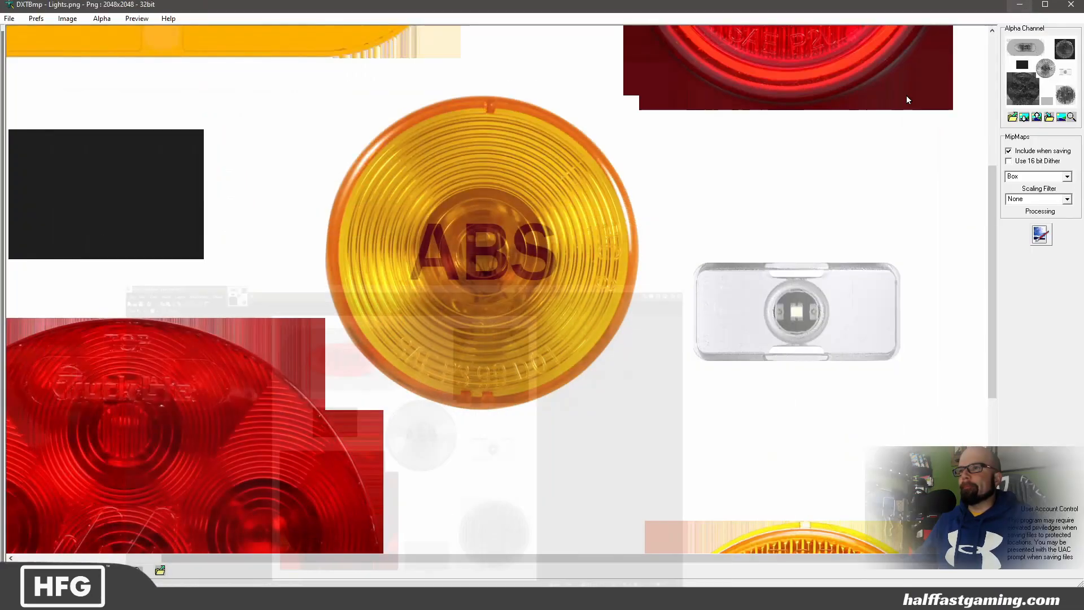
Switch to DXTBmp and open color_initial.bmp from the ALFAB_end_dump folder.
{"action": "left_click", "coordinate": [9, 18]}
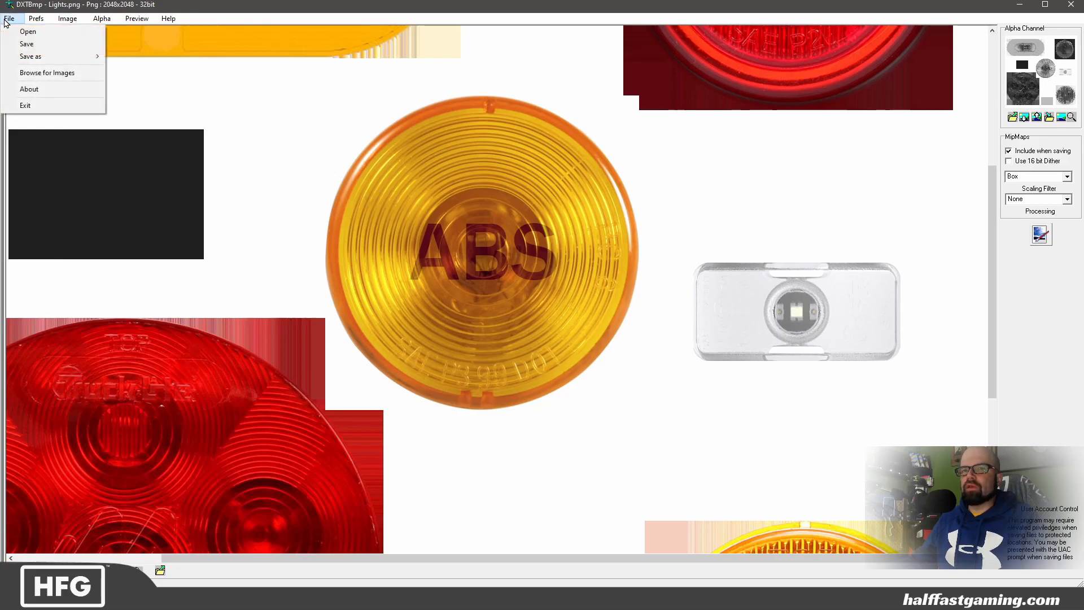
{"action": "mouse_move", "coordinate": [34, 21]}
{"action": "left_click", "coordinate": [23, 33]}
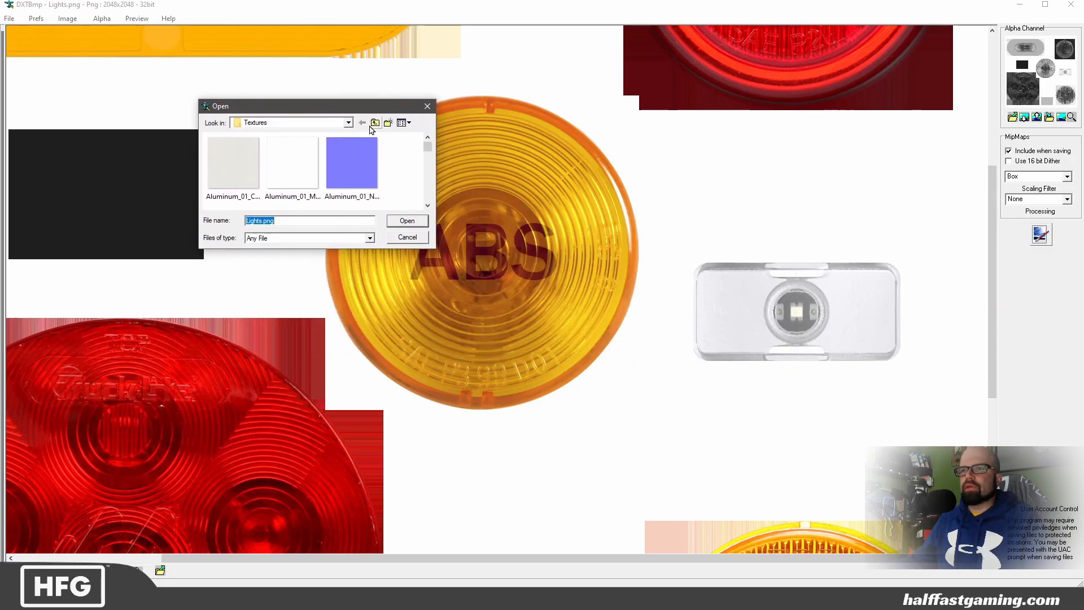
{"action": "left_click", "coordinate": [374, 122]}
{"action": "scroll", "coordinate": [307, 174], "scroll_direction": "down", "scroll_amount": 2}
{"action": "left_click", "coordinate": [267, 187]}
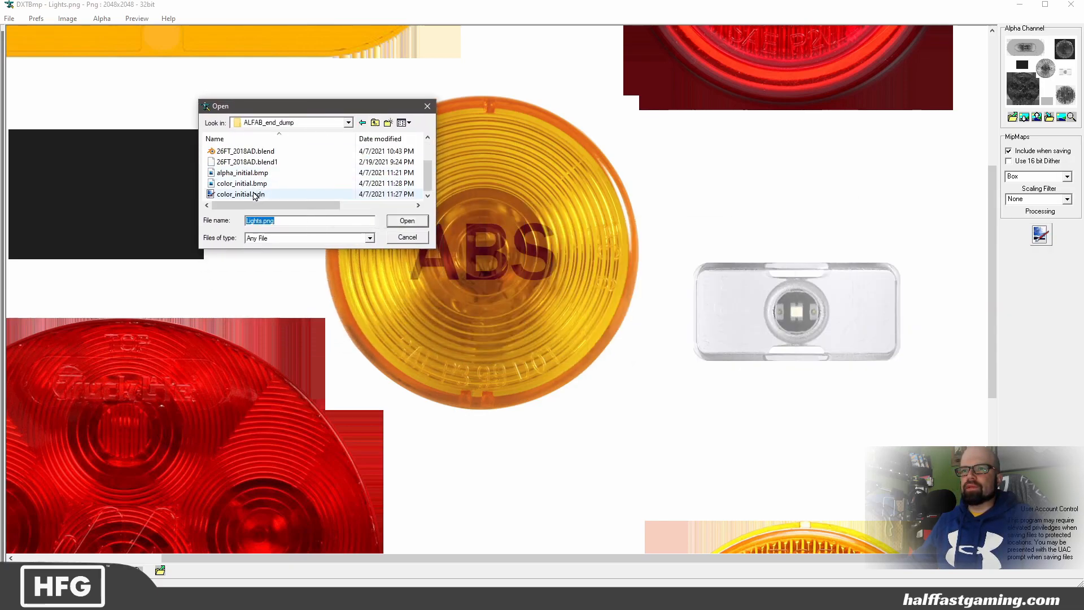
{"action": "left_click", "coordinate": [407, 221]}
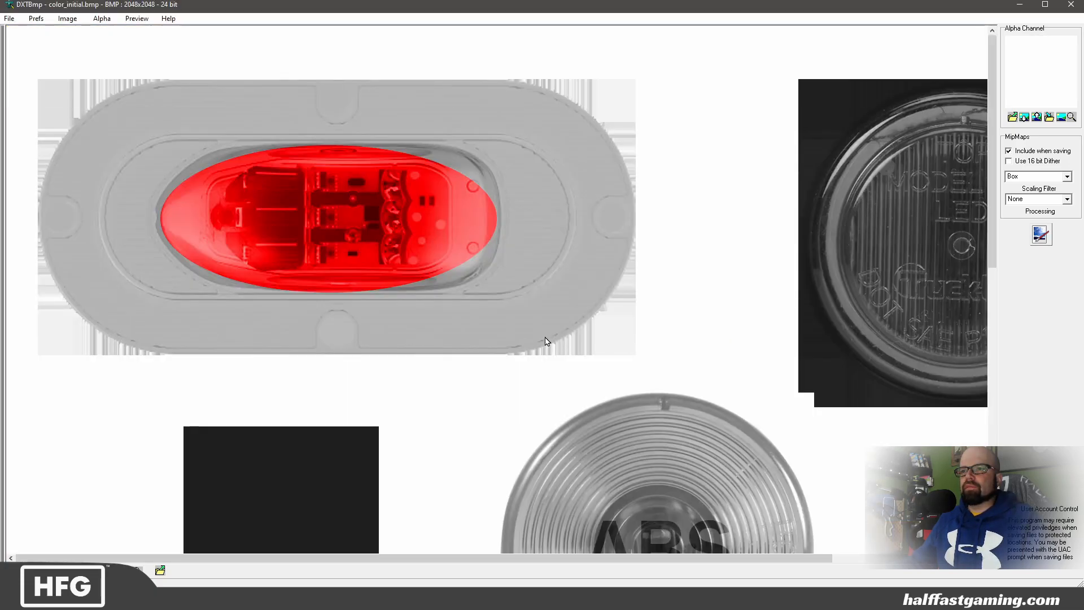
{"action": "left_click_drag", "start_coordinate": [995, 176], "coordinate": [988, 152]}
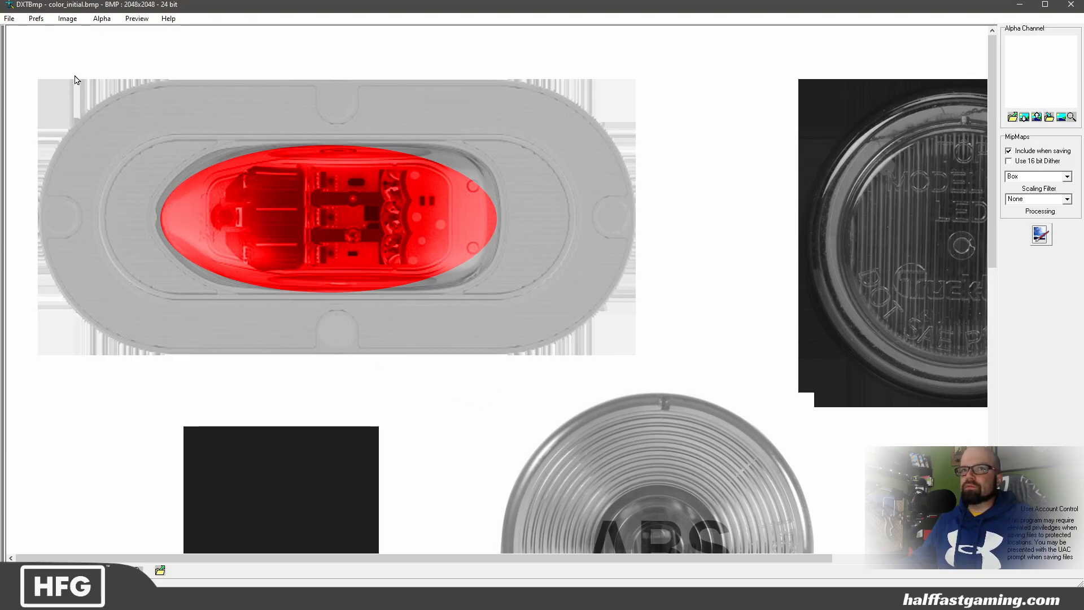
Import alpha_initial.bmp from the ALFAB_end_dump folder on the Mods (G:) drive as the image's alpha channel.
{"action": "left_click", "coordinate": [67, 19]}
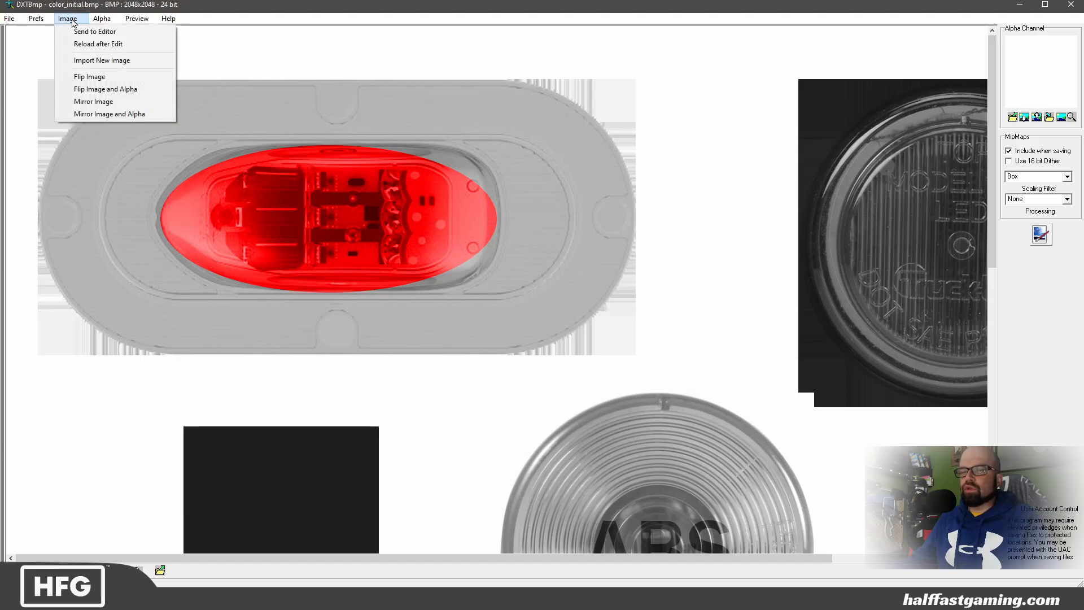
{"action": "mouse_move", "coordinate": [97, 21]}
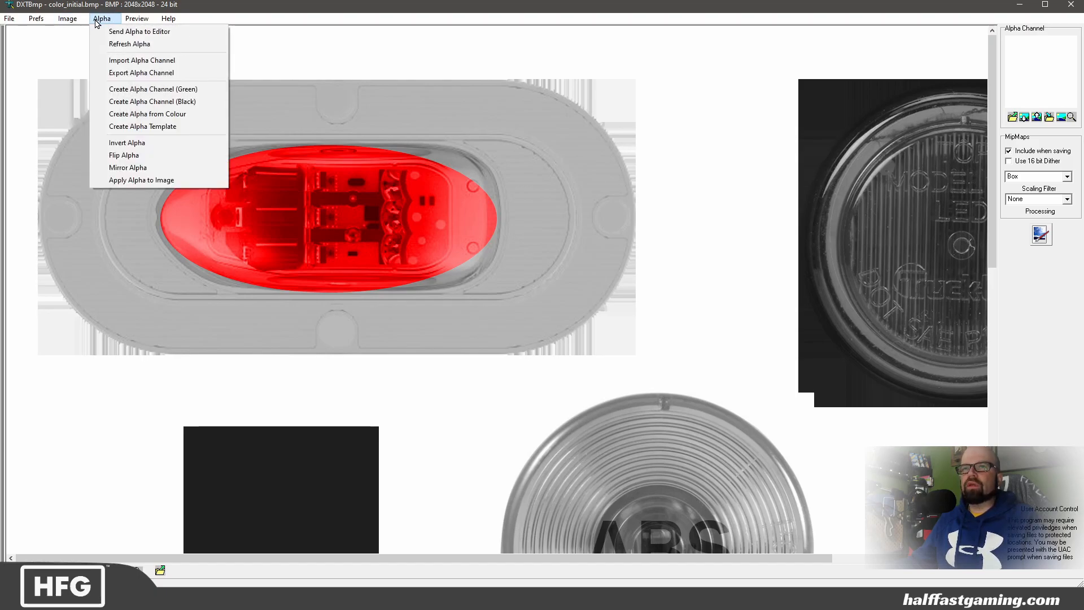
{"action": "left_click", "coordinate": [116, 60]}
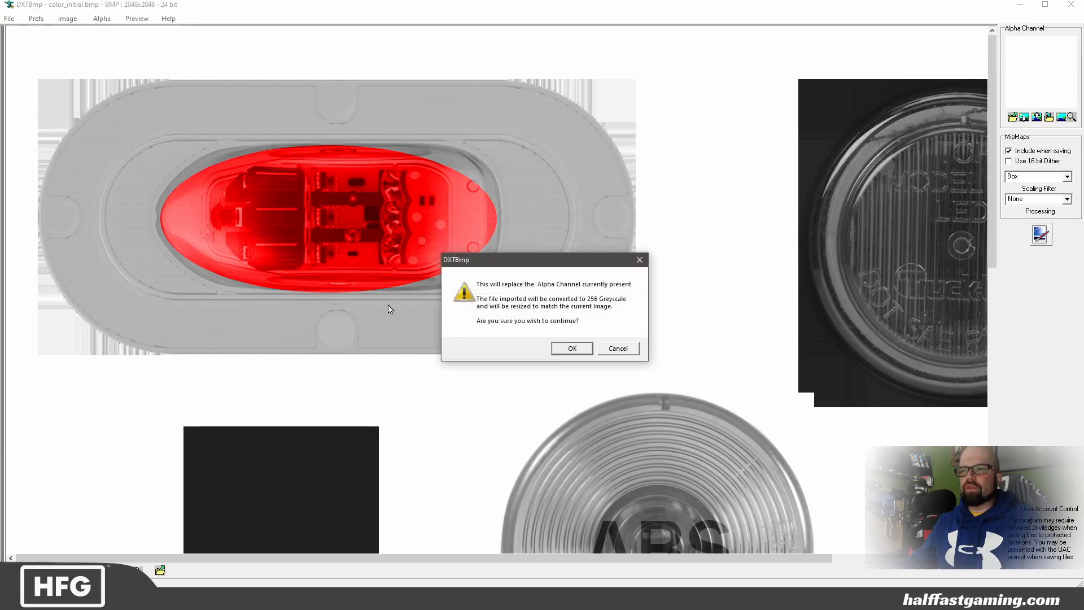
{"action": "left_click", "coordinate": [580, 351]}
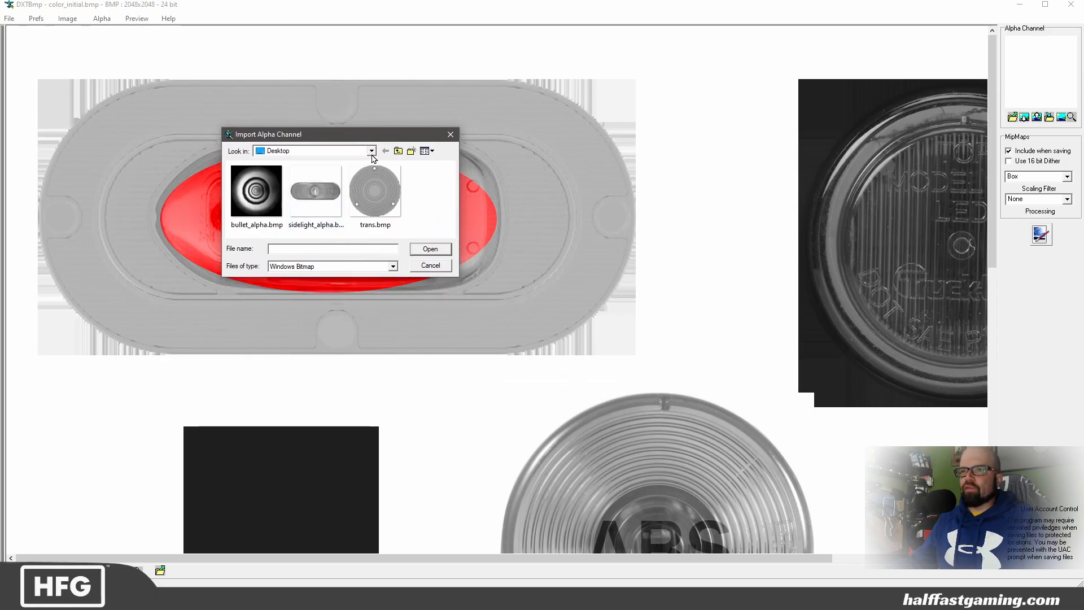
{"action": "left_click", "coordinate": [371, 151]}
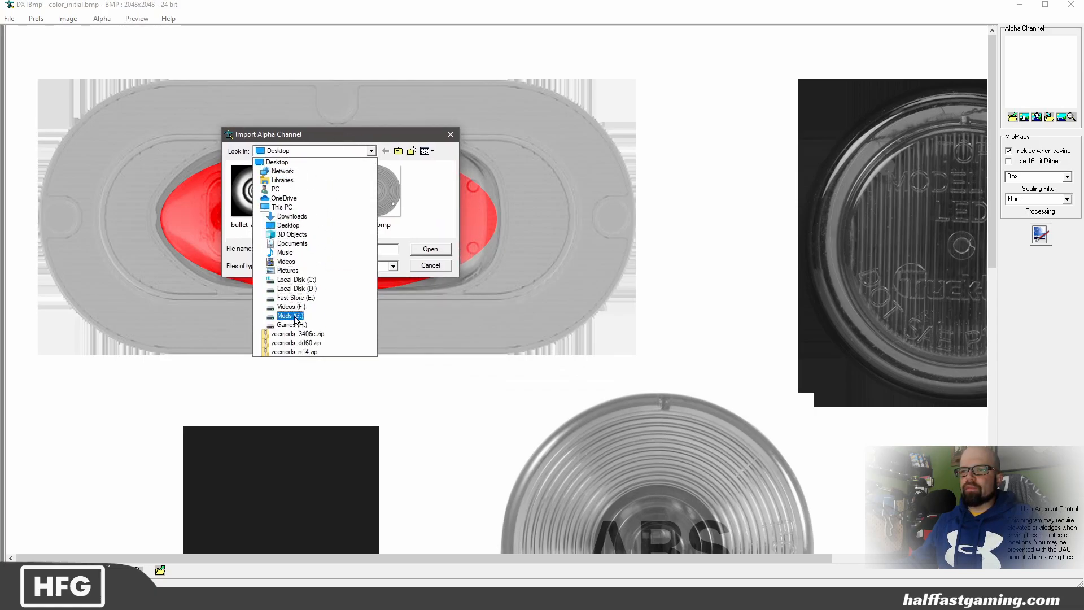
{"action": "left_click", "coordinate": [290, 316]}
{"action": "double_click", "coordinate": [267, 212]}
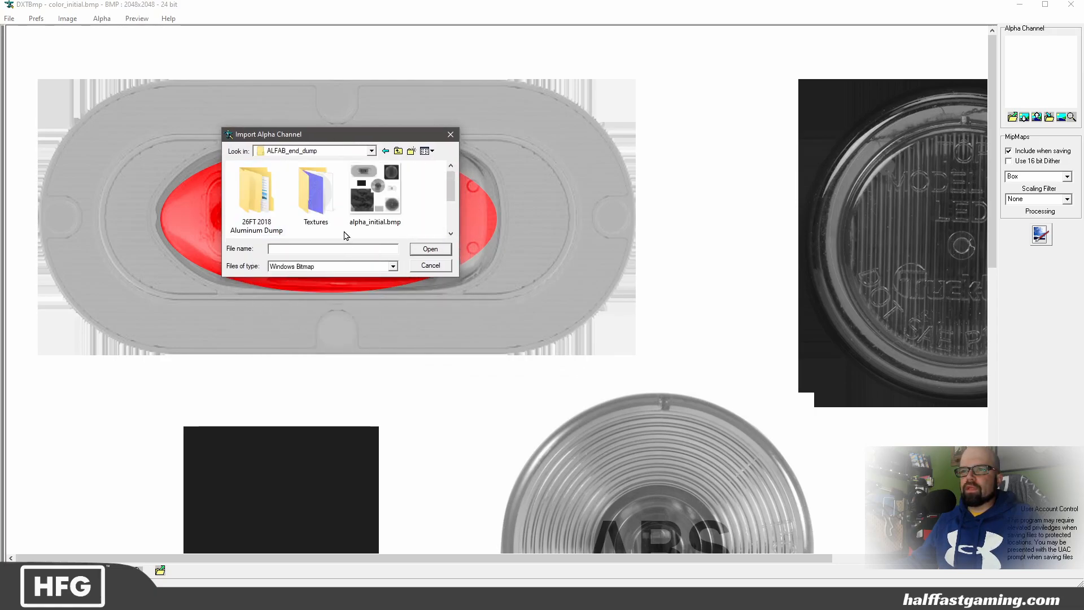
{"action": "left_click", "coordinate": [382, 201]}
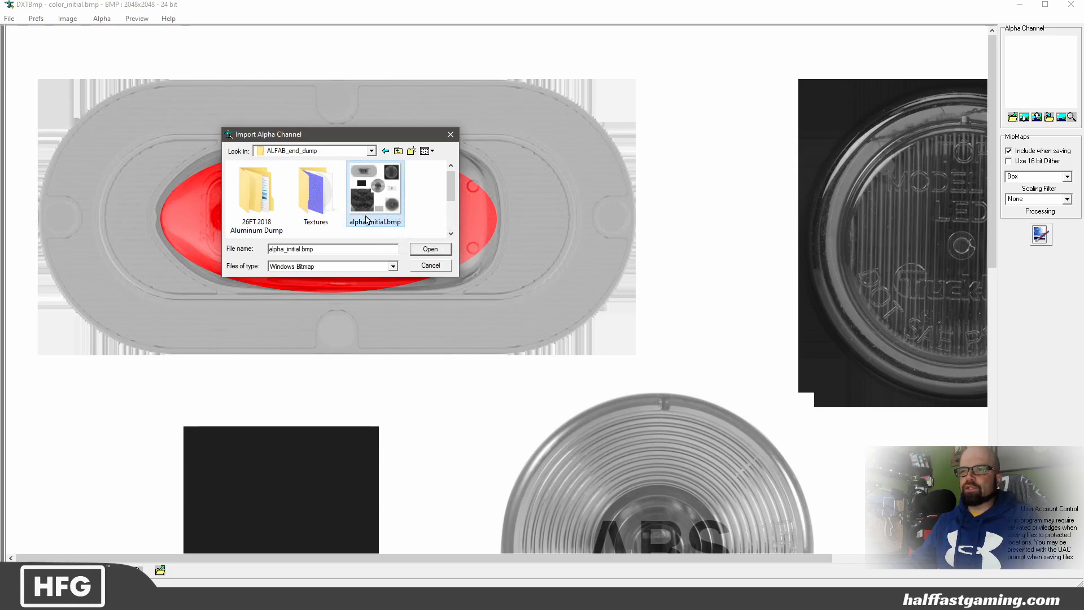
{"action": "left_click", "coordinate": [430, 249]}
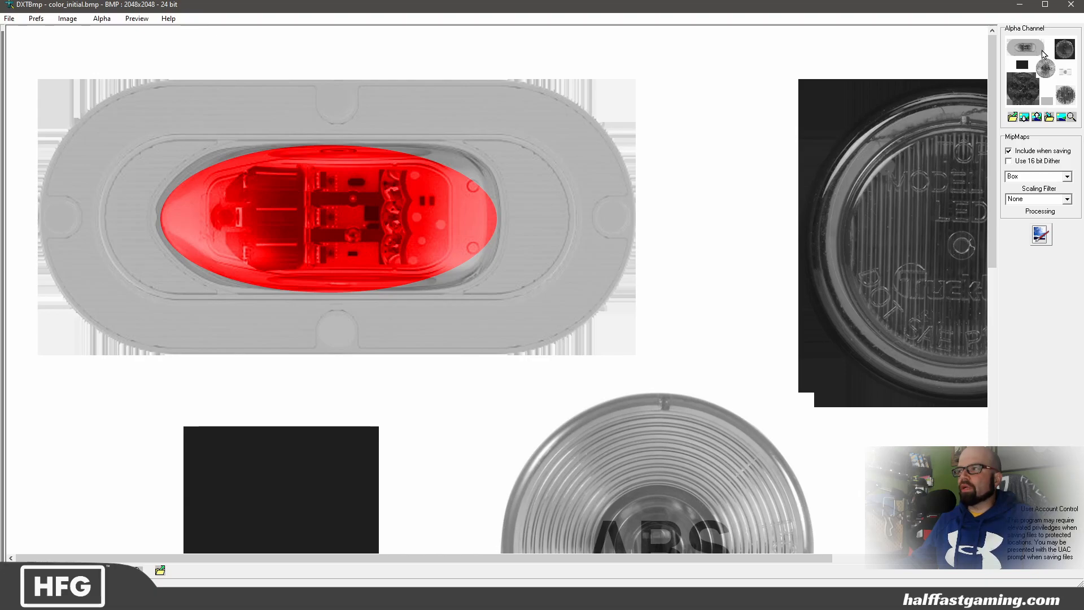
Export the combined image as mask_initial.dds in DDS DXT5 format to the ALFAB_end_dump folder.
{"action": "left_click", "coordinate": [36, 18]}
{"action": "mouse_move", "coordinate": [9, 20]}
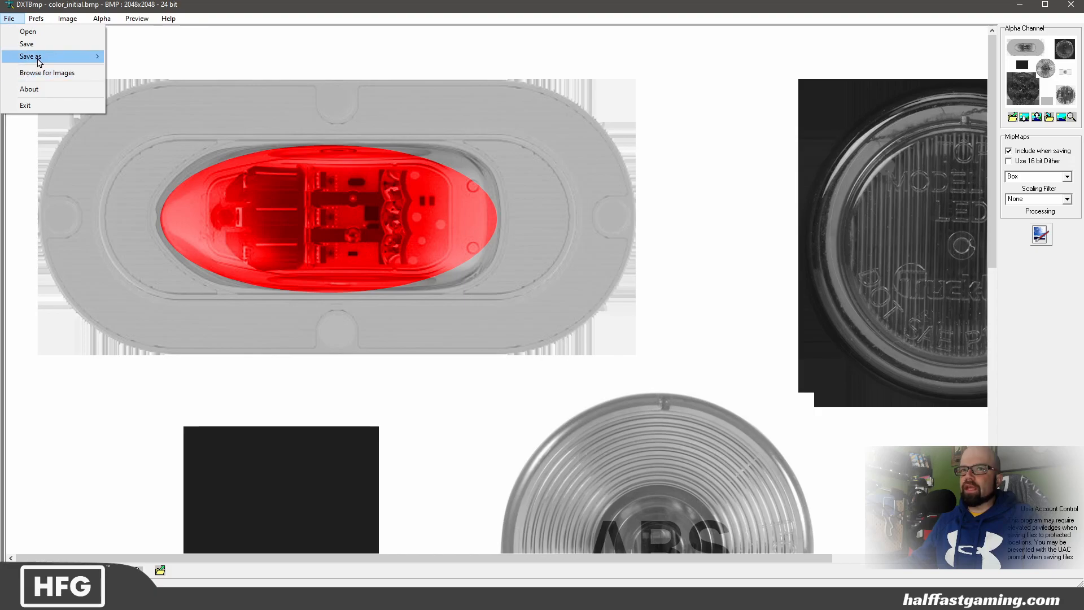
{"action": "mouse_move", "coordinate": [37, 57]}
{"action": "left_click", "coordinate": [119, 57]}
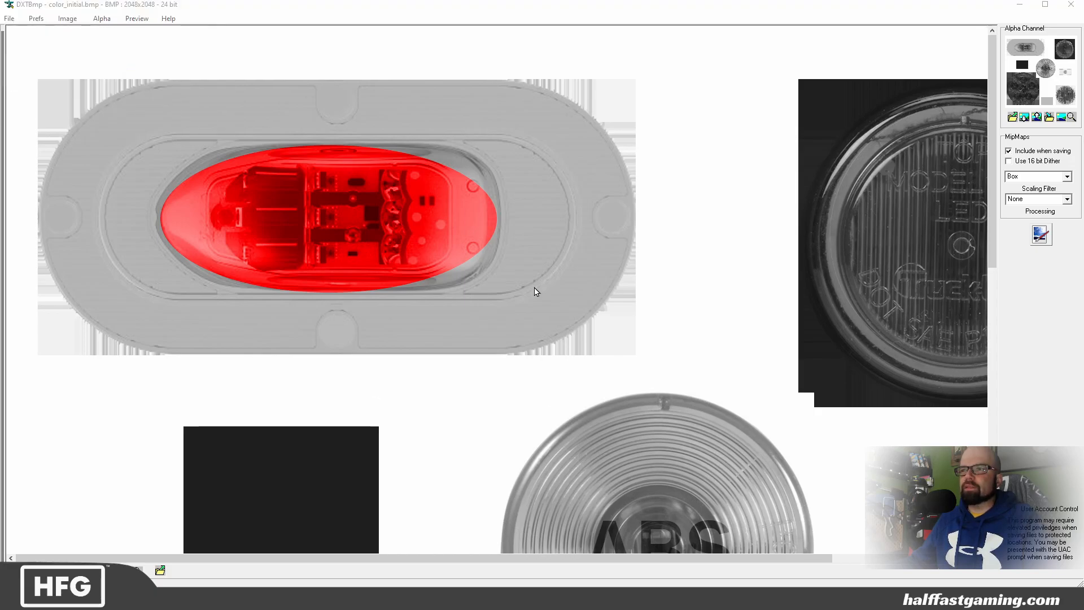
{"action": "left_click_drag", "start_coordinate": [847, 229], "coordinate": [341, 113]}
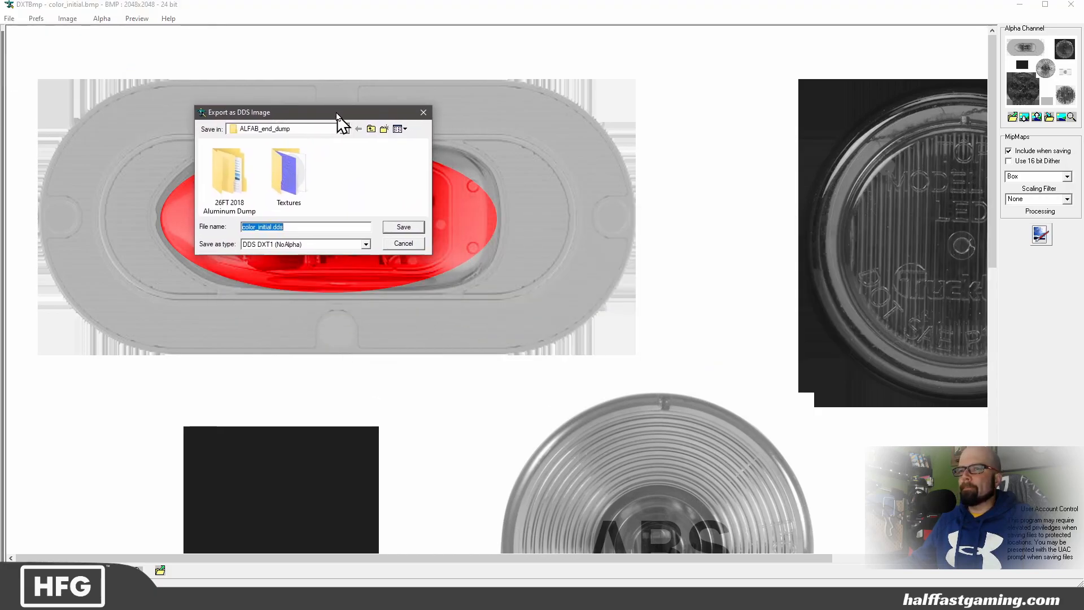
{"action": "left_click", "coordinate": [315, 243]}
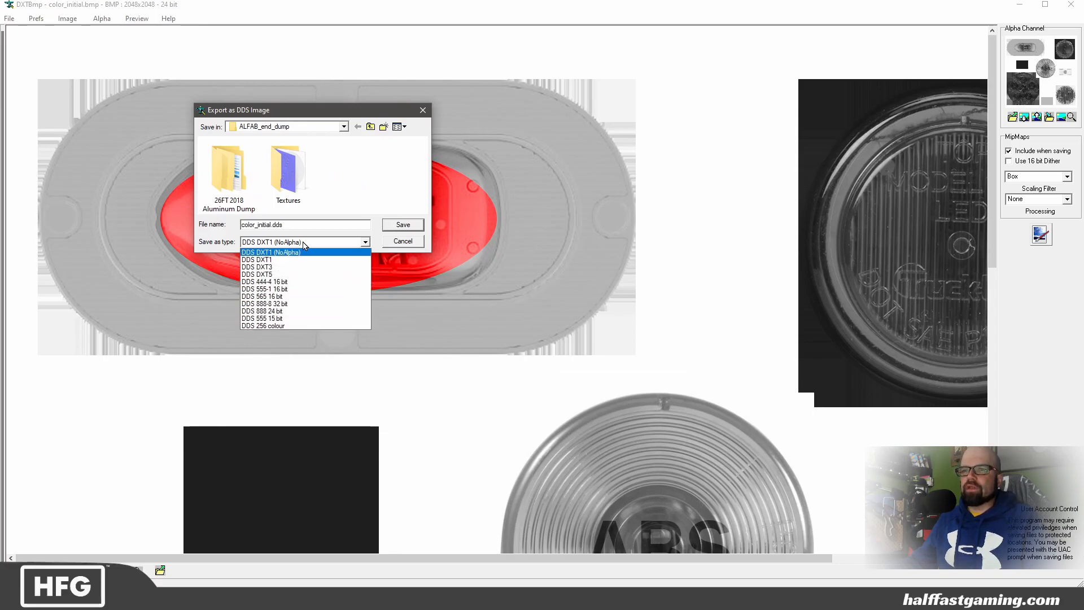
{"action": "left_click", "coordinate": [277, 275]}
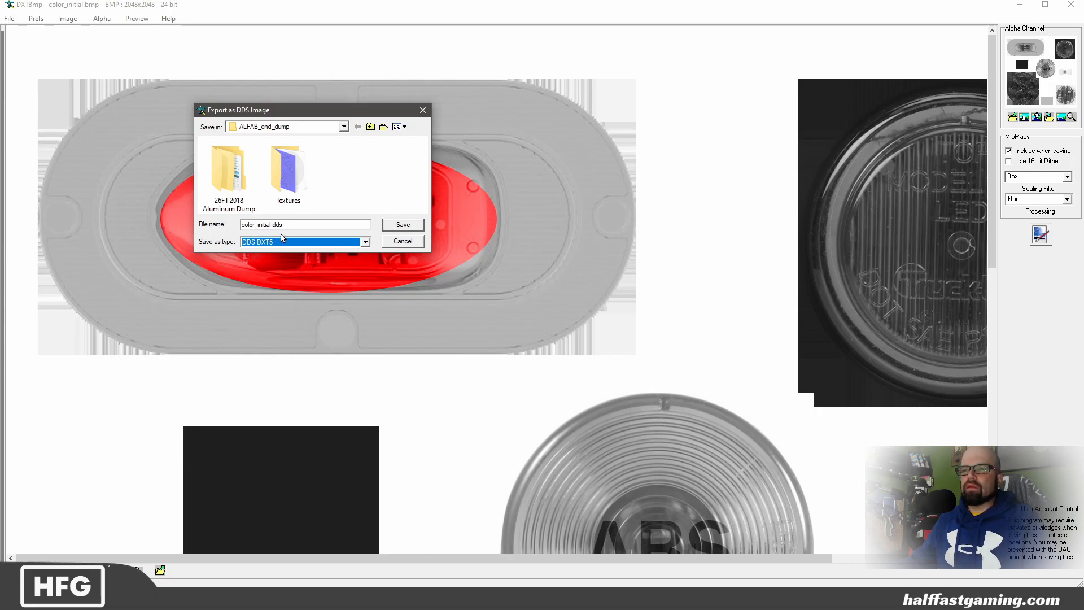
{"action": "left_click", "coordinate": [256, 225]}
{"action": "left_click_drag", "start_coordinate": [256, 225], "coordinate": [235, 225]}
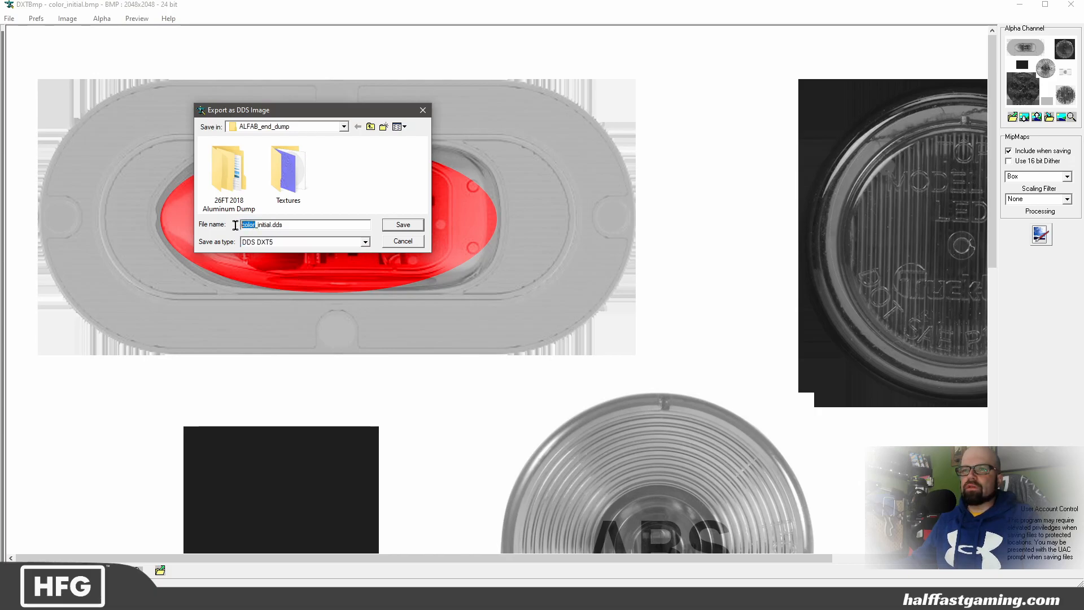
{"action": "type", "text": "mask"}
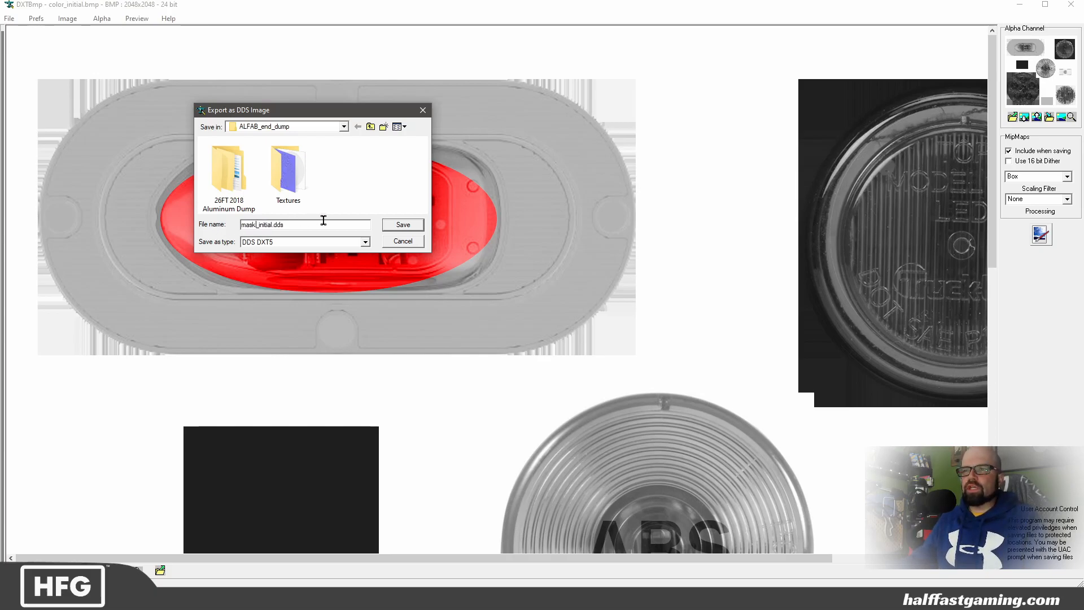
{"action": "left_click", "coordinate": [396, 225]}
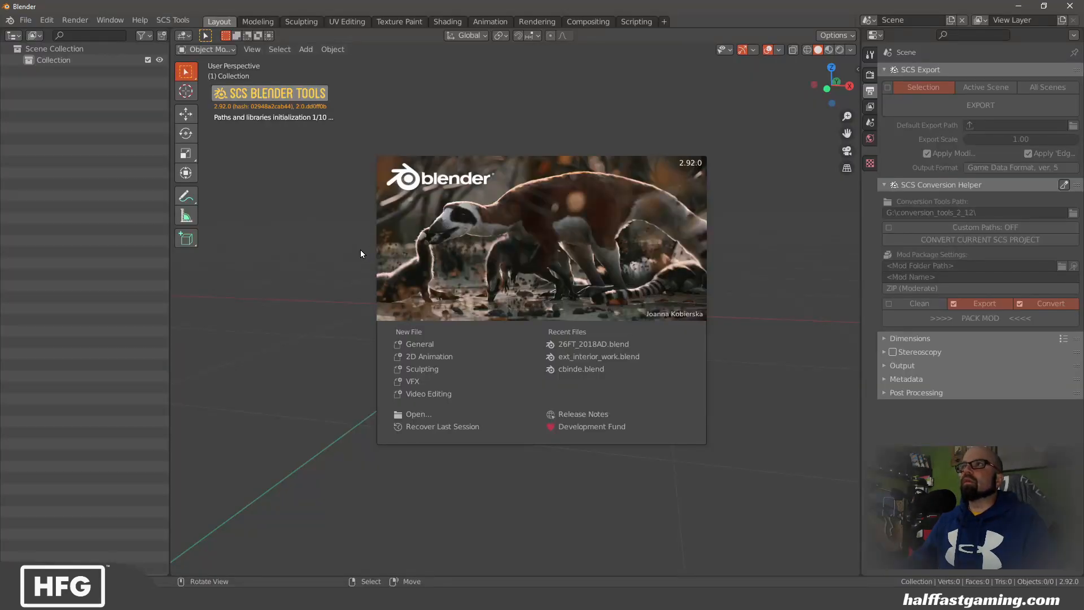
Switch to Blender, go to the UV Editing workspace and open mask_initial.dds from the ALFAB_end_dump folder on Mods (G:).
{"action": "left_click", "coordinate": [342, 135]}
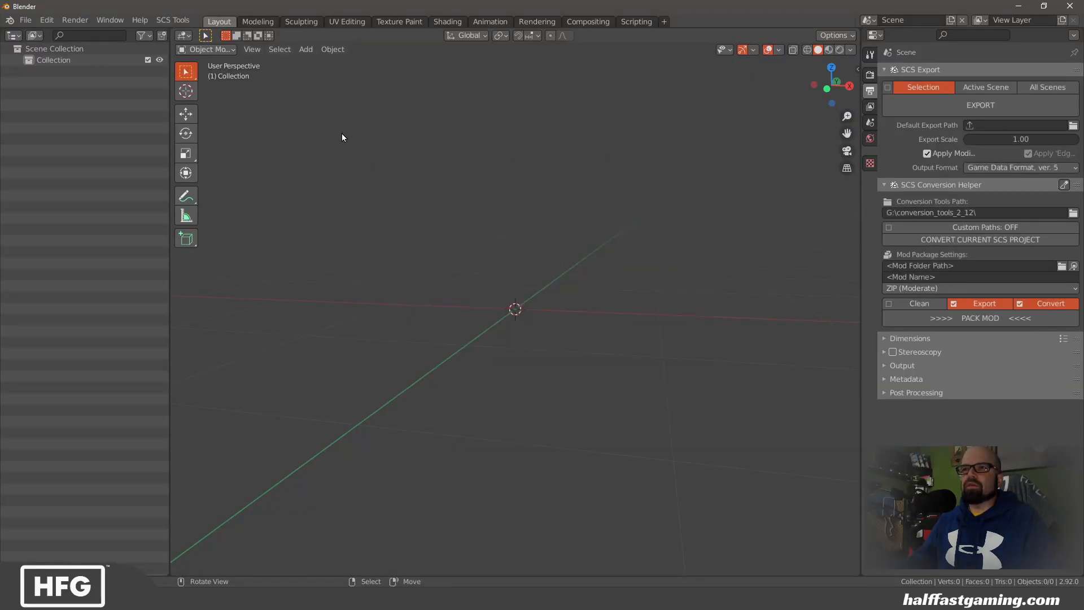
{"action": "left_click", "coordinate": [348, 22]}
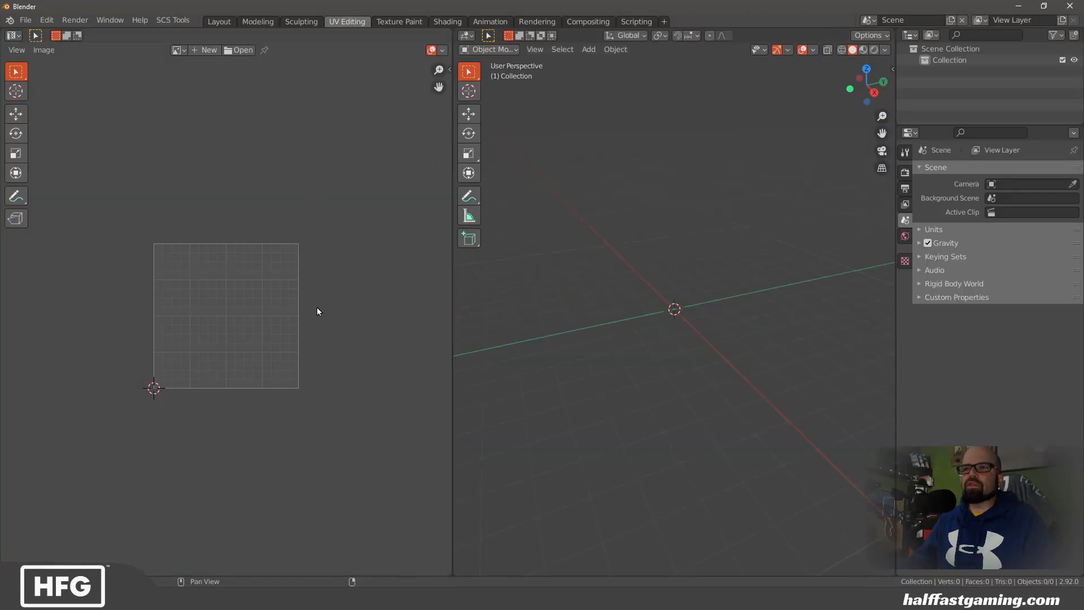
{"action": "left_click", "coordinate": [231, 51]}
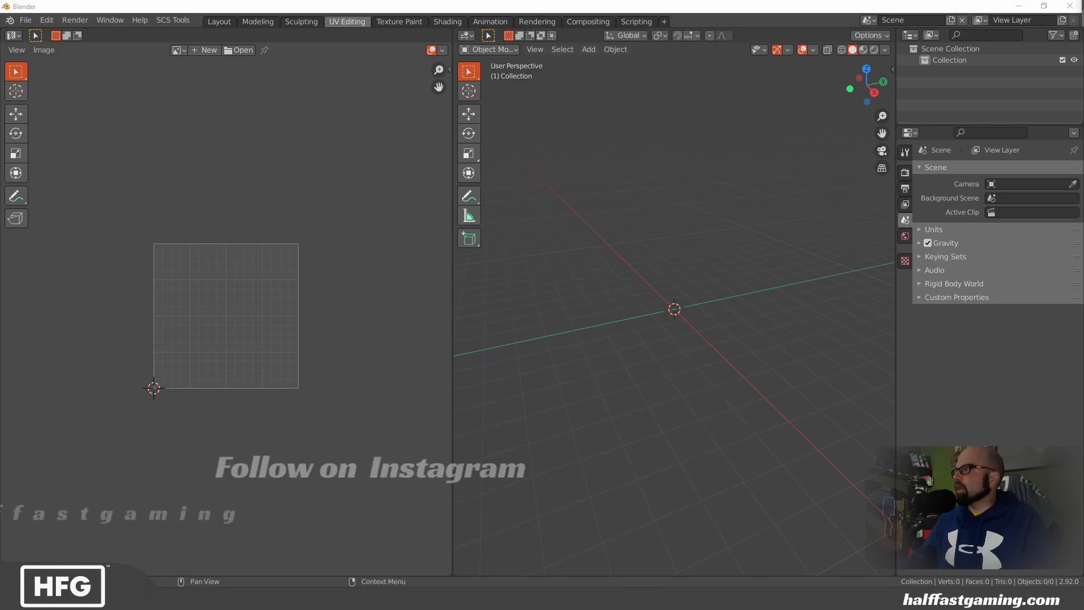
{"action": "left_click_drag", "start_coordinate": [255, 182], "coordinate": [246, 145]}
{"action": "double_click", "coordinate": [246, 145]}
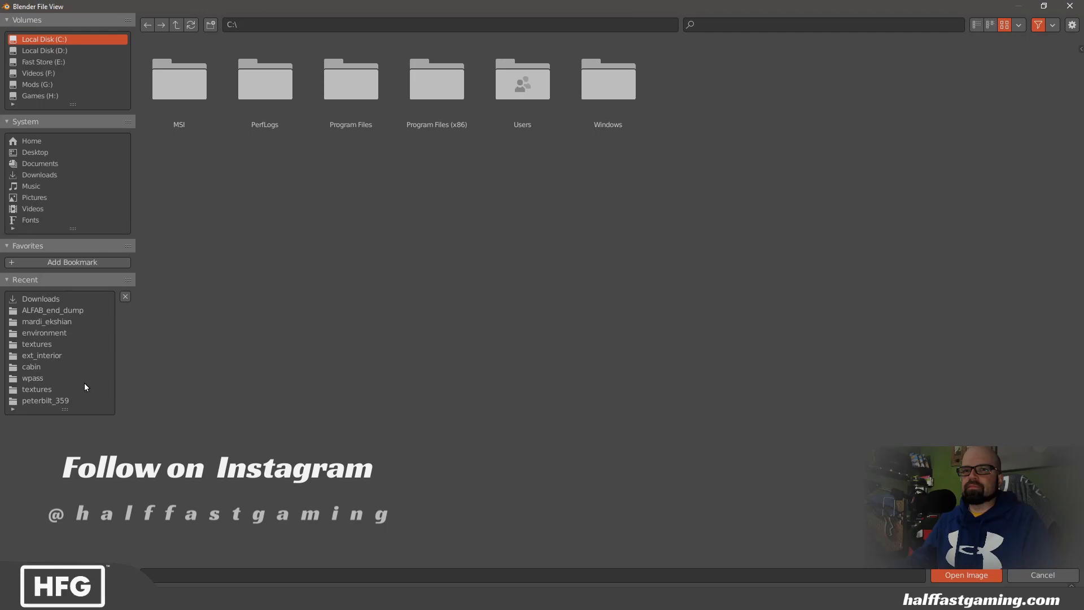
{"action": "left_click", "coordinate": [39, 85]}
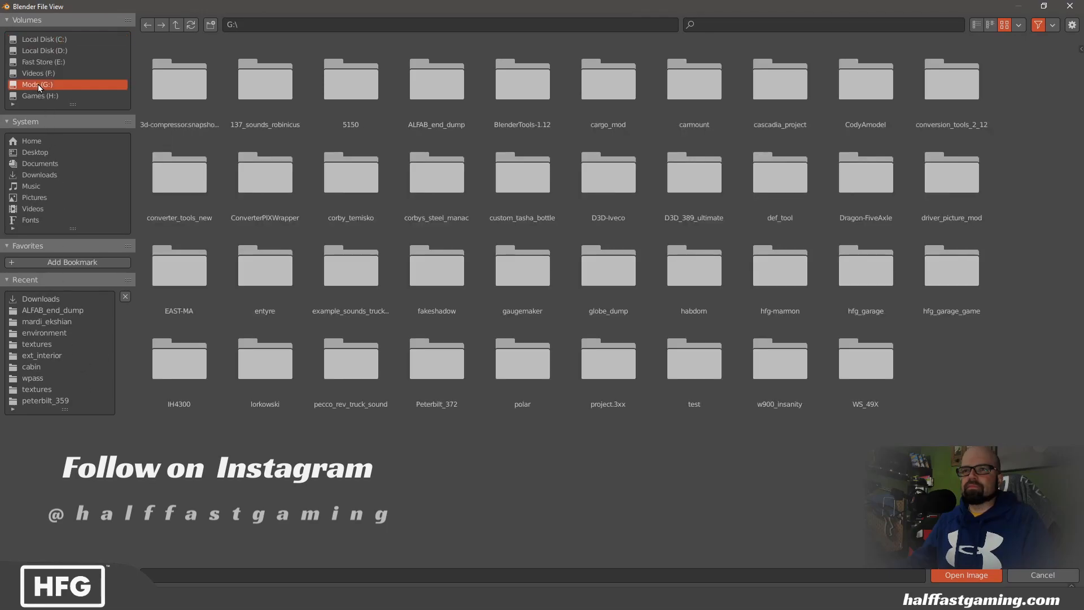
{"action": "left_click", "coordinate": [430, 90]}
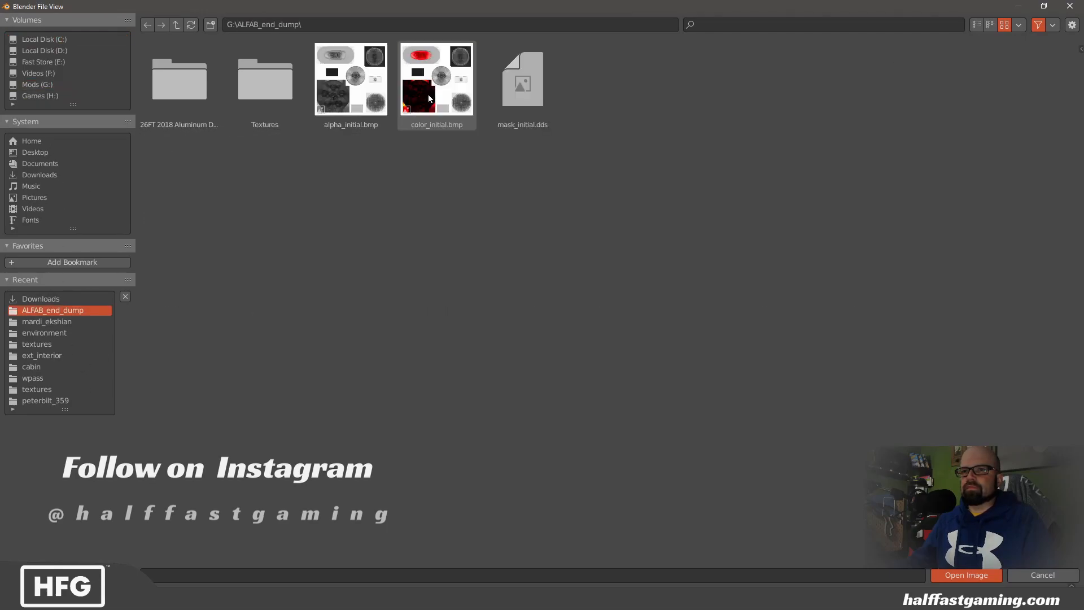
{"action": "left_click", "coordinate": [516, 107]}
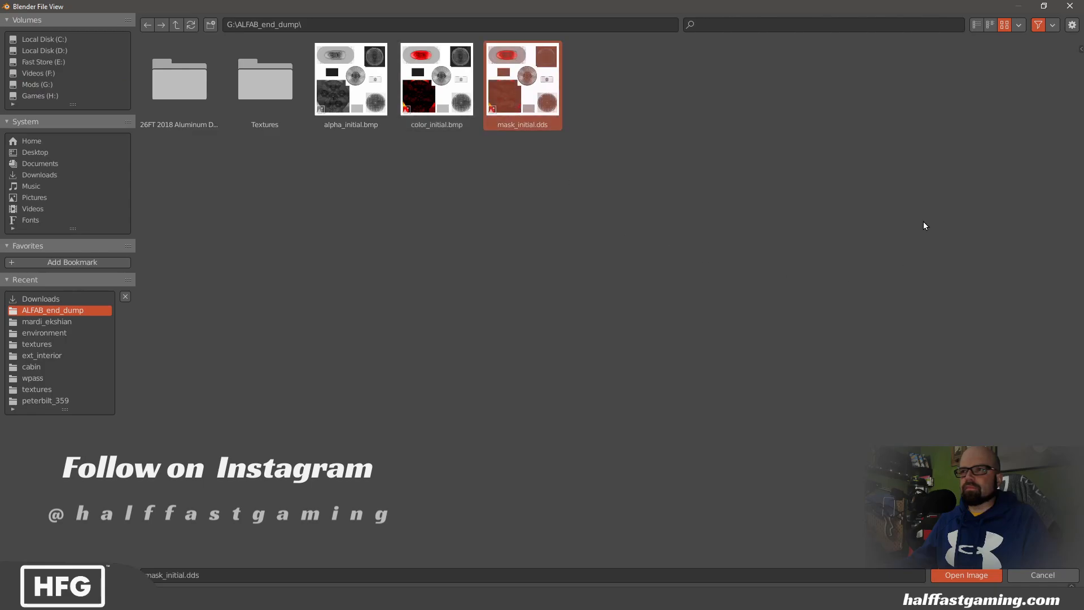
{"action": "left_click", "coordinate": [975, 576]}
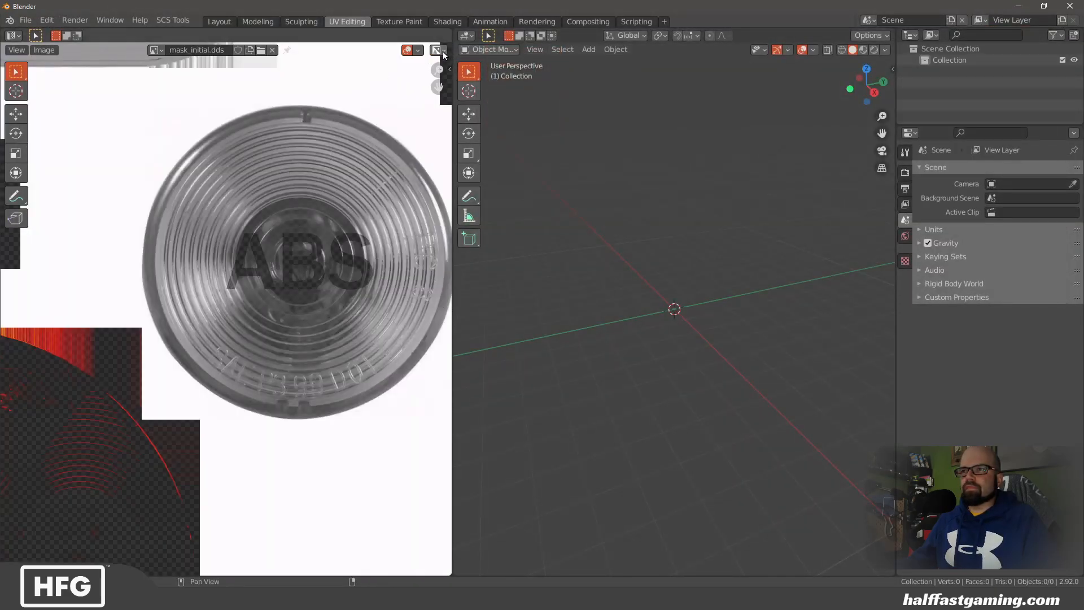
Widen the image editor and view the entire mask texture with its Color and Alpha channels displayed.
{"action": "left_click_drag", "start_coordinate": [453, 202], "coordinate": [814, 202]}
{"action": "left_click", "coordinate": [802, 51]}
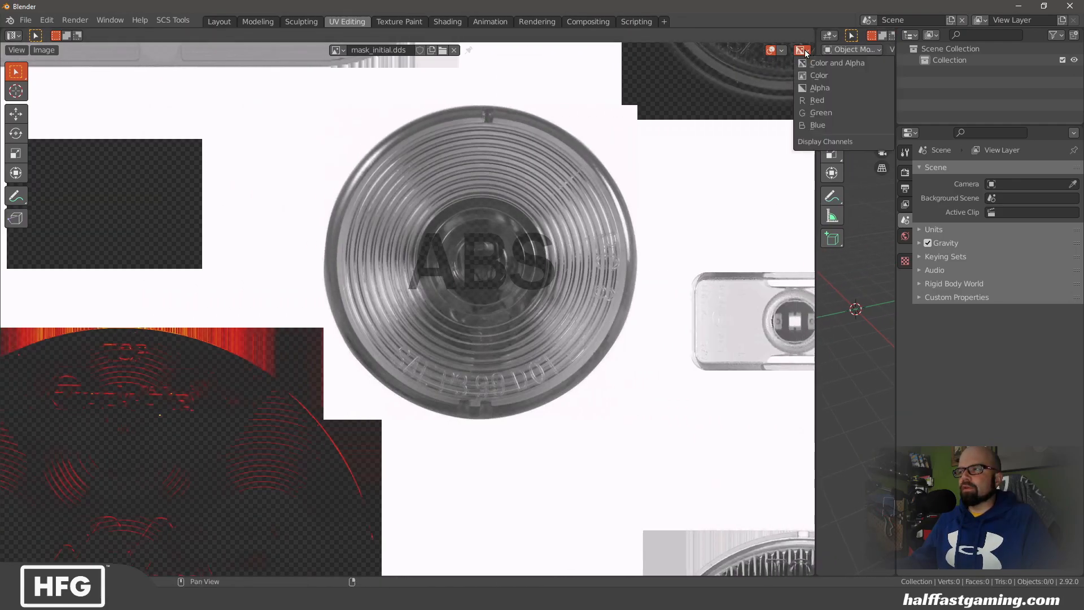
{"action": "left_click", "coordinate": [813, 63]}
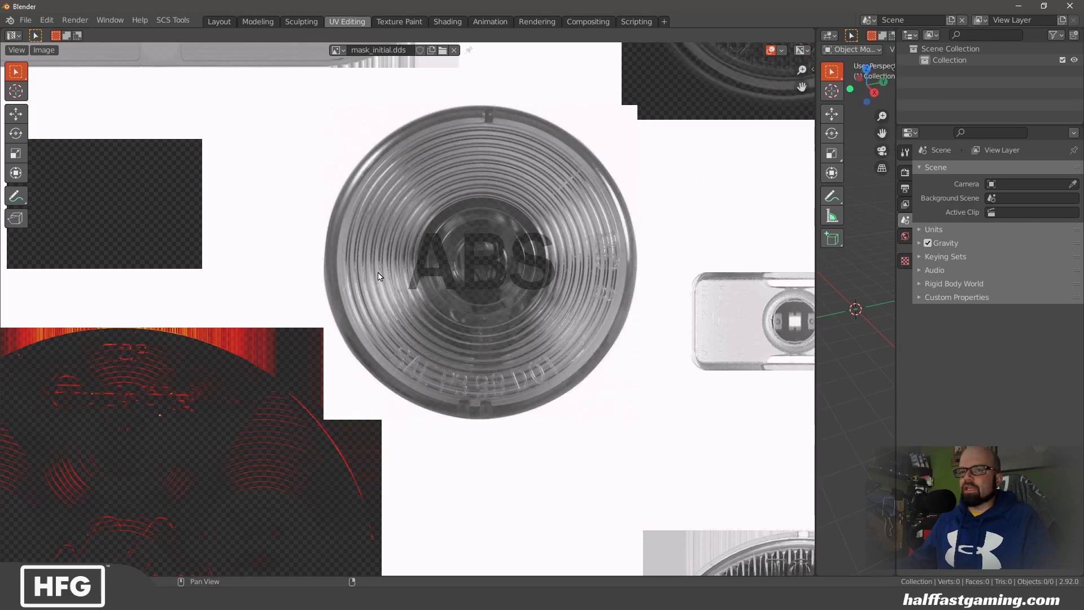
{"action": "scroll", "coordinate": [423, 271], "scroll_direction": "down", "scroll_amount": 4}
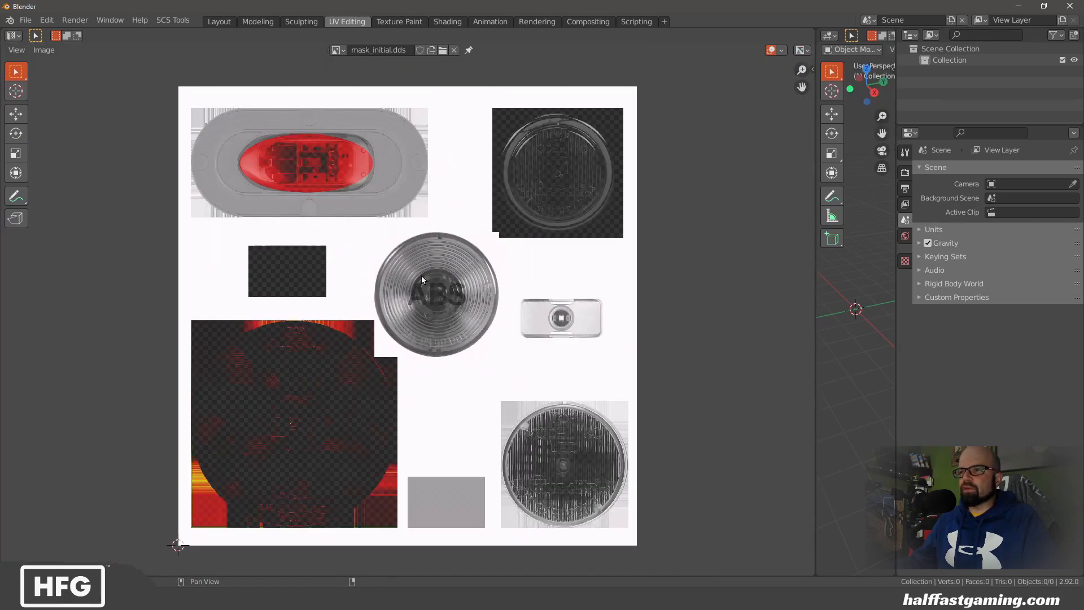
{"action": "left_click_drag", "start_coordinate": [461, 296], "coordinate": [478, 279]}
Inspect the mask texture's Red, Green, Blue and Alpha channels one after another.
{"action": "left_click", "coordinate": [801, 51]}
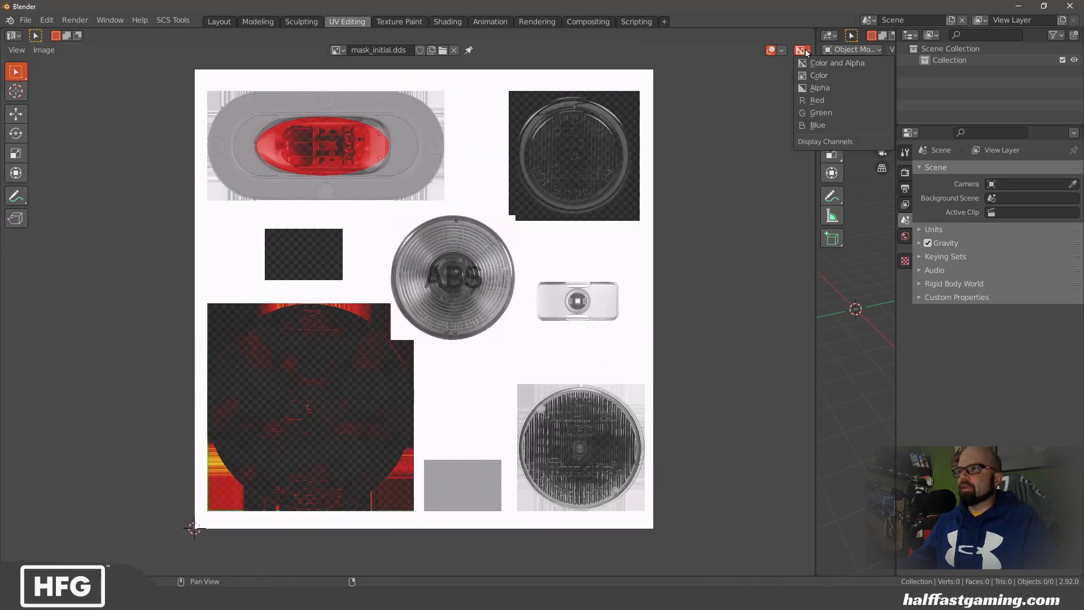
{"action": "left_click", "coordinate": [817, 99]}
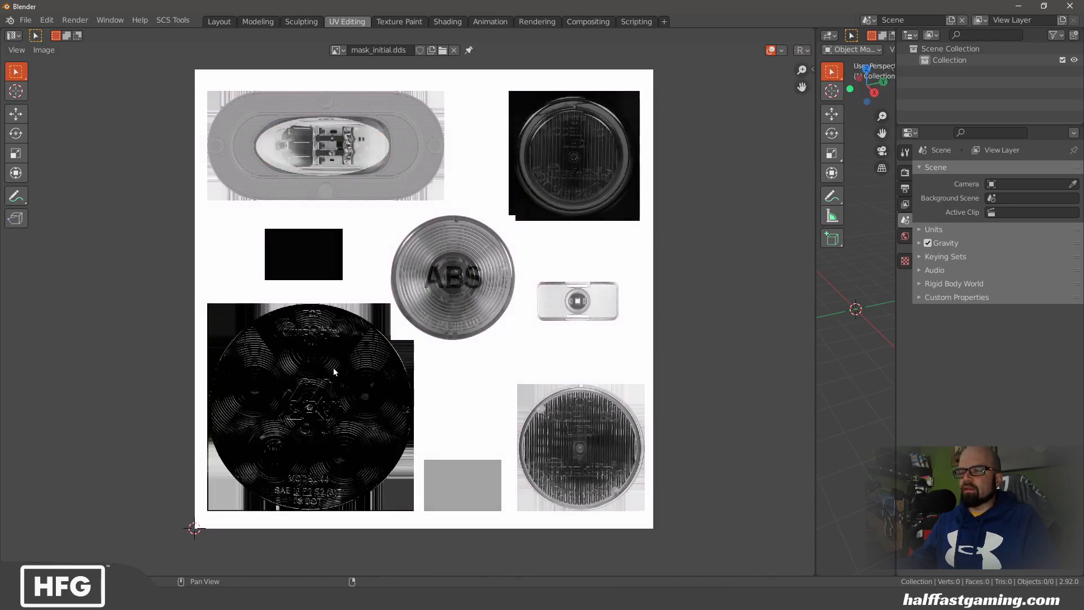
{"action": "left_click", "coordinate": [801, 51]}
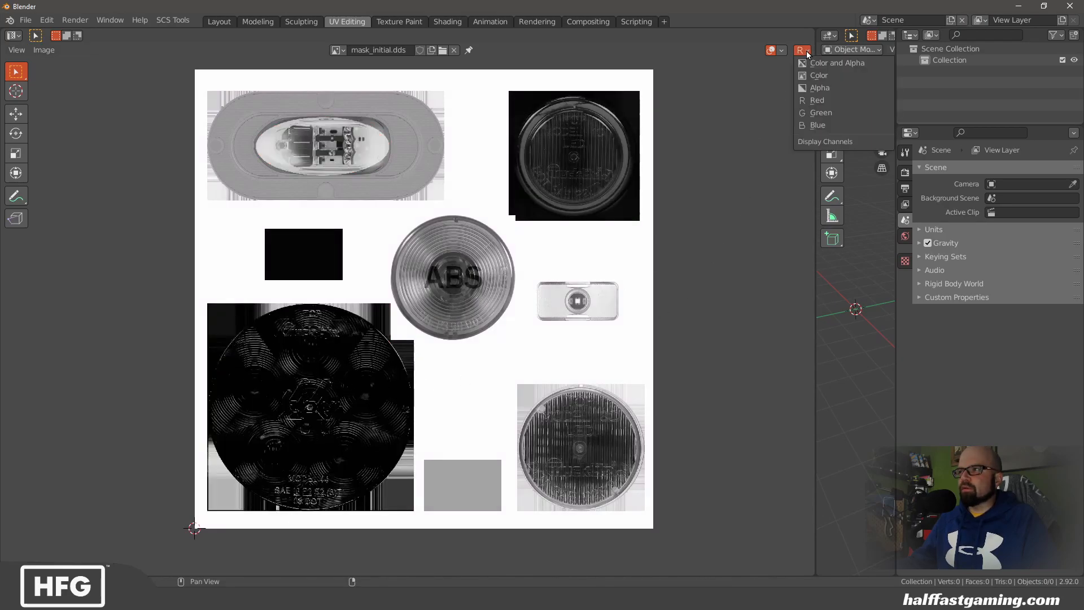
{"action": "left_click", "coordinate": [807, 115]}
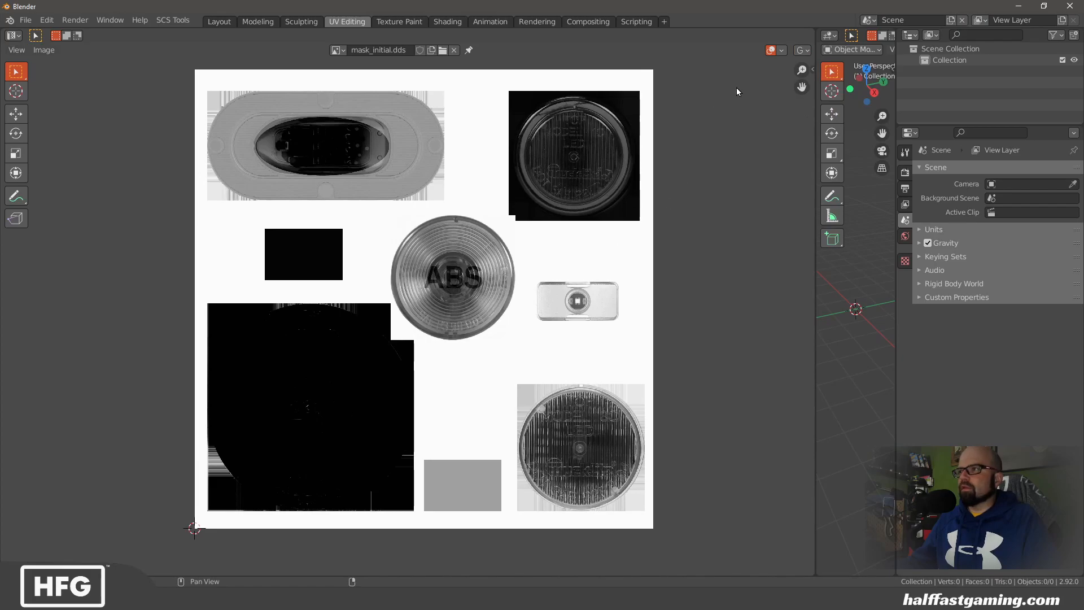
{"action": "left_click", "coordinate": [801, 50]}
{"action": "left_click", "coordinate": [821, 129]}
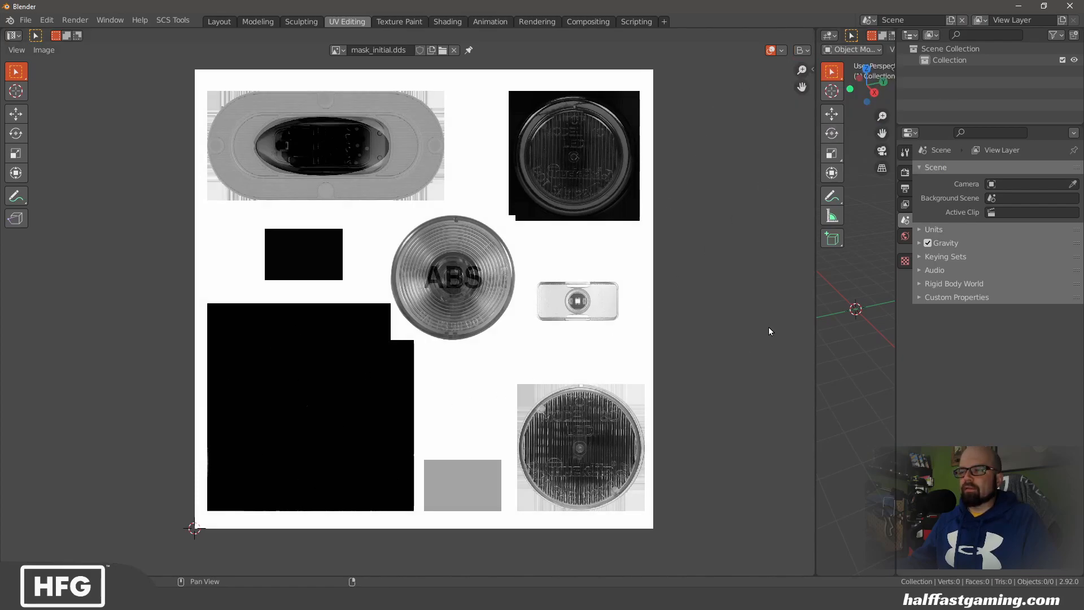
{"action": "left_click", "coordinate": [806, 50]}
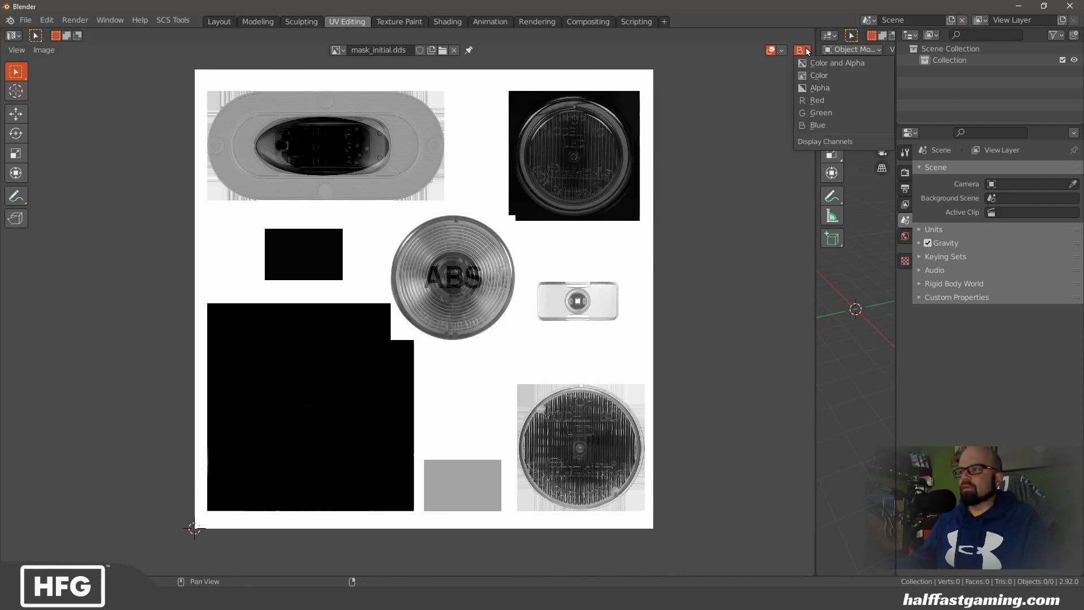
{"action": "left_click", "coordinate": [811, 88]}
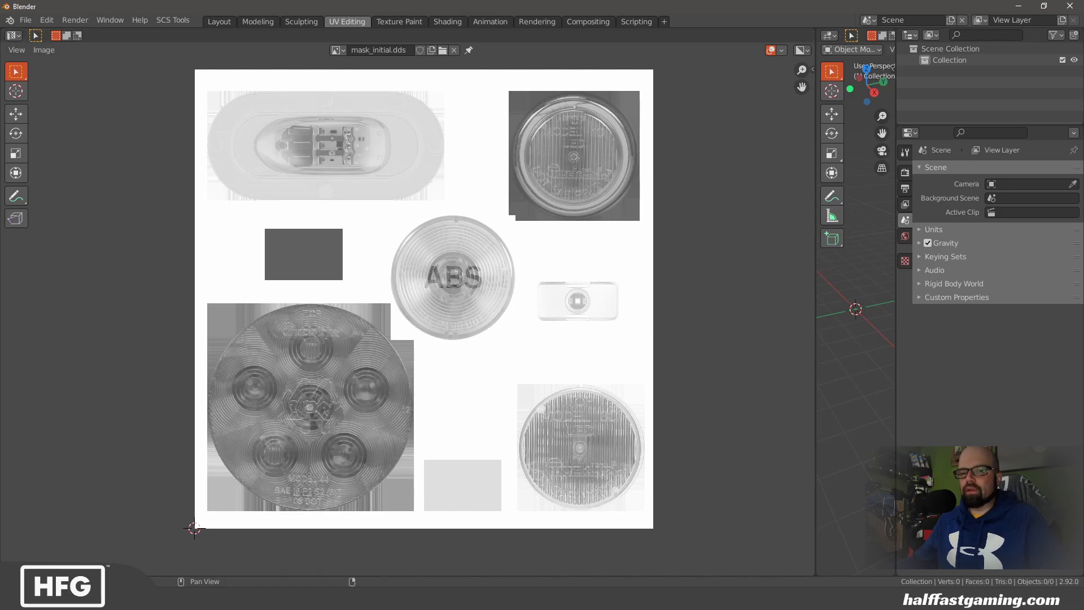
Switch to paint.net and open the recently used alpha_initial.bmp alongside color_initial.bmp.
{"action": "mouse_move", "coordinate": [210, 602]}
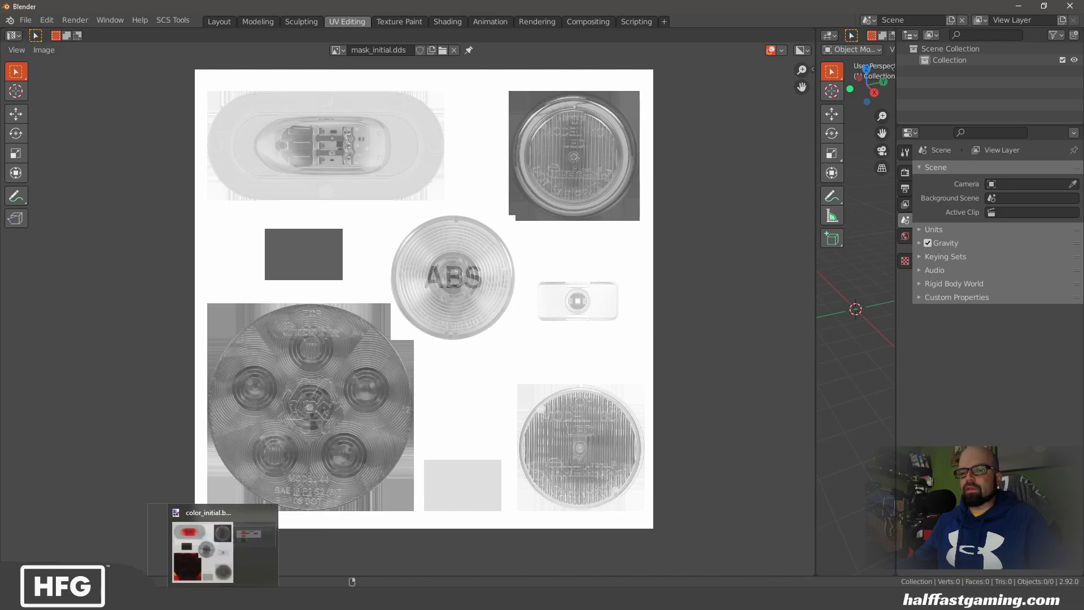
{"action": "left_click", "coordinate": [248, 556]}
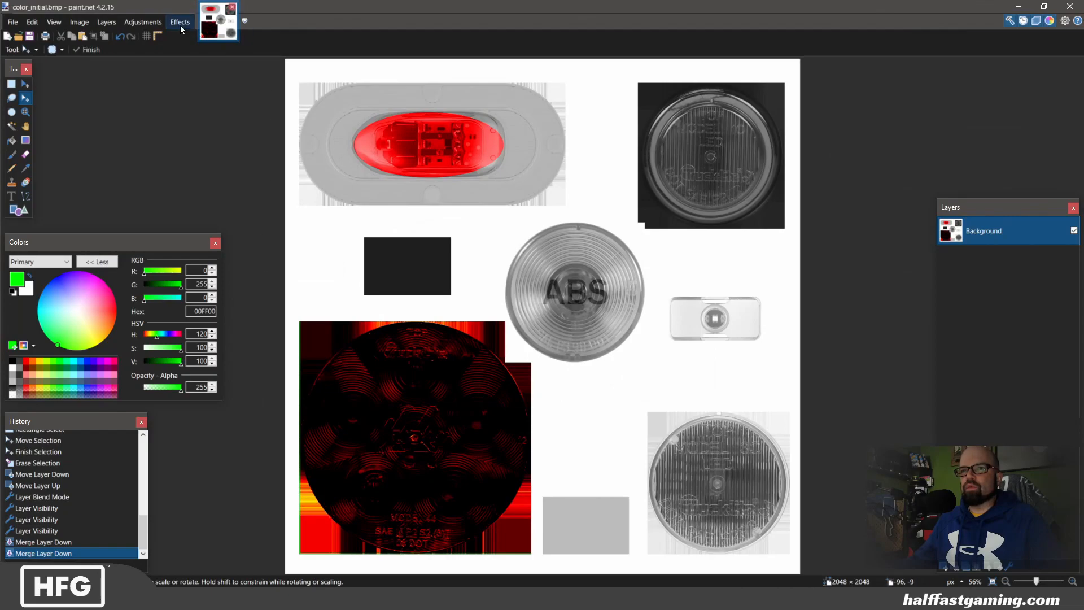
{"action": "left_click", "coordinate": [13, 22]}
{"action": "mouse_move", "coordinate": [50, 63]}
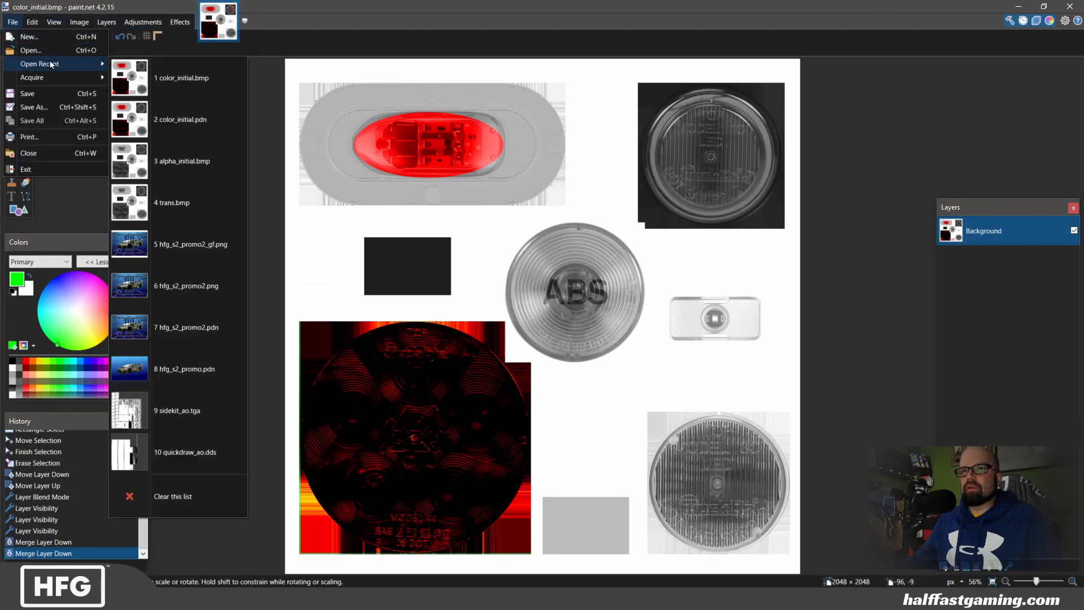
{"action": "left_click", "coordinate": [159, 164]}
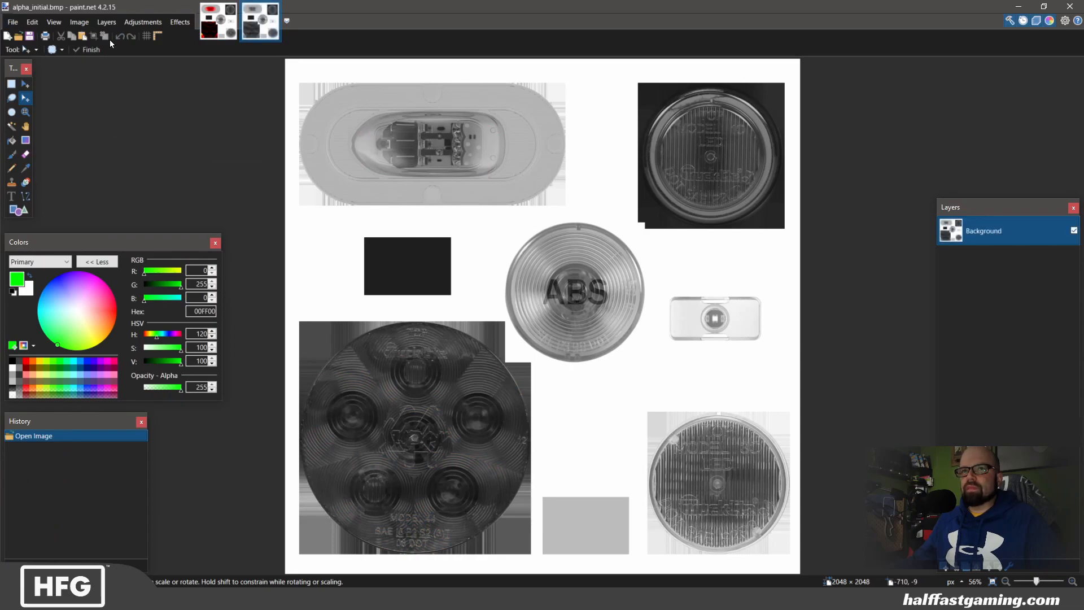
Add a new layer above the Background of alpha_initial.bmp and set the primary color to black (000000) with opacity 125.
{"action": "left_click", "coordinate": [142, 22]}
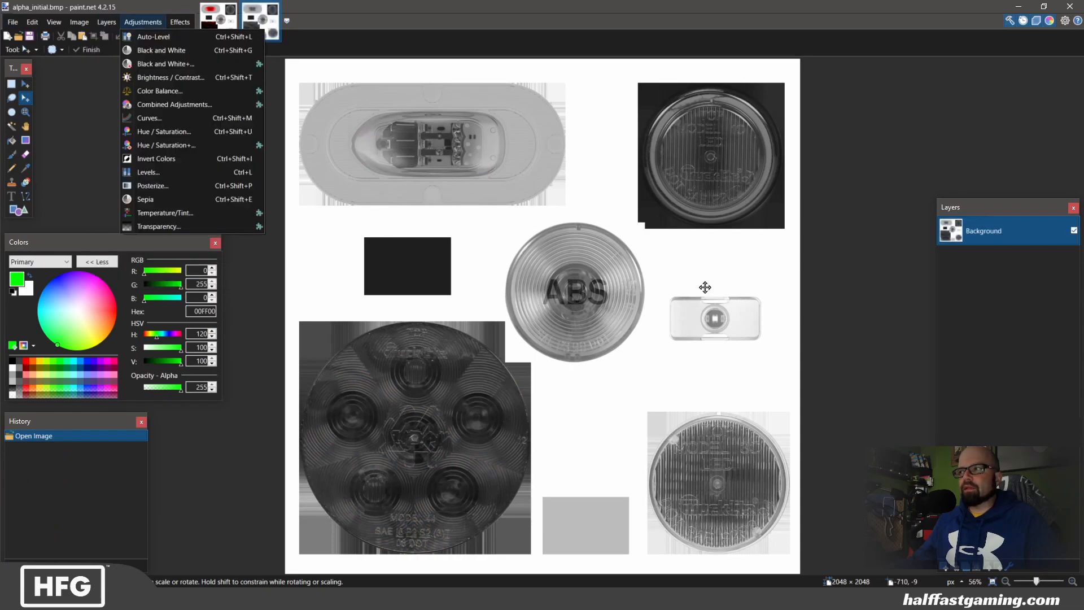
{"action": "left_click", "coordinate": [107, 37]}
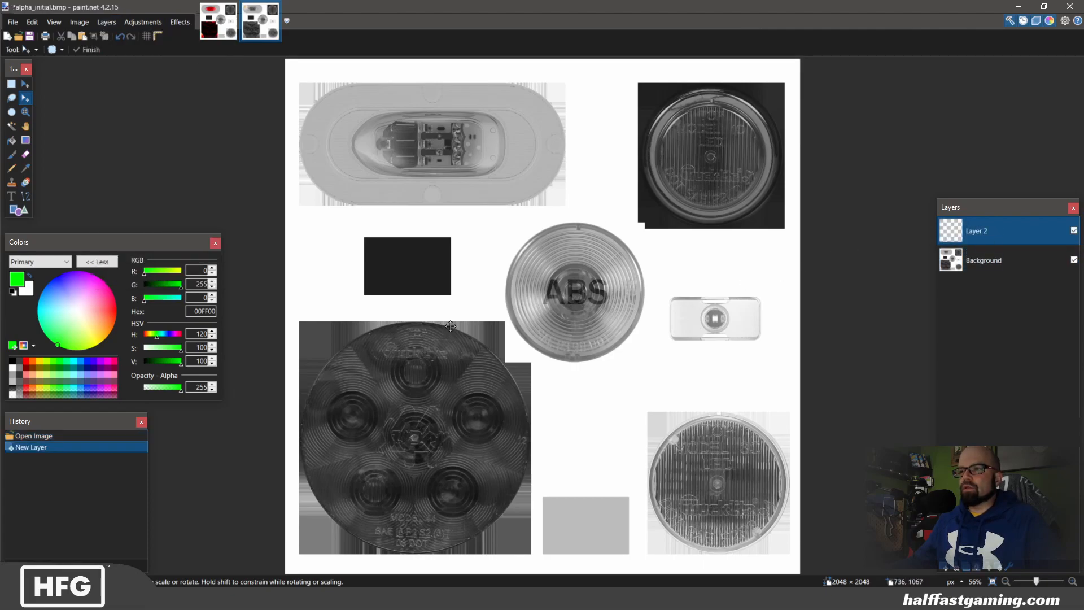
{"action": "left_click", "coordinate": [64, 264]}
{"action": "left_click", "coordinate": [63, 270]}
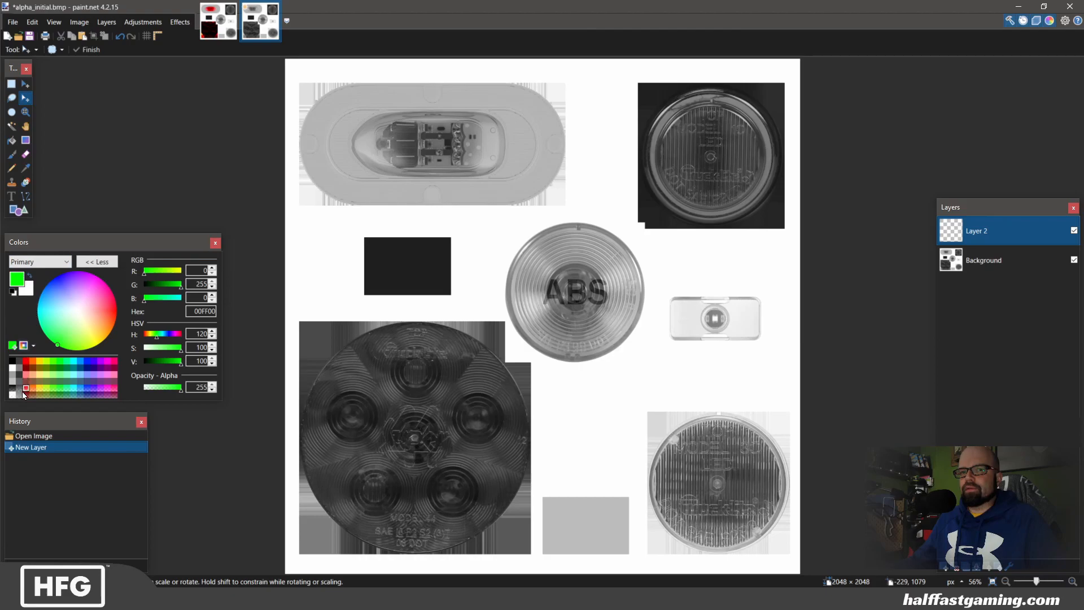
{"action": "left_click_drag", "start_coordinate": [181, 286], "coordinate": [147, 283]}
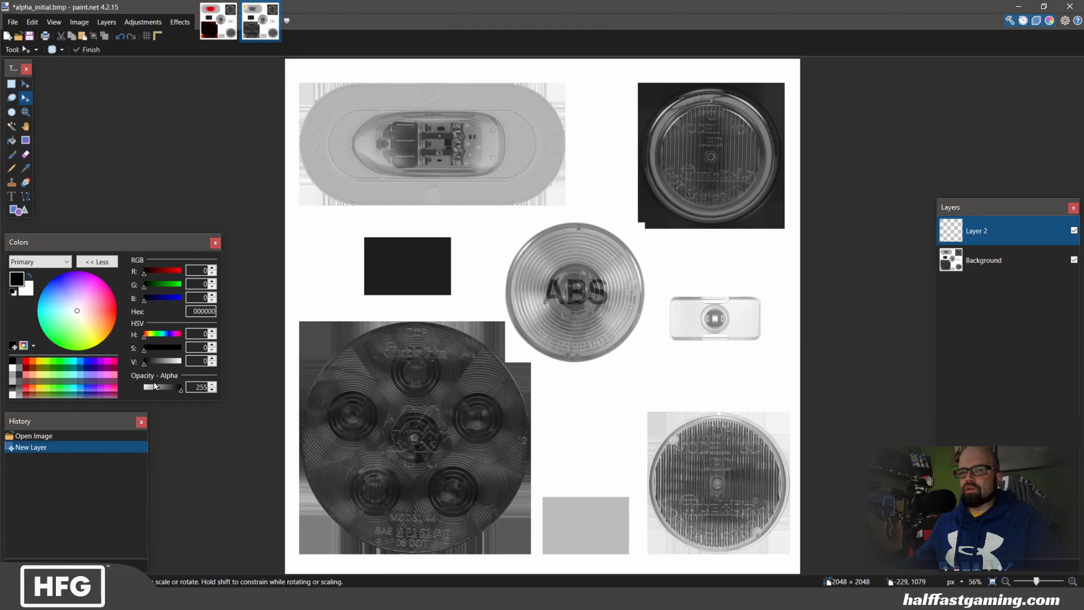
{"action": "left_click_drag", "start_coordinate": [181, 393], "coordinate": [162, 393]}
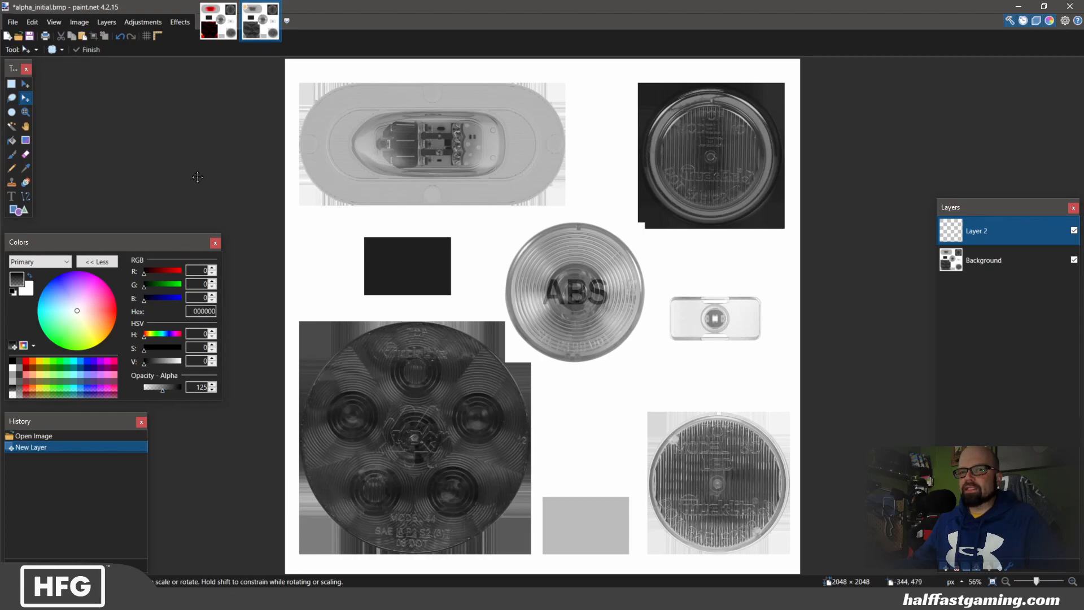
Fill the whole of Layer 2 with the semi-transparent black using the Paint Bucket.
{"action": "left_click", "coordinate": [11, 140]}
{"action": "left_click", "coordinate": [305, 243]}
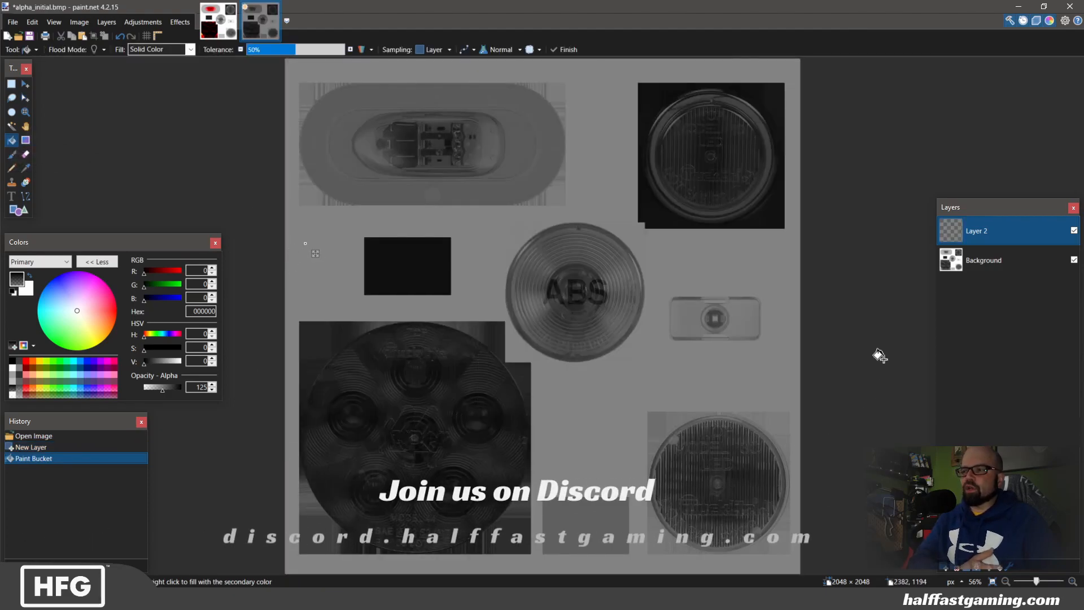
{"action": "left_click", "coordinate": [1009, 568]}
{"action": "left_click", "coordinate": [488, 302]}
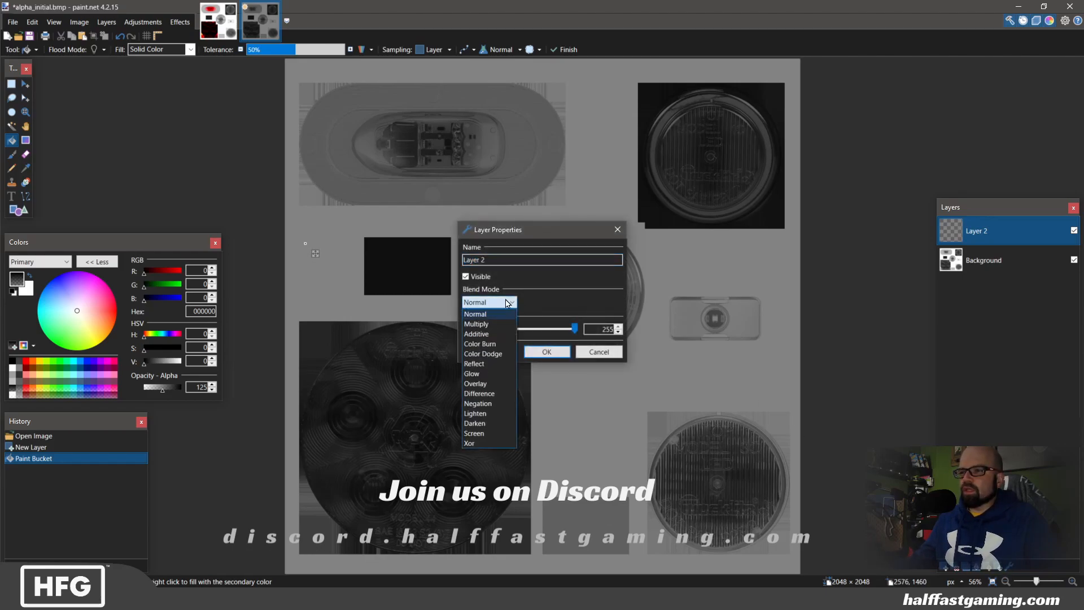
{"action": "left_click", "coordinate": [491, 383]}
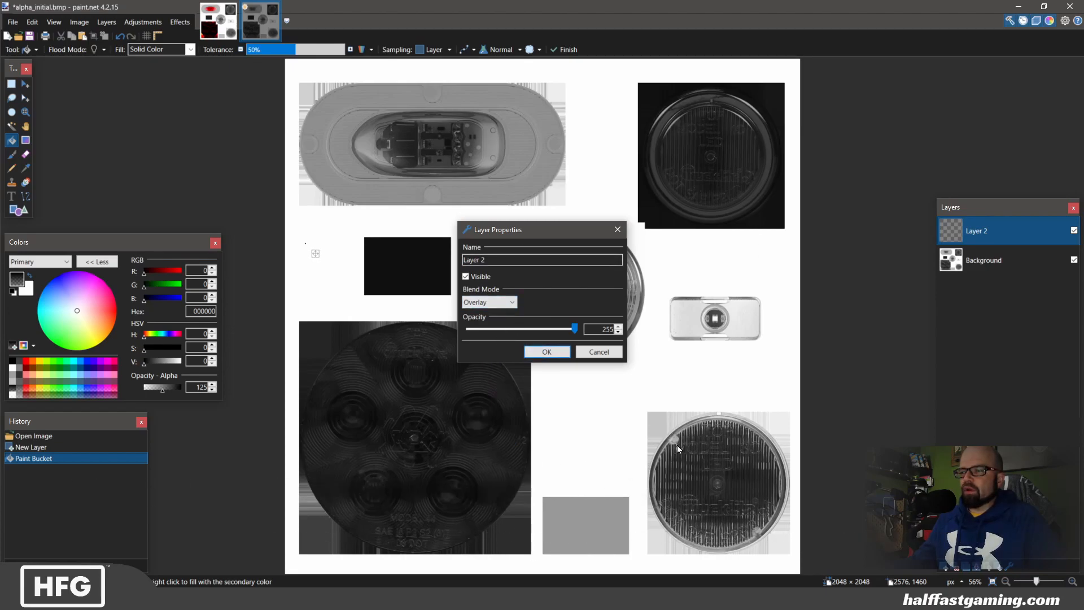
{"action": "left_click", "coordinate": [594, 355]}
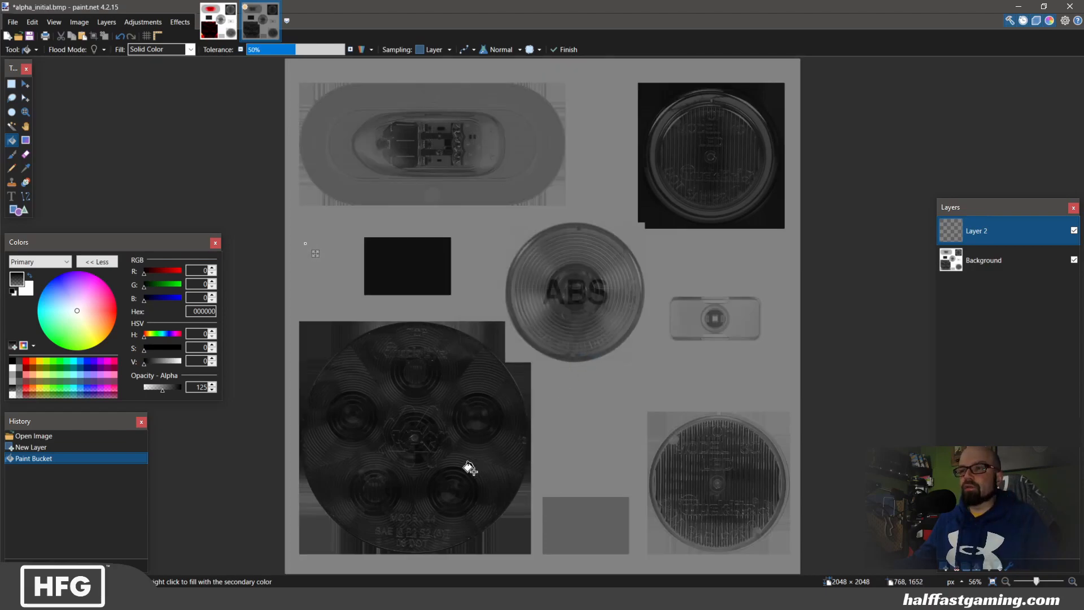
Hide Layer 2 and fill a rectangle of about 1130 × 540 px around the oval marker light on it with black at opacity 255.
{"action": "left_click", "coordinate": [1074, 231]}
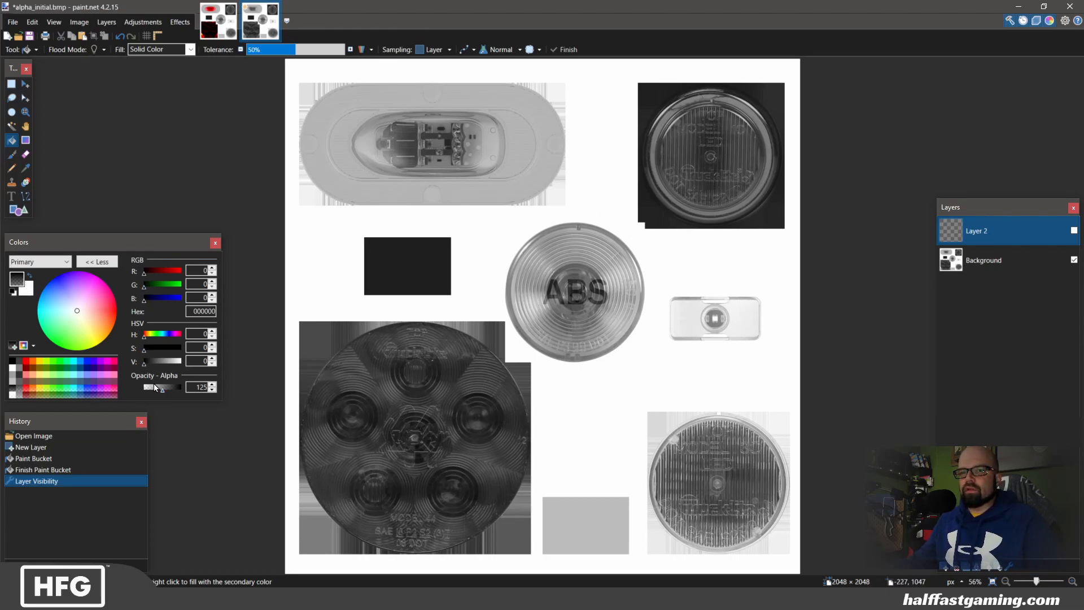
{"action": "left_click_drag", "start_coordinate": [161, 392], "coordinate": [209, 395]}
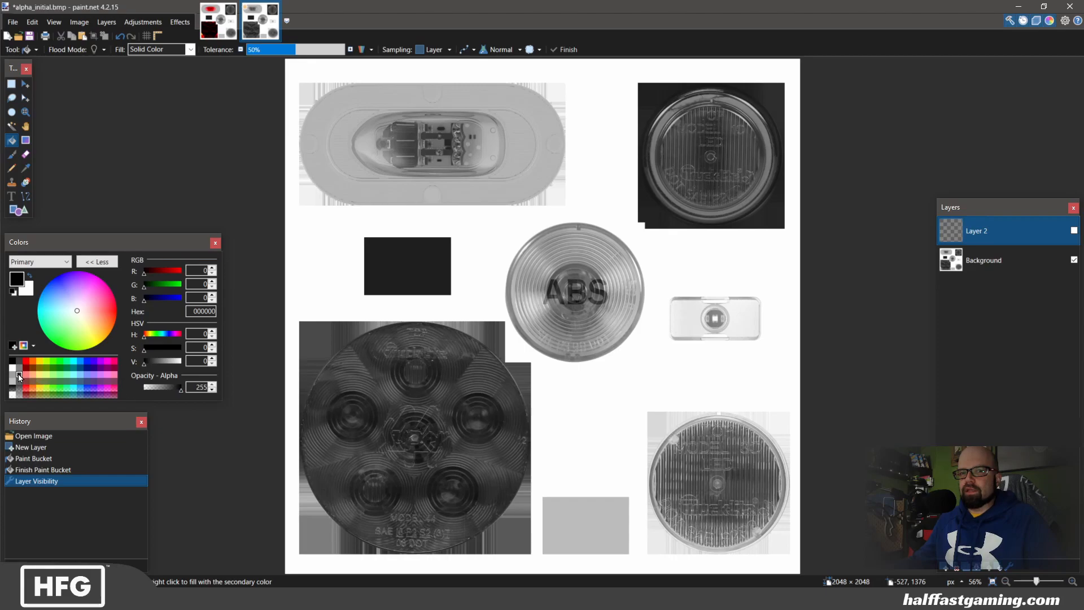
{"action": "left_click", "coordinate": [11, 84]}
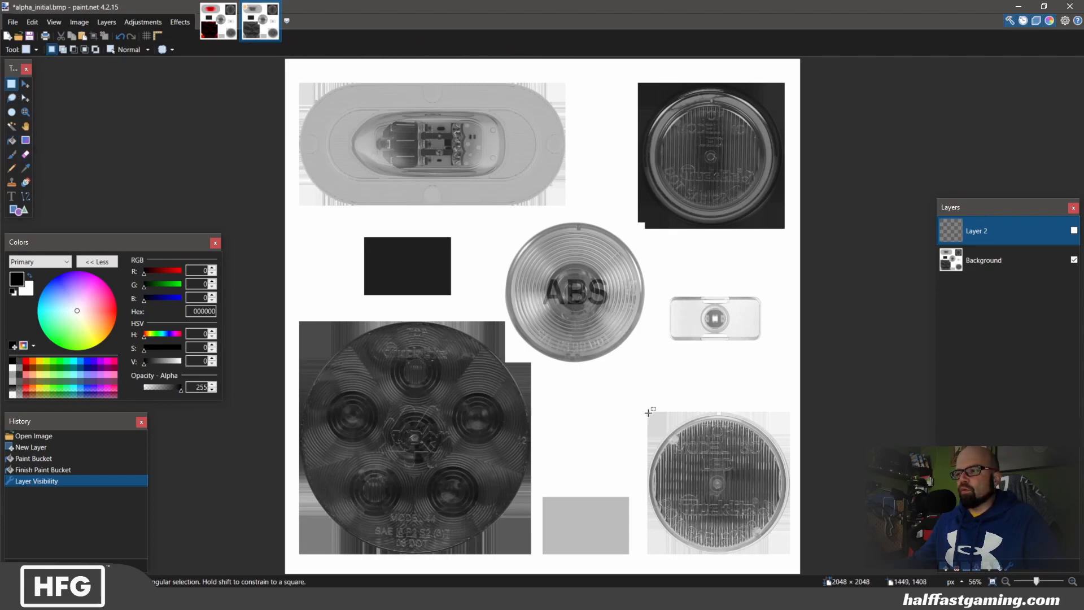
{"action": "left_click_drag", "start_coordinate": [573, 210], "coordinate": [289, 75]}
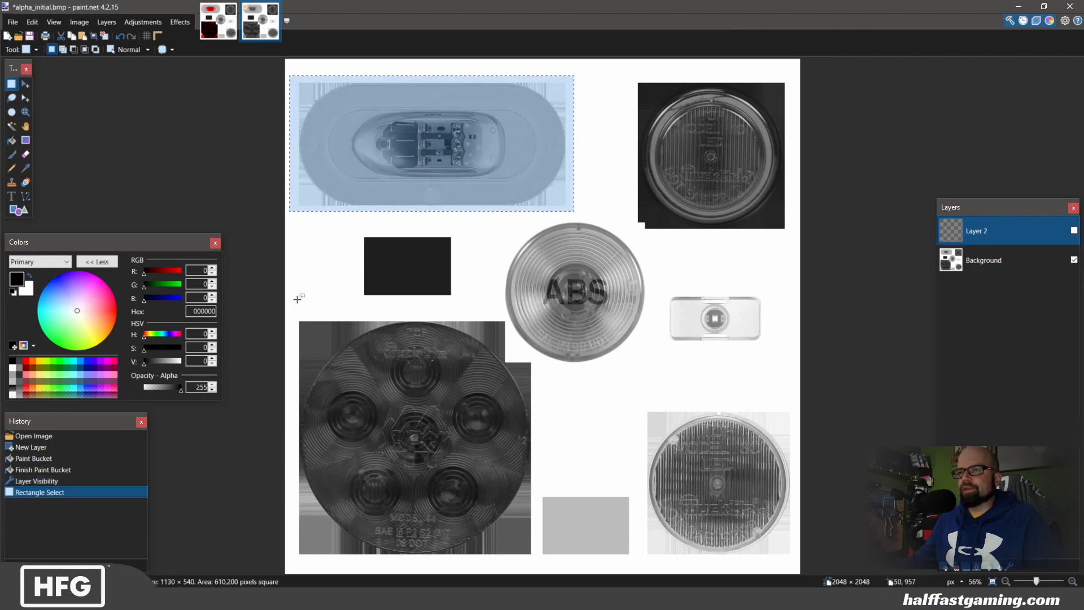
{"action": "left_click", "coordinate": [12, 140]}
{"action": "left_click", "coordinate": [334, 149]}
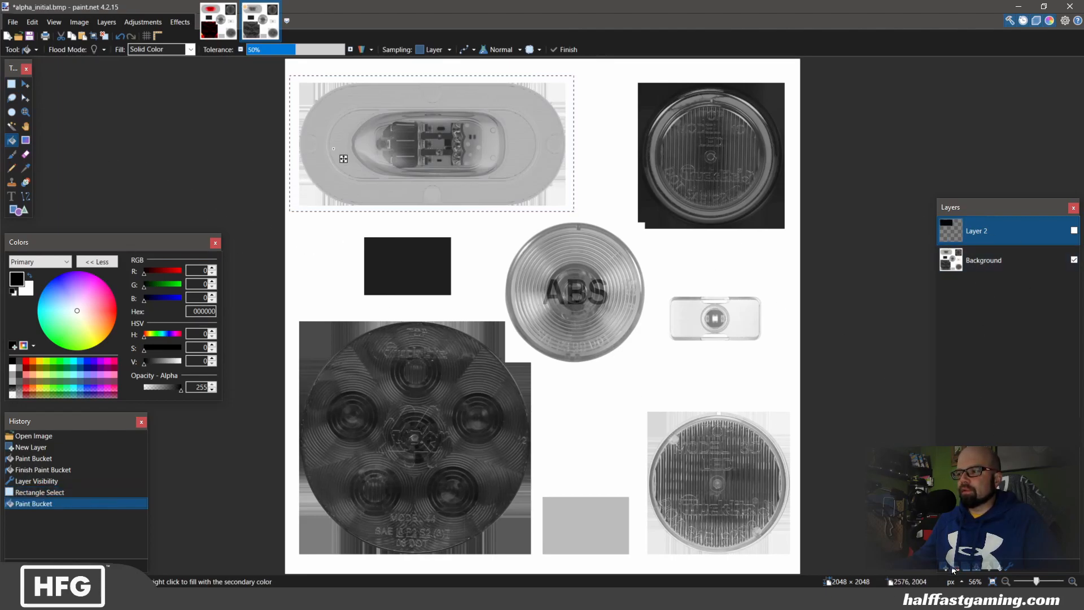
{"action": "left_click", "coordinate": [1010, 567]}
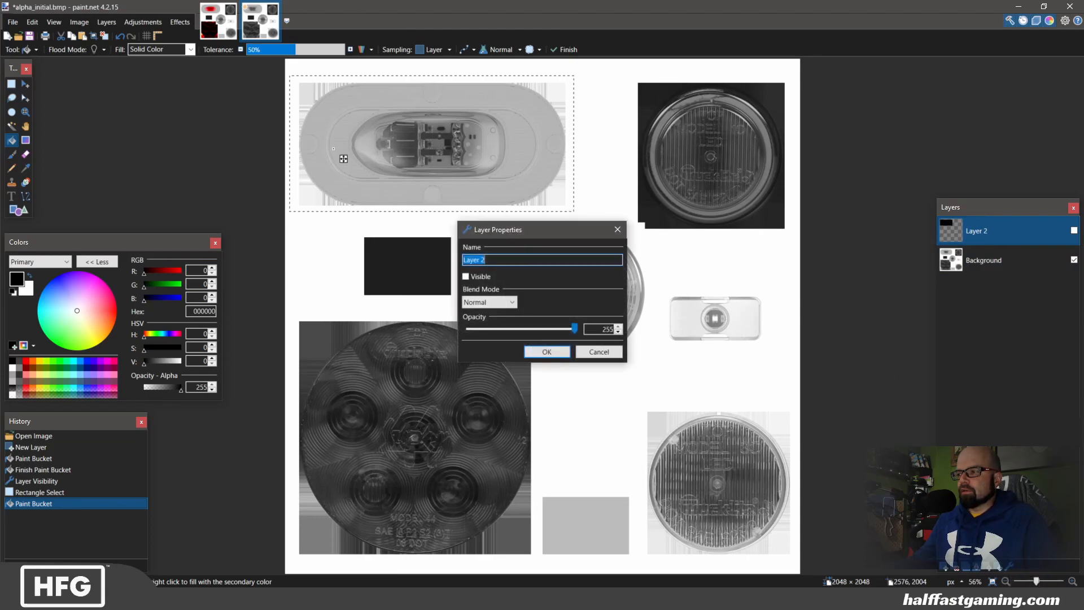
{"action": "left_click", "coordinate": [489, 302]}
{"action": "left_click", "coordinate": [489, 312]}
{"action": "left_click", "coordinate": [597, 352]}
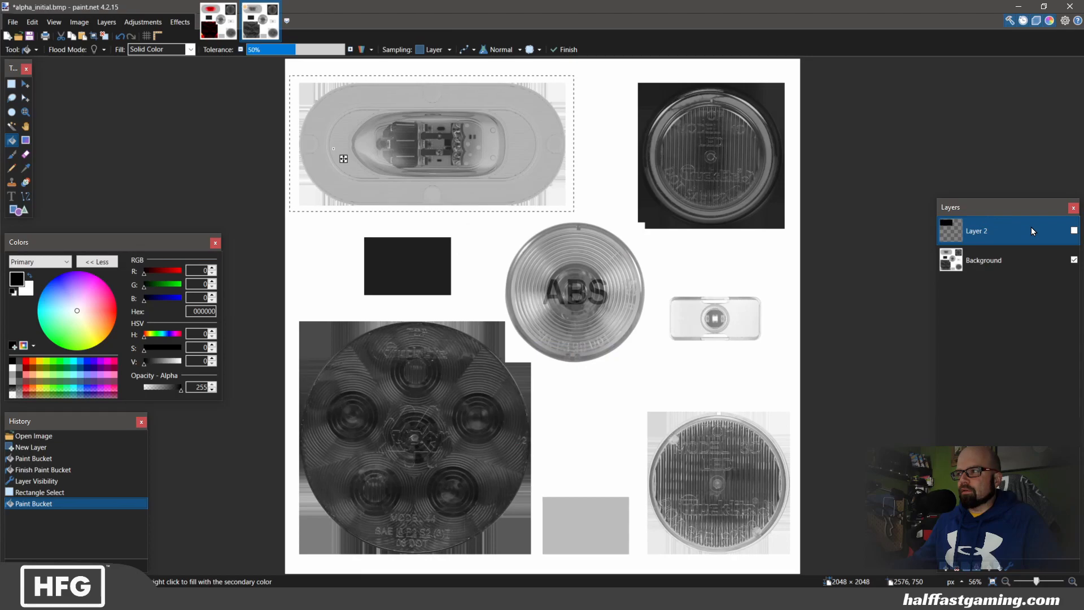
Make Layer 2 visible again over the Background.
{"action": "left_click", "coordinate": [1074, 231]}
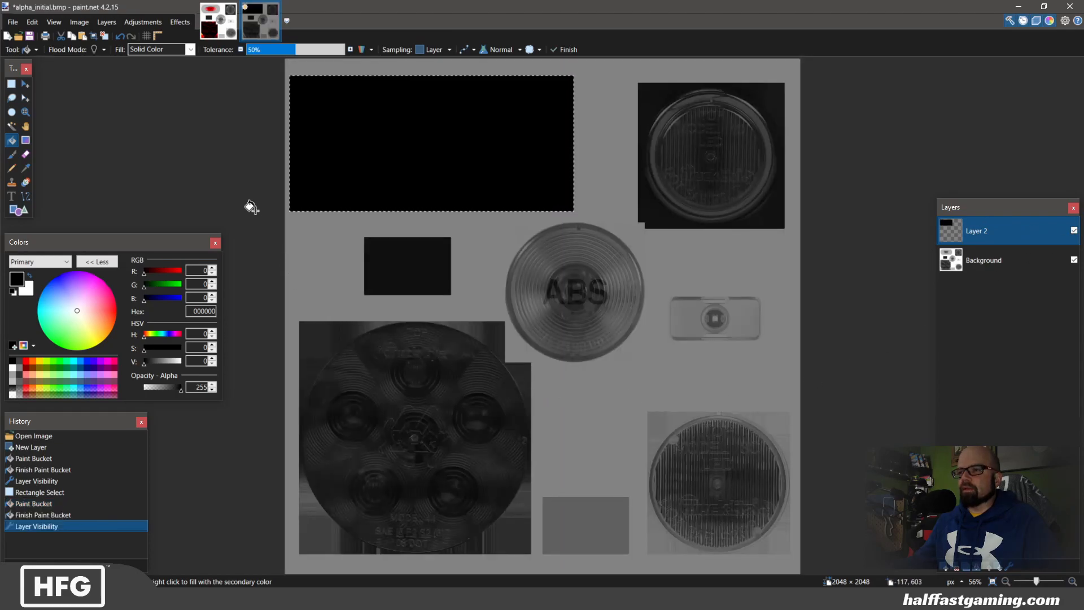